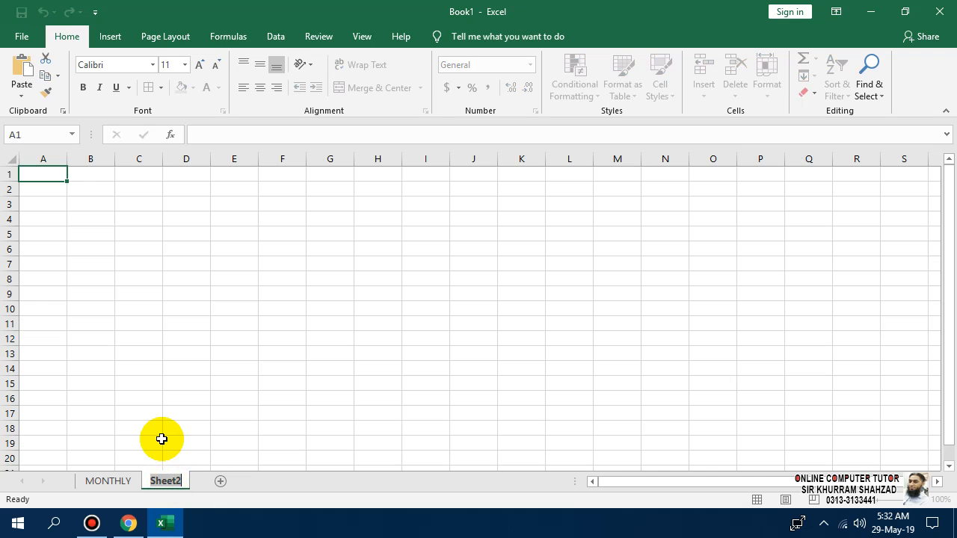
Rename the Sheet2 tab to SHORT.
text(SHORT)
key(Return)
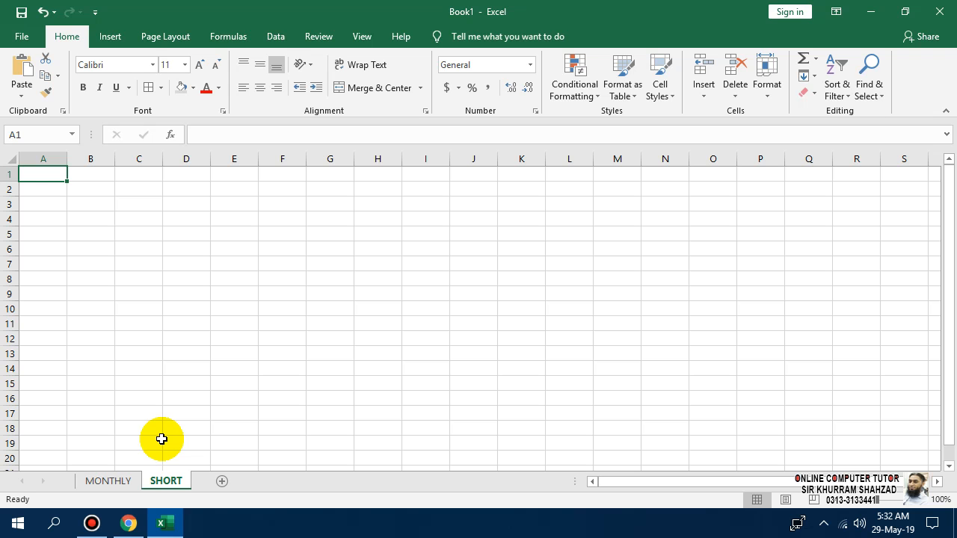
Copy the three title rows from MONTHLY into the SHORT sheet at A1.
click(119, 482)
drag(454, 181, 463, 203)
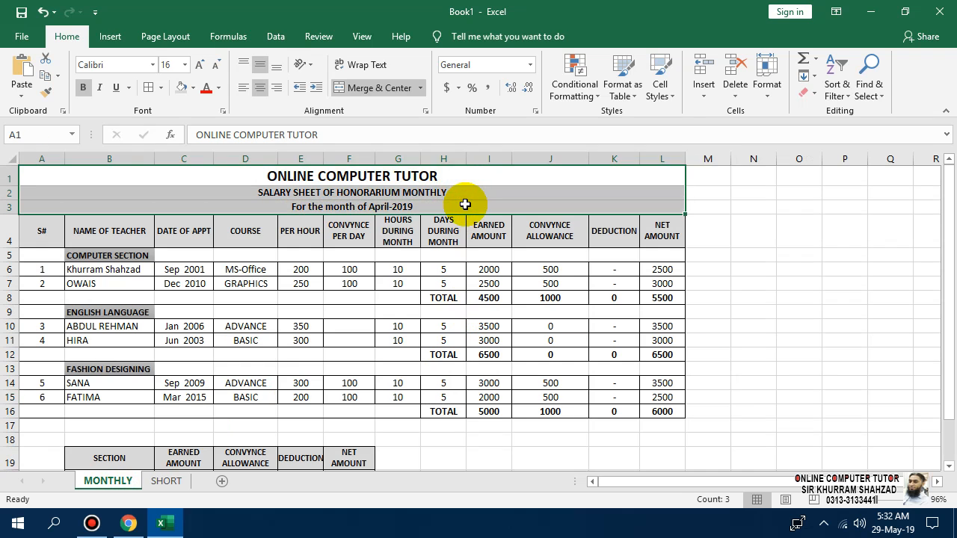
key(ctrl+c)
click(166, 480)
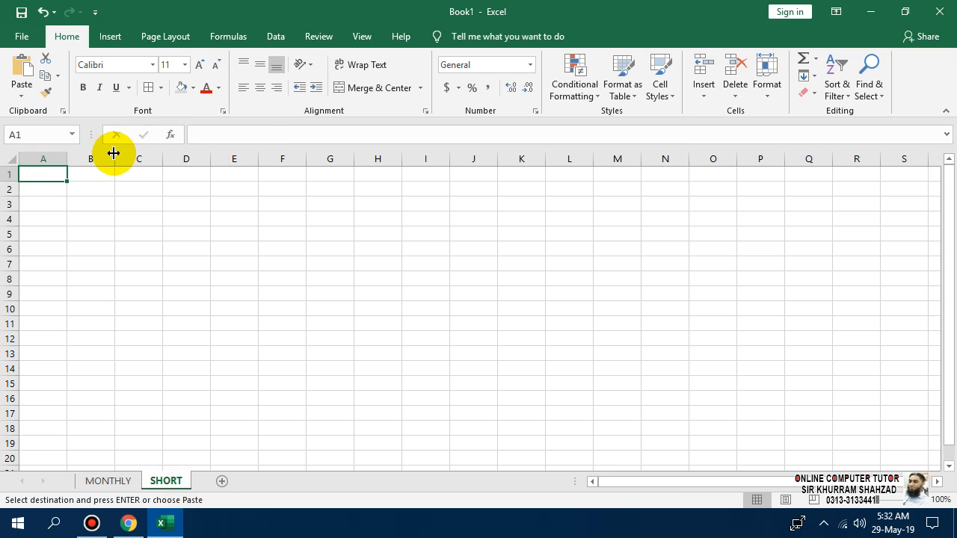
key(ctrl+v)
key(Escape)
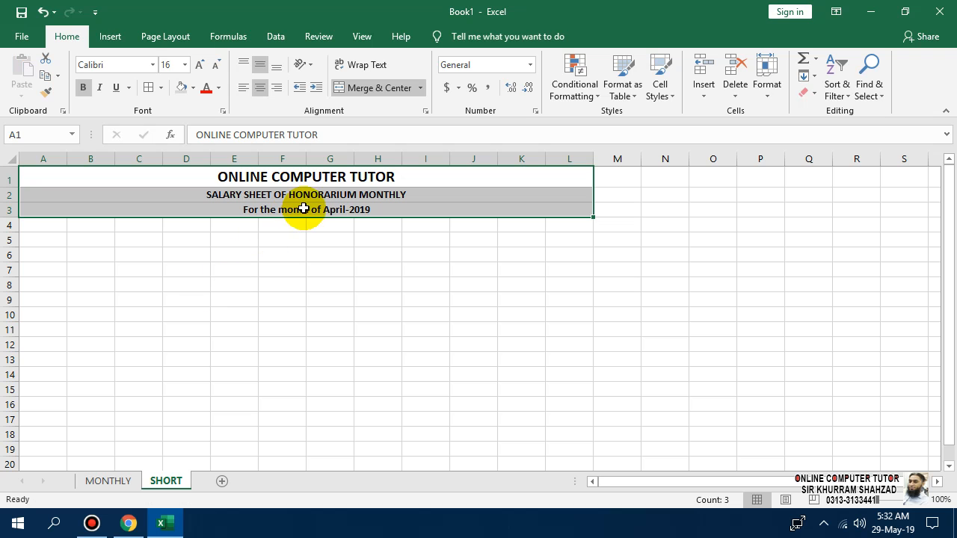
Change the second title line to SALARY SHEET OF HONORARIUM SHORT COURSE.
click(299, 194)
double_click(258, 195)
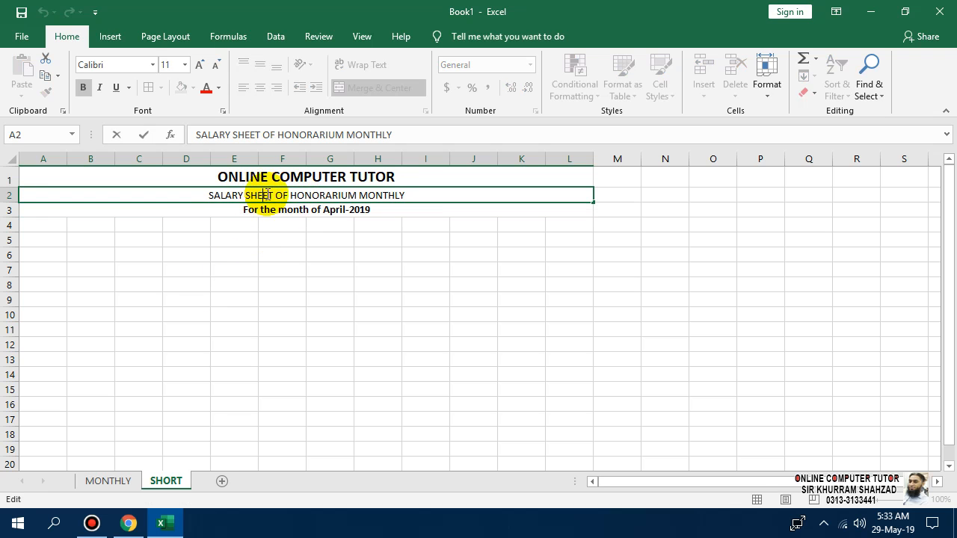
double_click(380, 196)
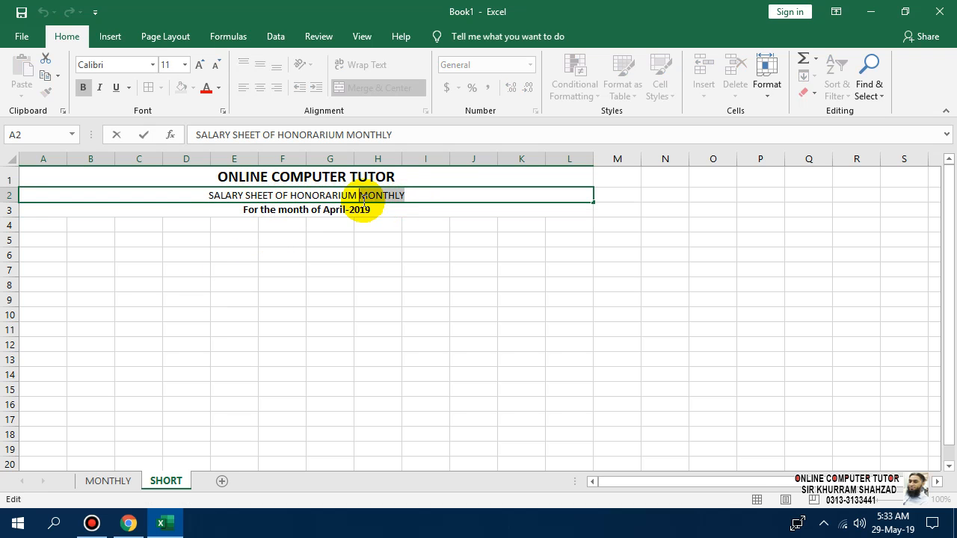
text(SHO)
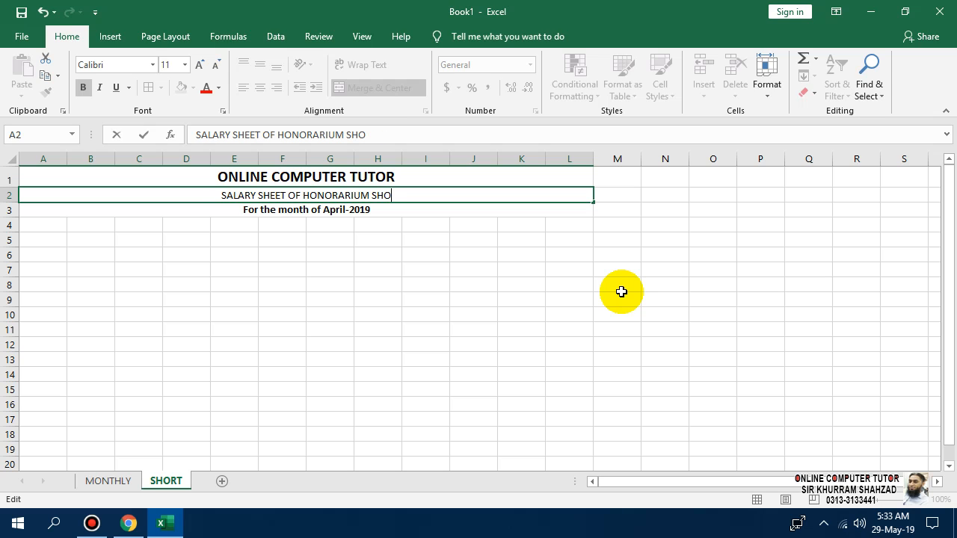
text(RT COURSE)
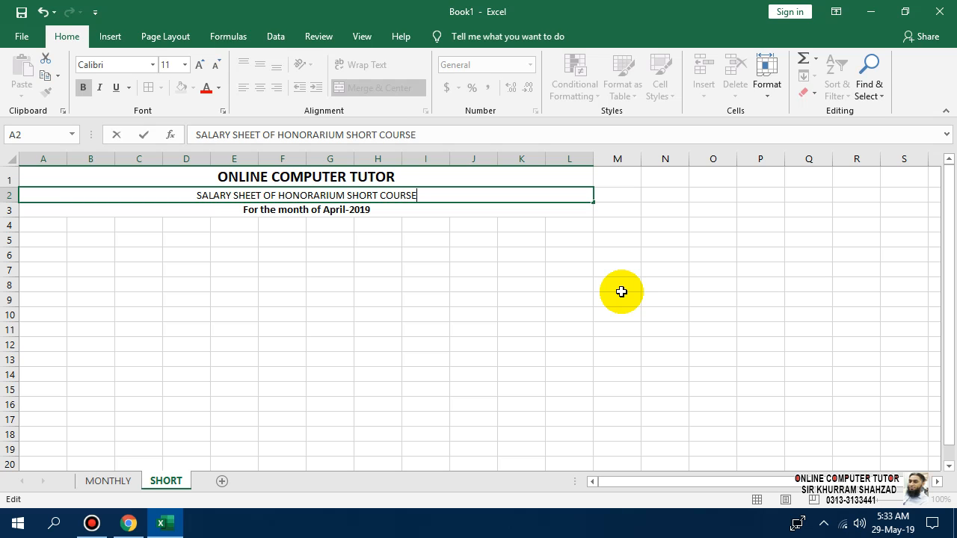
key(Return)
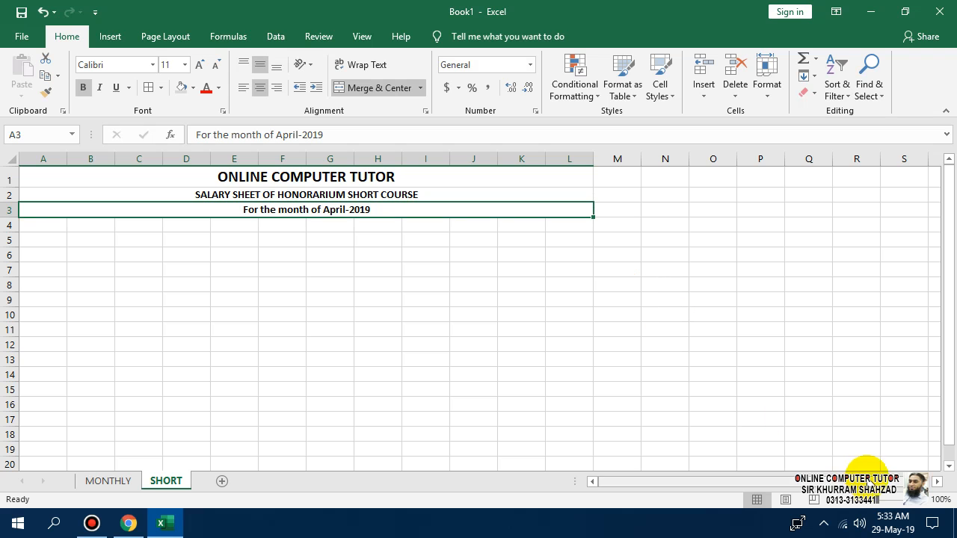
click(884, 500)
Enter the headings S#, NAME OF TEACHER, SUBJEXT and COURSE FEE @ across A4:D4.
click(45, 268)
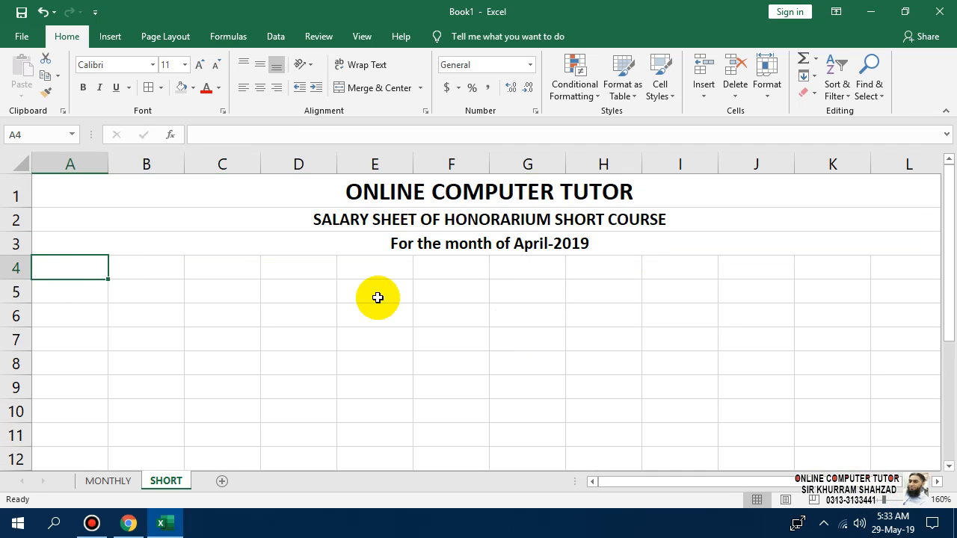
text(S#)
key(Tab)
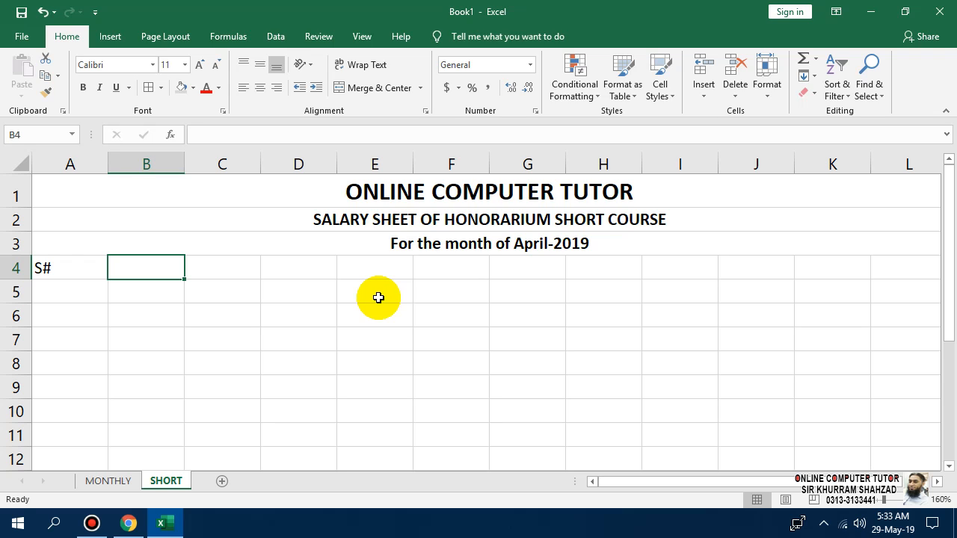
text(NM)
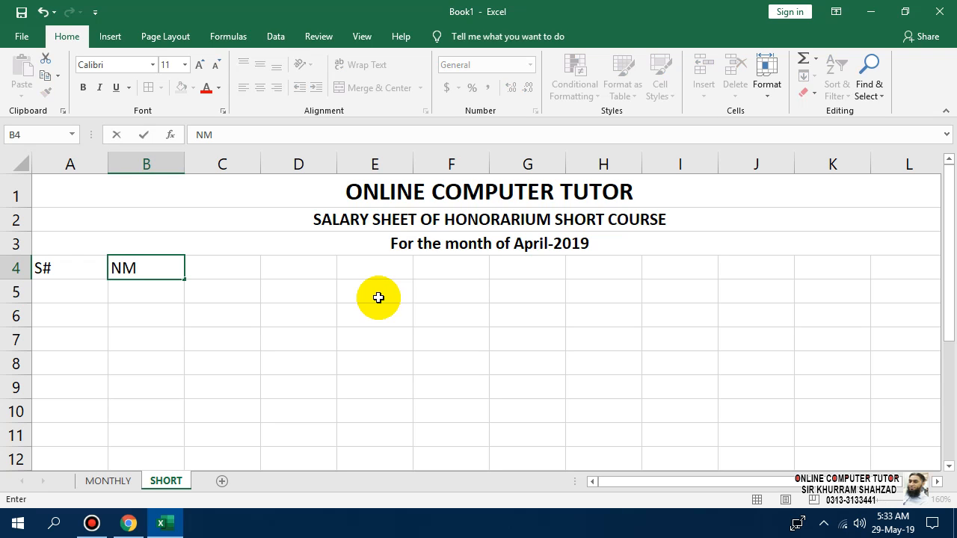
key(BackSpace)
text(AME OF TEACHER)
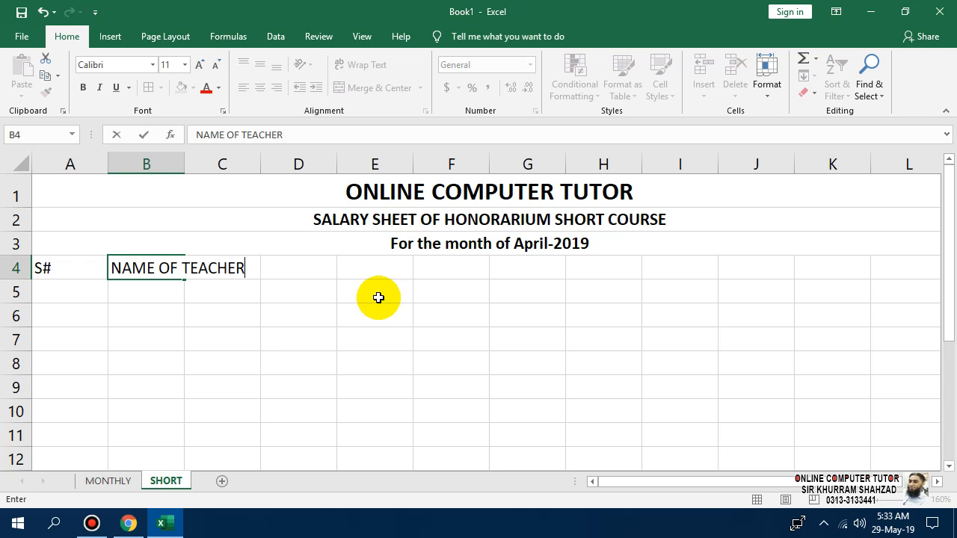
key(Tab)
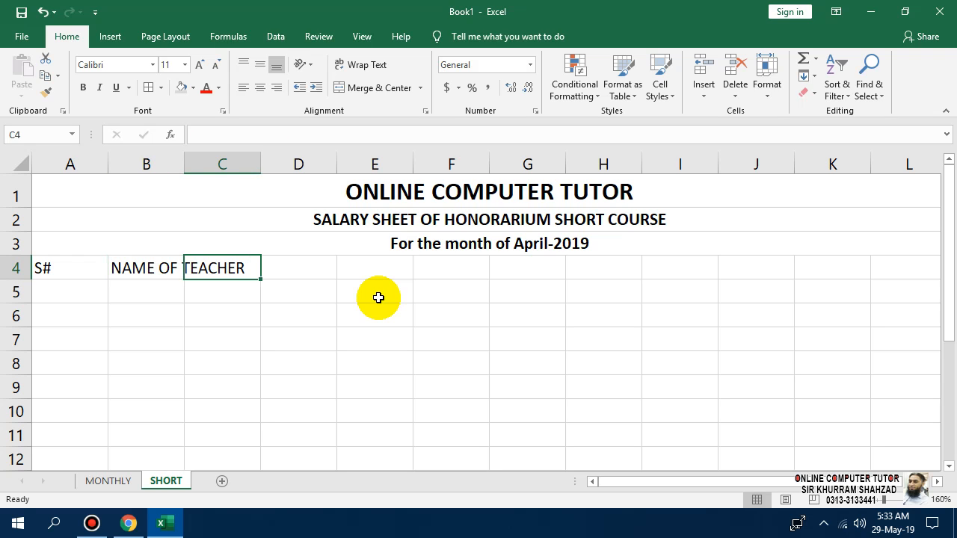
text(SUBJEXT)
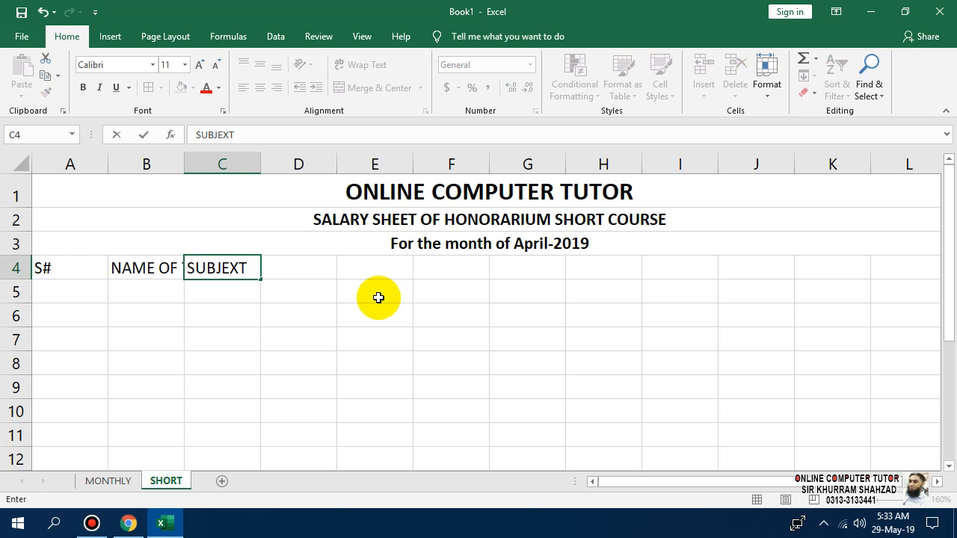
key(Tab)
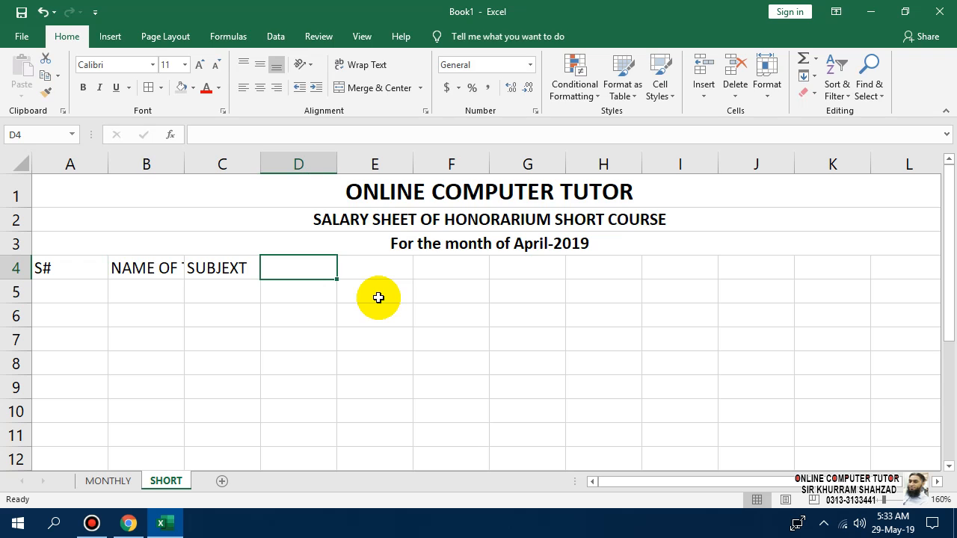
text(COURSE)
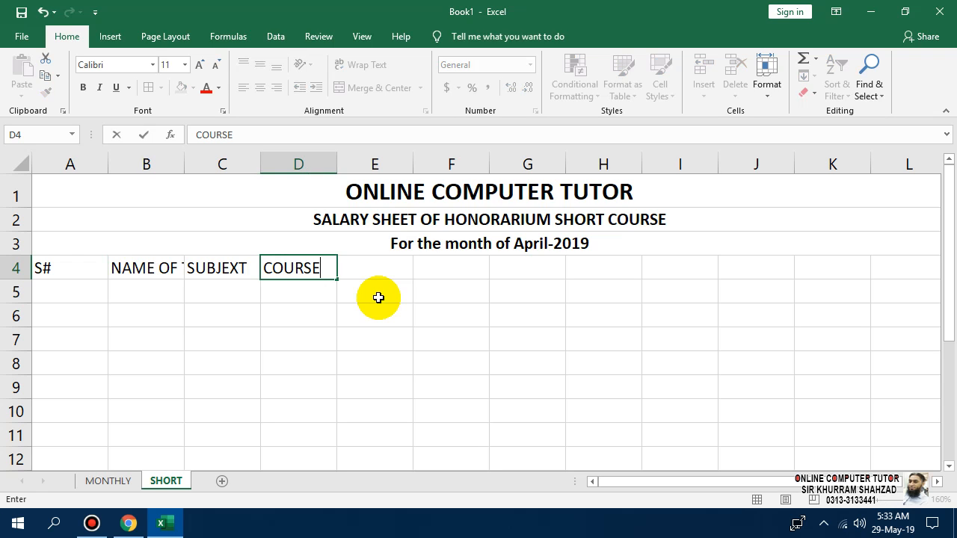
text( FEE @)
key(Return)
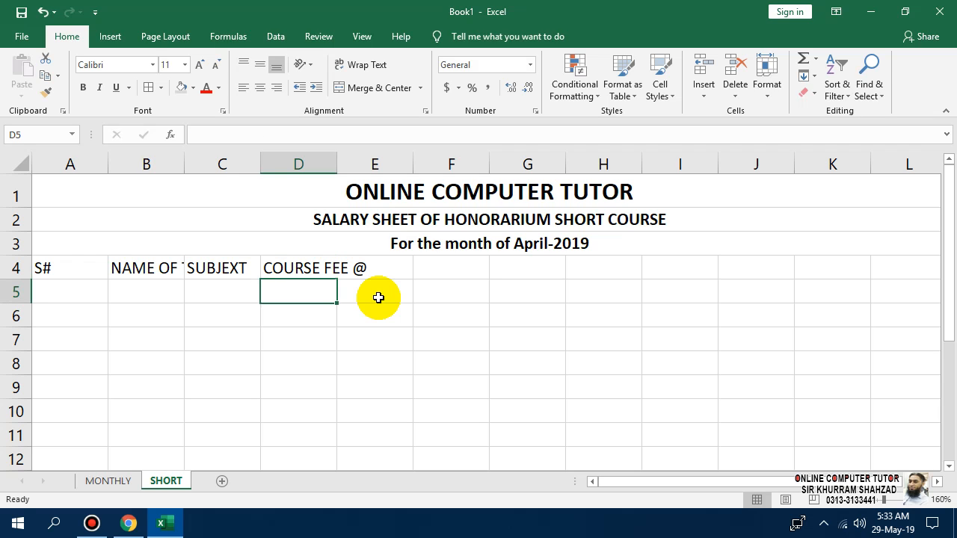
Wrap the COURSE FEE @ heading and widen columns B and C.
click(303, 249)
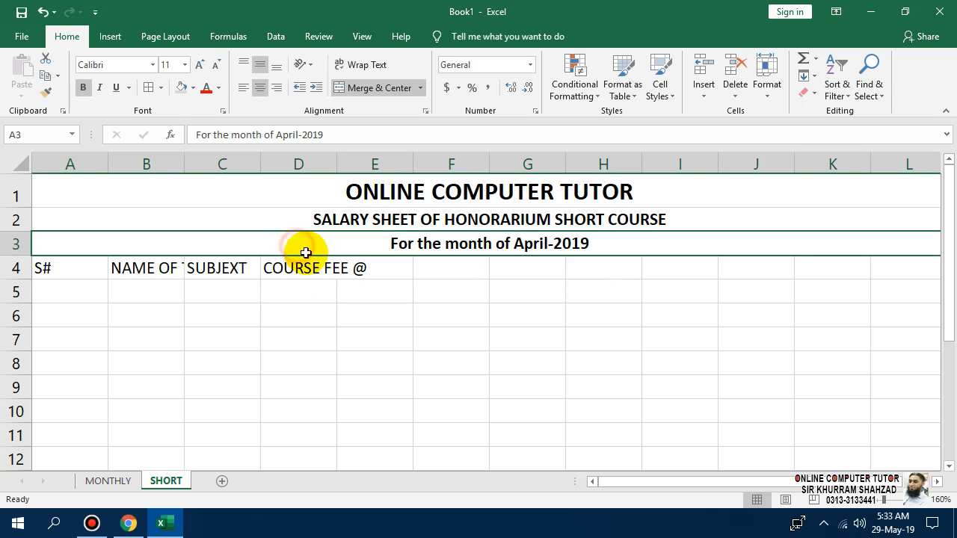
click(301, 270)
click(374, 87)
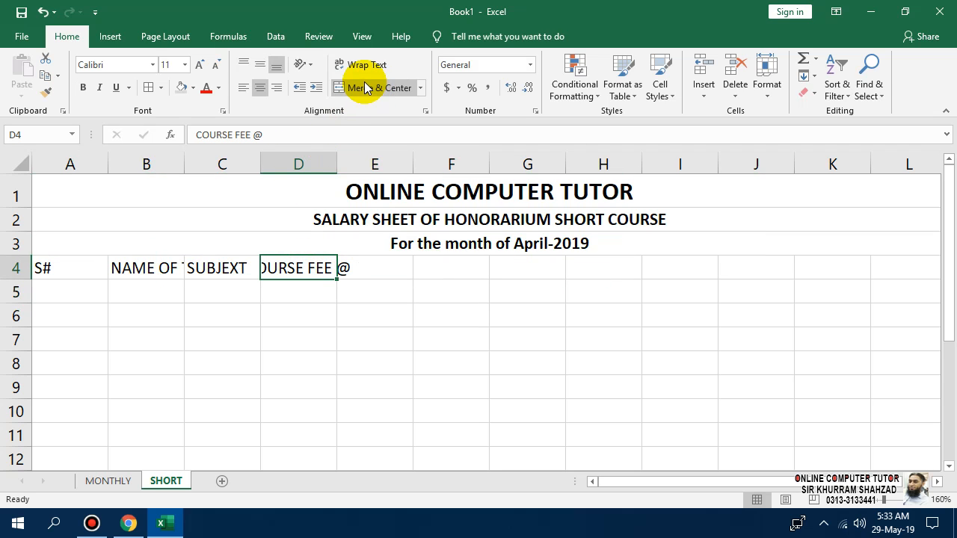
click(377, 88)
click(364, 65)
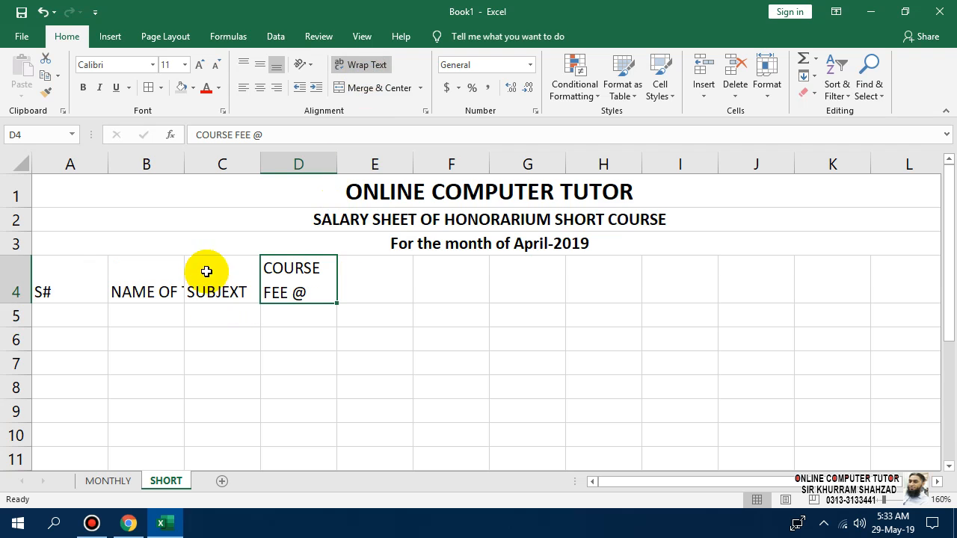
drag(184, 169, 280, 171)
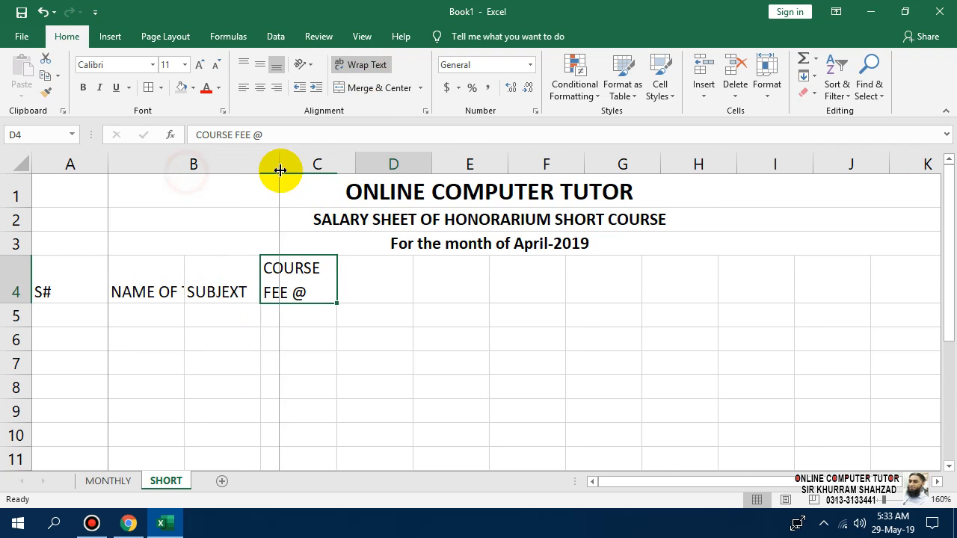
drag(355, 166, 384, 166)
Correct SUBJEXT to SUBJECT and adjust the COURSE FEE @ heading text.
double_click(324, 291)
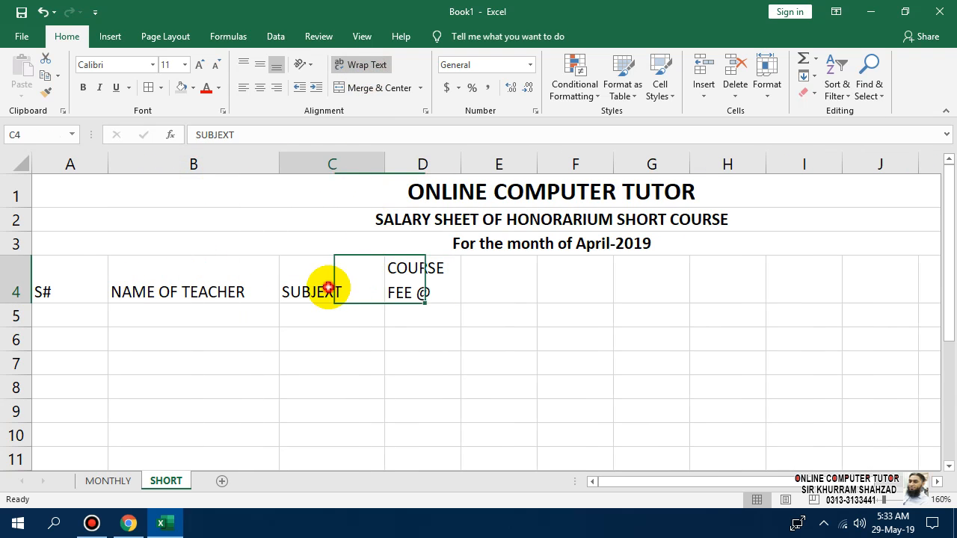
key(Delete)
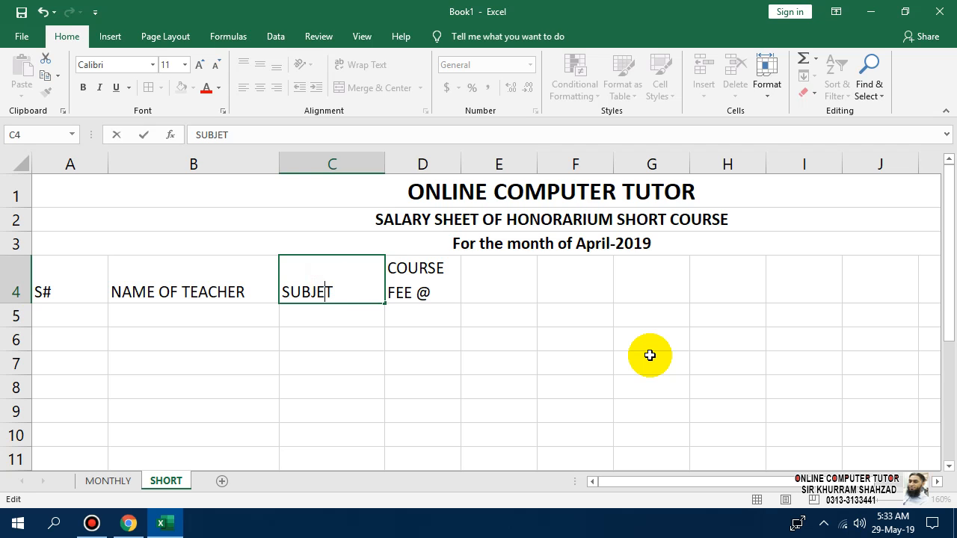
text(C)
key(Return)
key(Up)
key(Right)
key(F2)
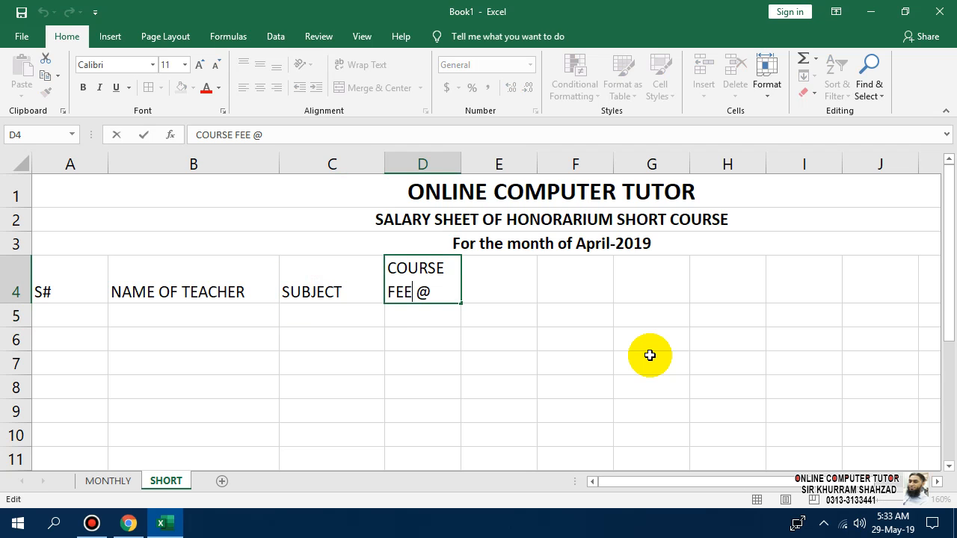
key(Return)
key(Up)
key(F2)
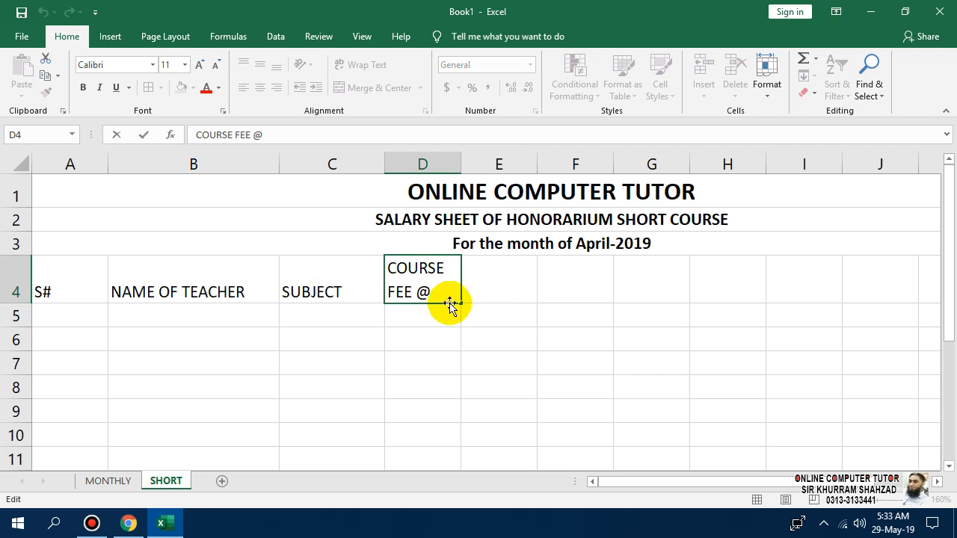
click(417, 293)
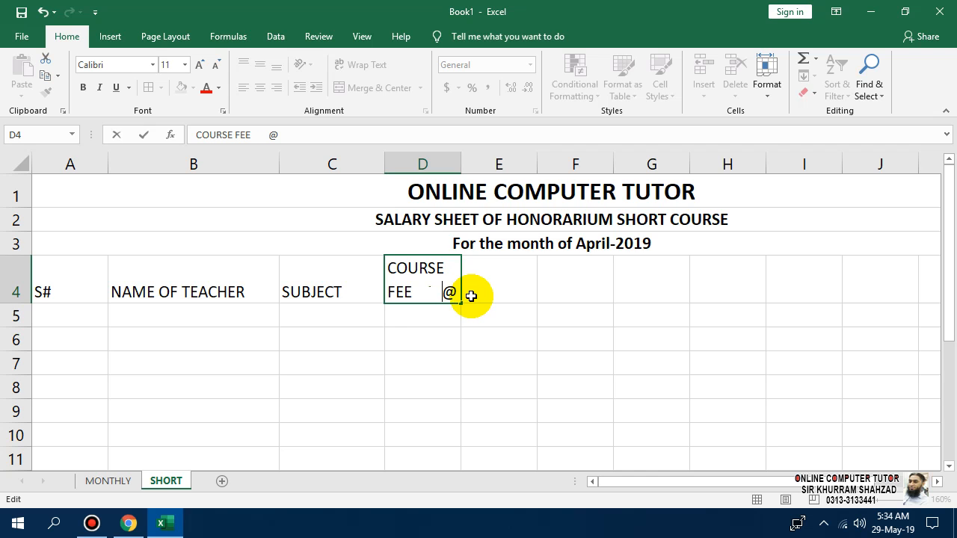
drag(498, 387, 516, 365)
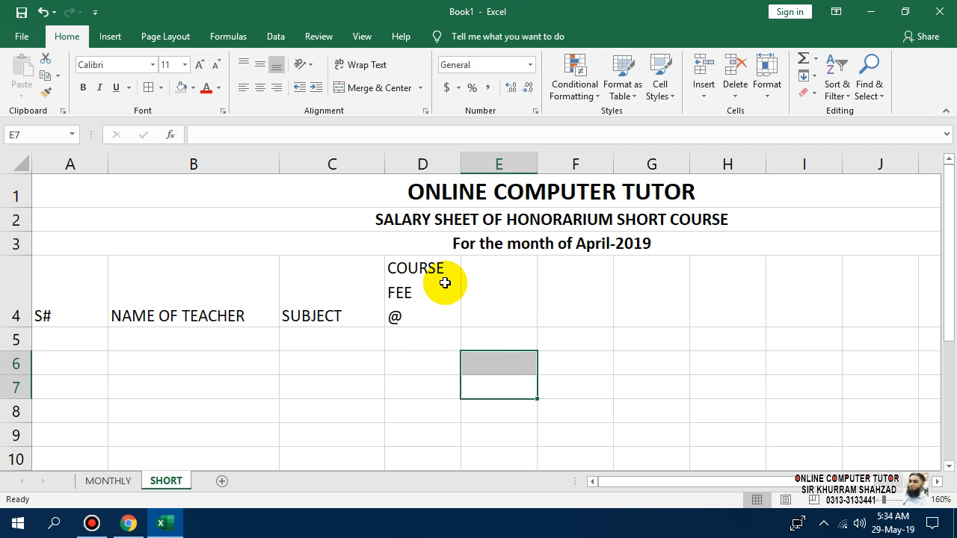
Centre the A4:D4 headings horizontally and vertically.
drag(442, 279, 67, 307)
click(259, 87)
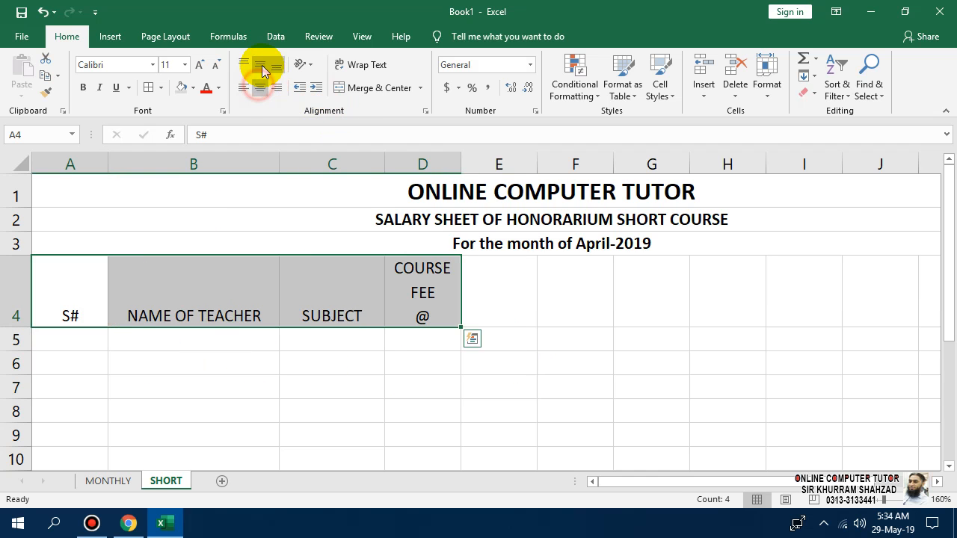
click(259, 65)
click(588, 333)
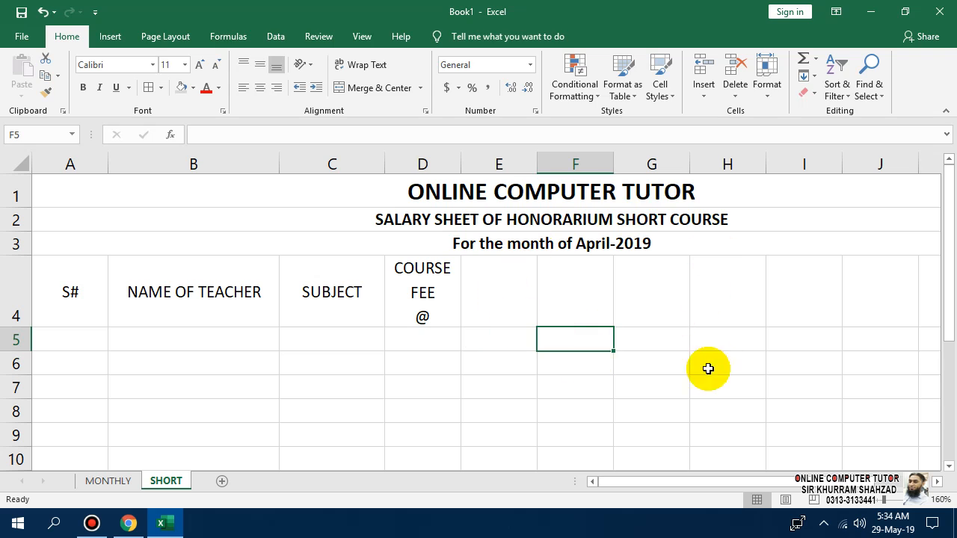
click(490, 301)
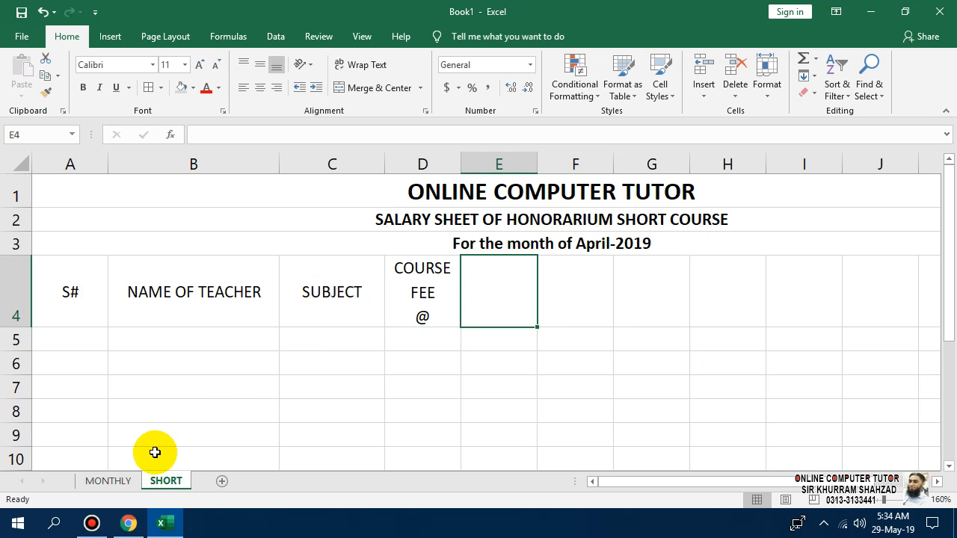
click(122, 481)
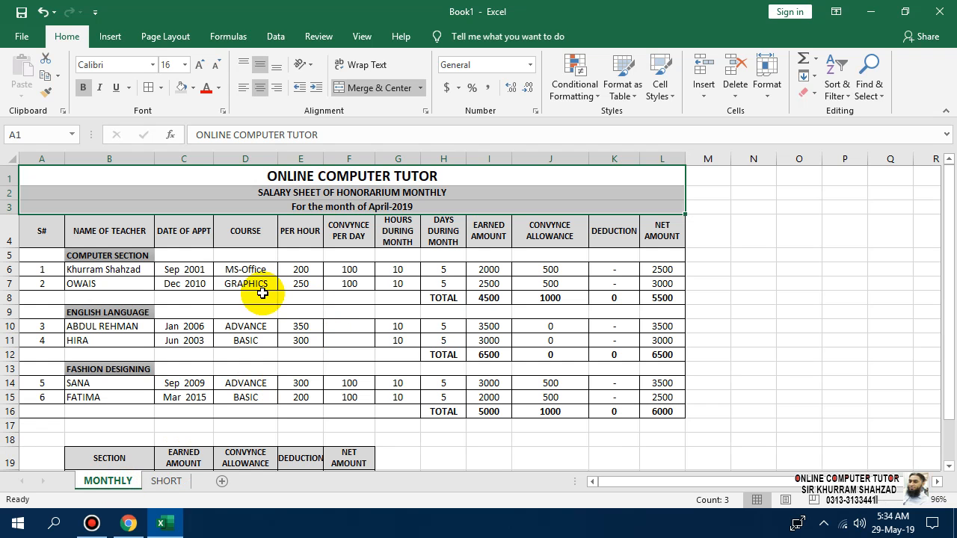
click(300, 271)
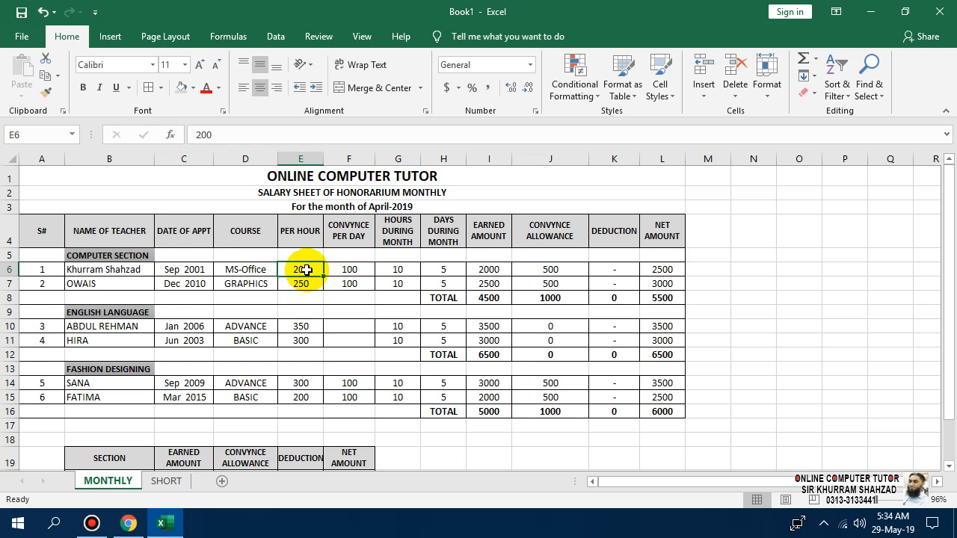
click(302, 288)
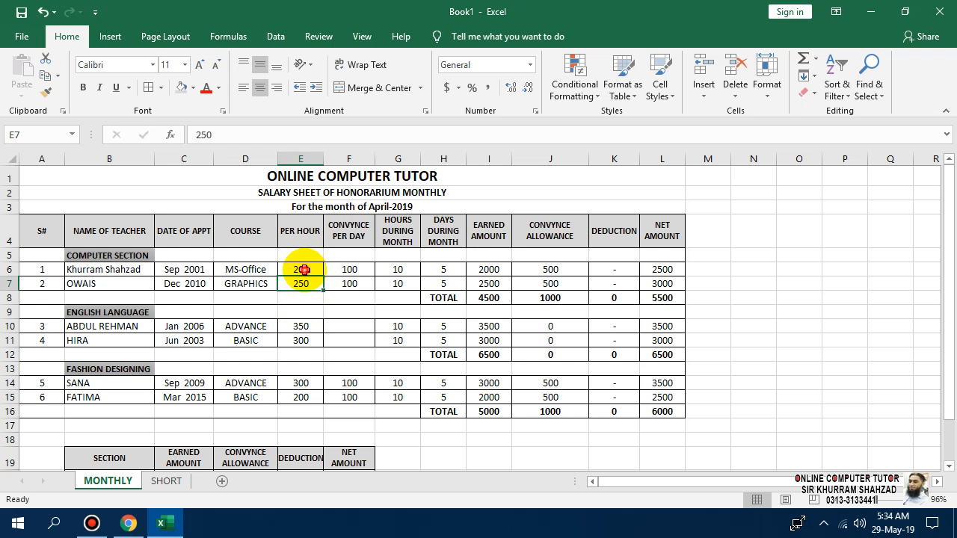
click(162, 481)
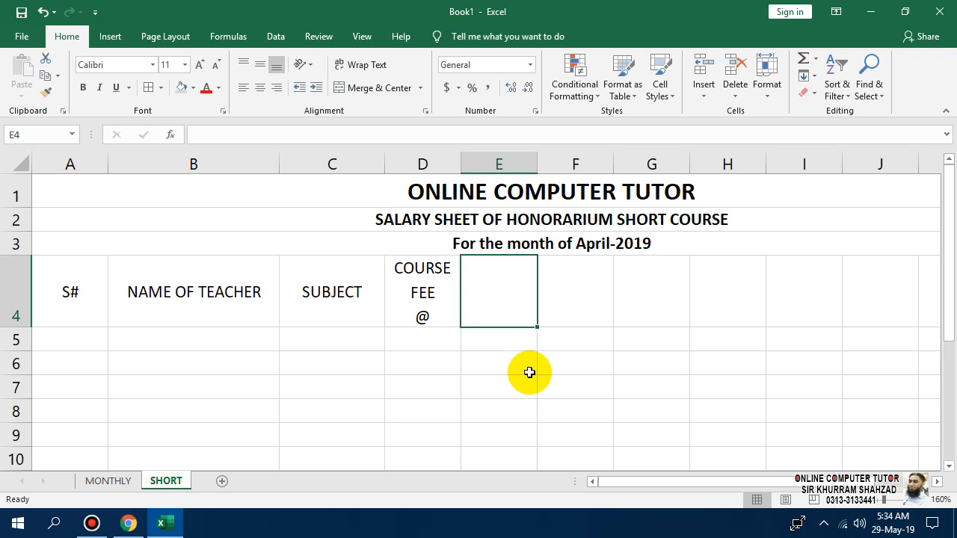
Enter STUDENT STRENGHT in E4, wrapped, at font size 10.
key(Left)
key(Left)
key(Right)
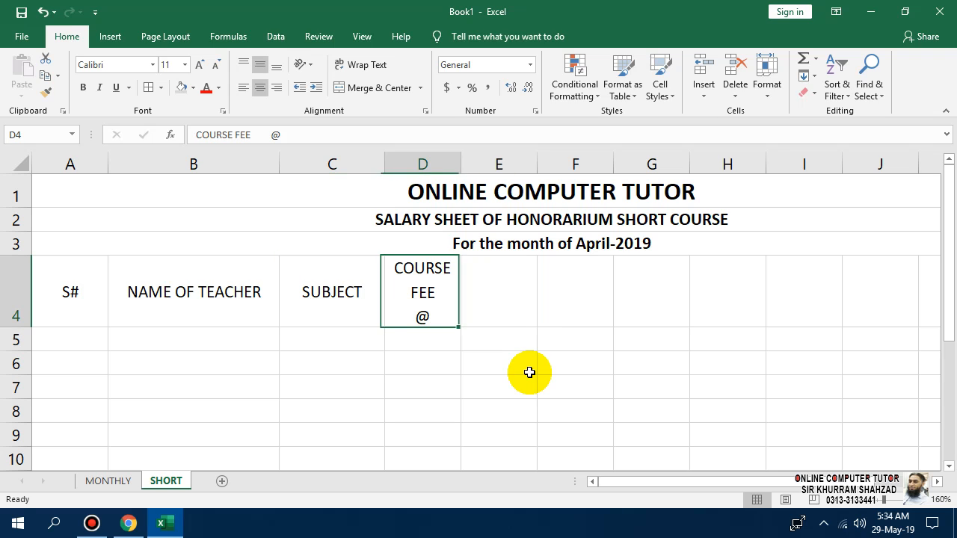
key(Right)
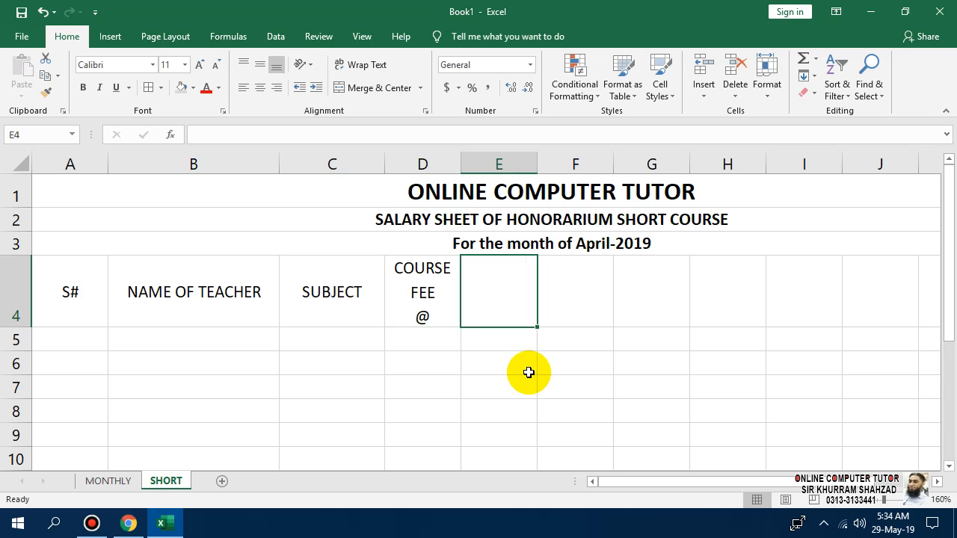
text(STUDENT)
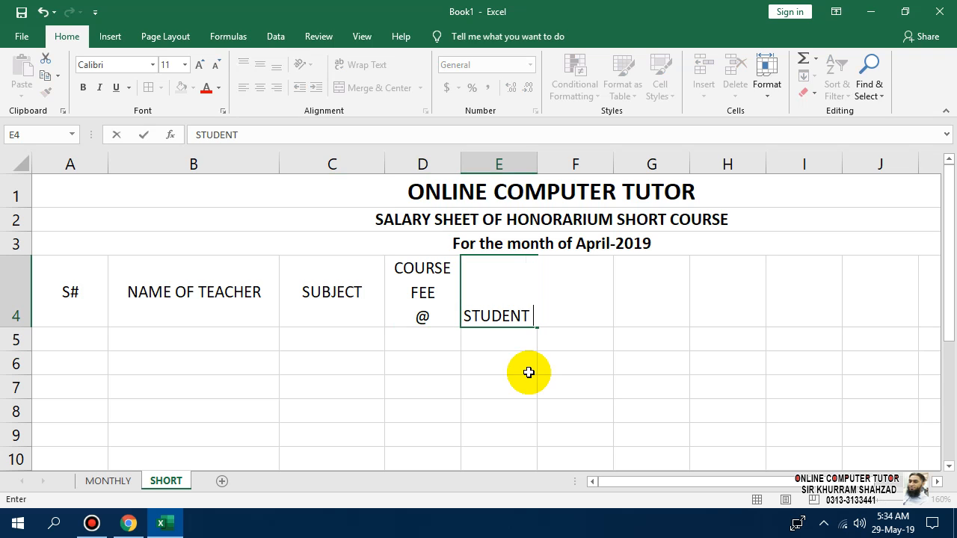
text(STREN)
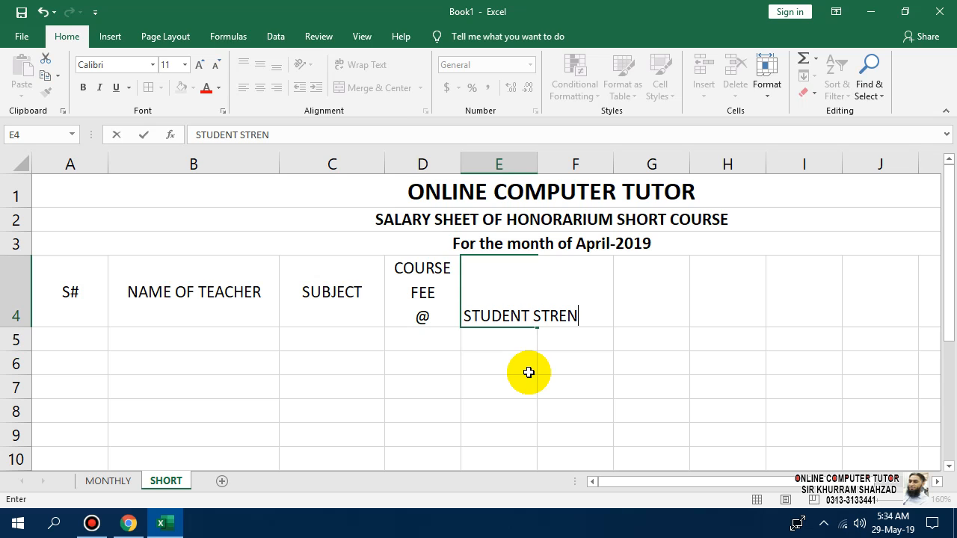
text(GHT)
key(Return)
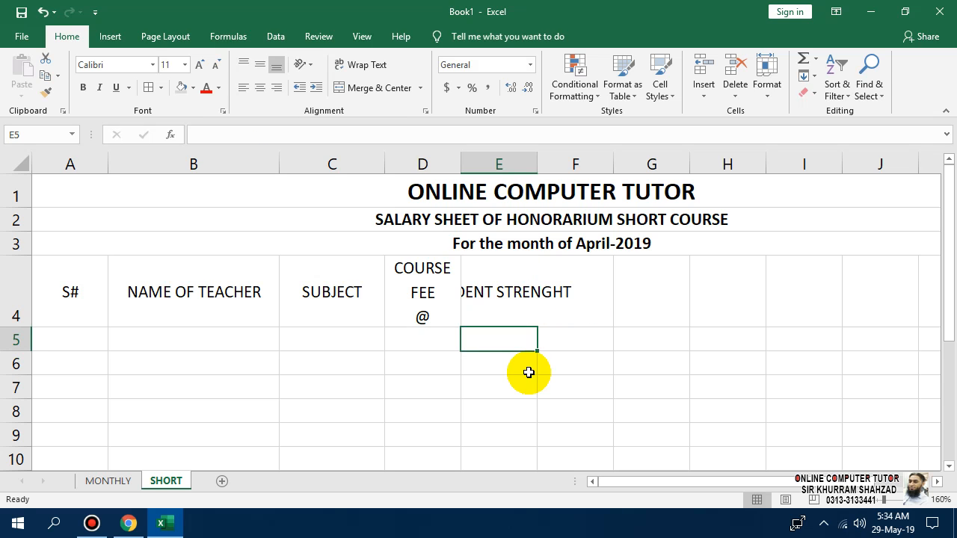
click(531, 293)
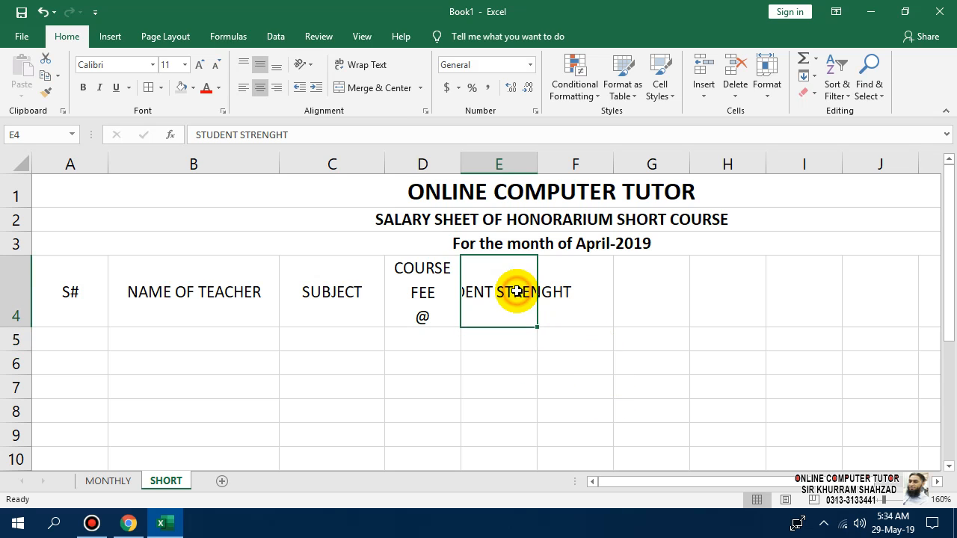
click(360, 64)
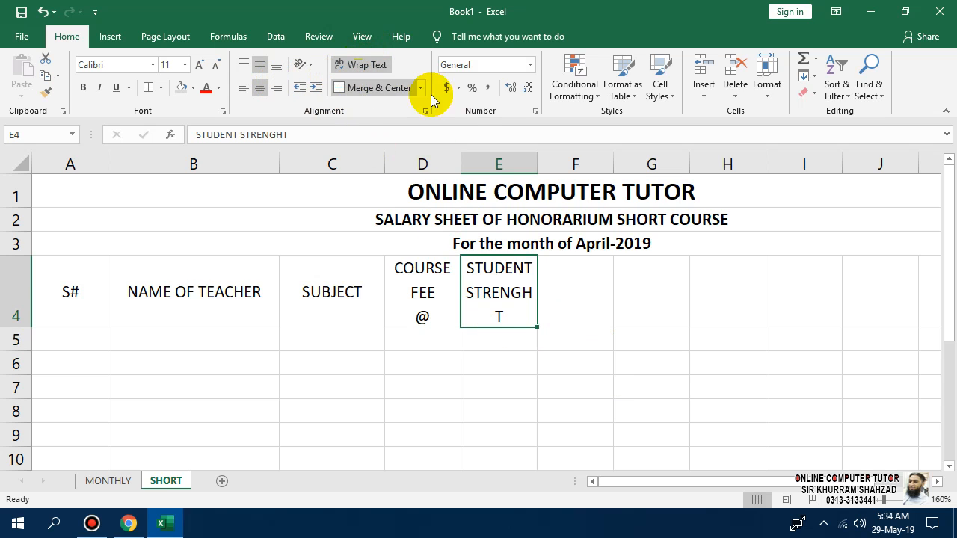
click(216, 66)
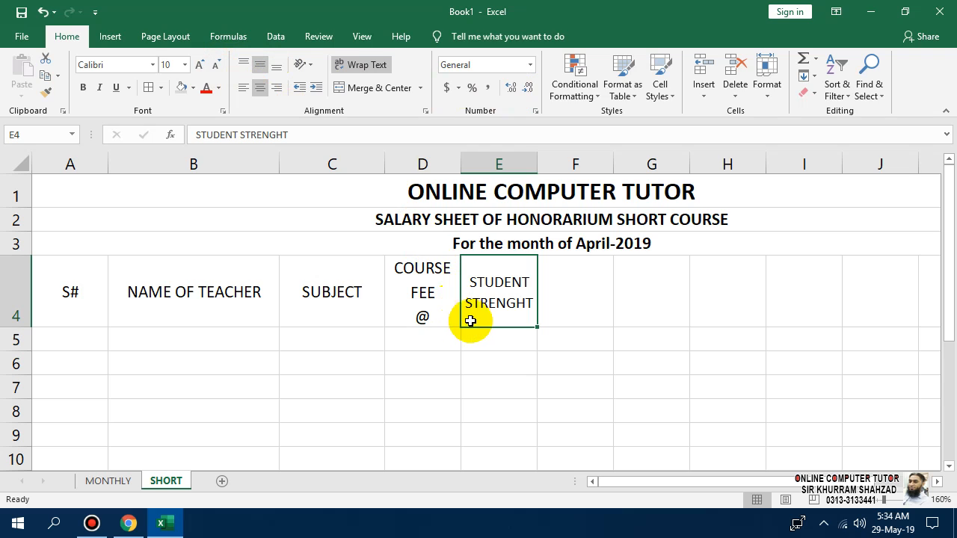
Rewrite the E4 heading to read No. of STUDENT.
double_click(504, 282)
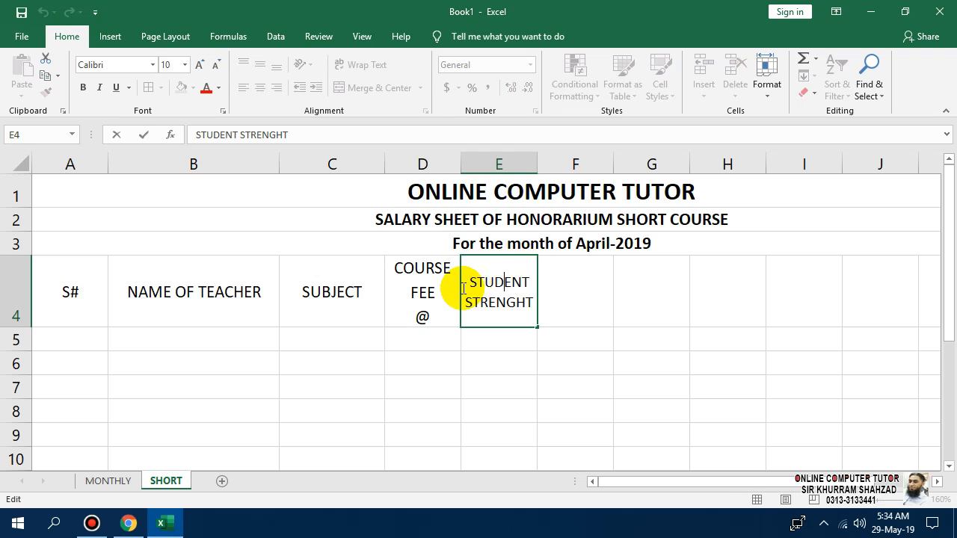
drag(465, 304, 547, 308)
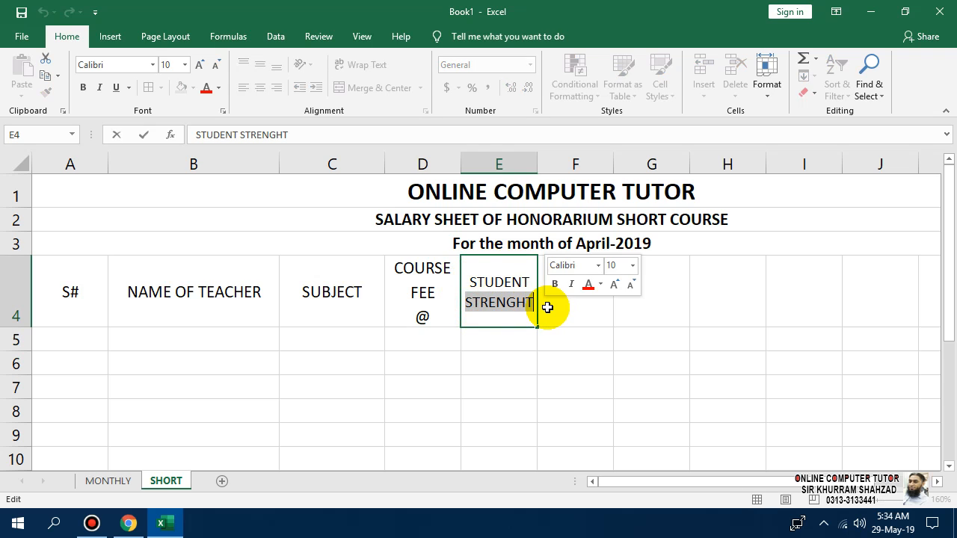
key(BackSpace)
click(471, 292)
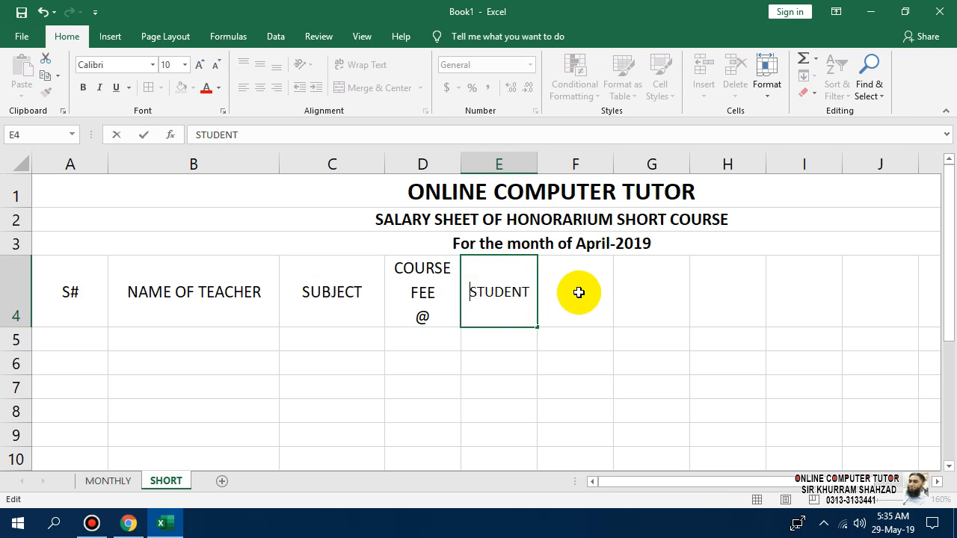
text(No of)
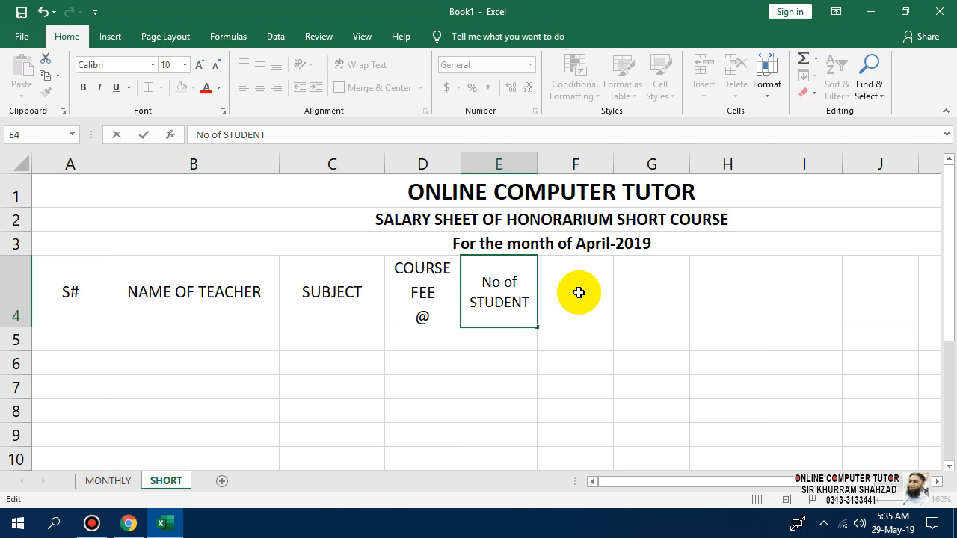
click(542, 387)
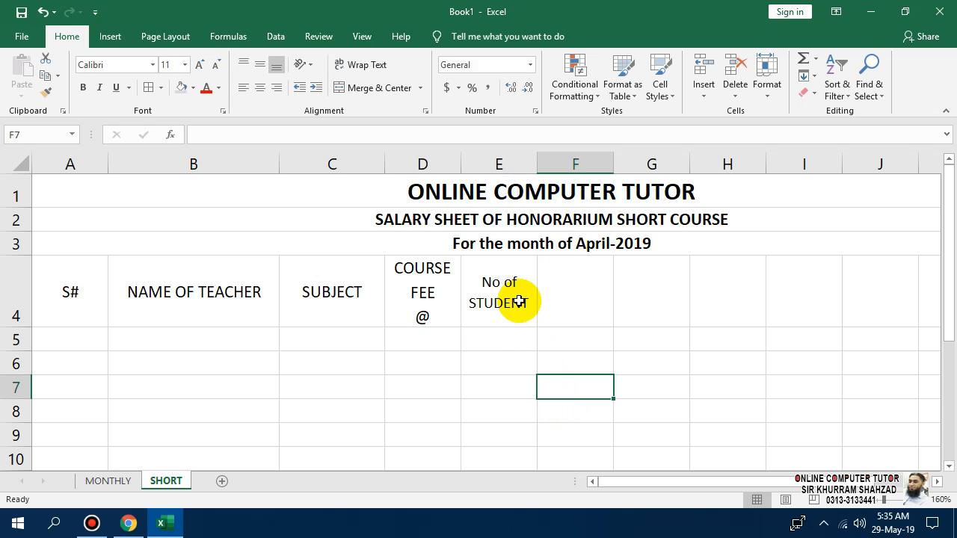
click(498, 288)
double_click(500, 285)
text(.)
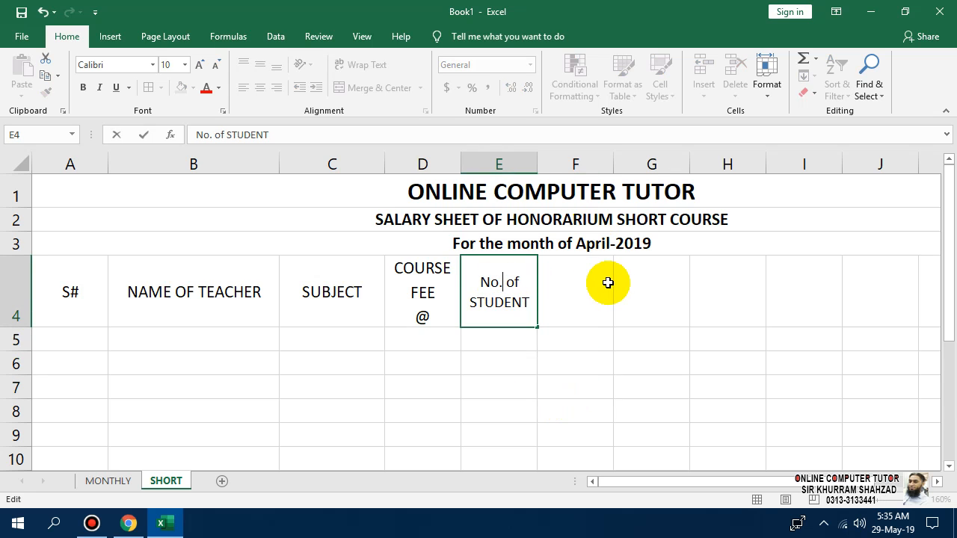
click(490, 336)
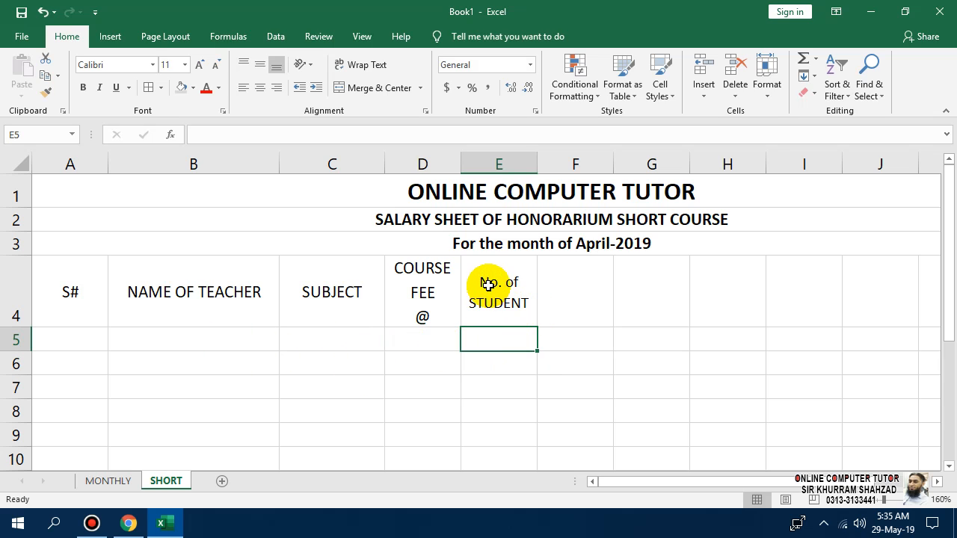
click(561, 291)
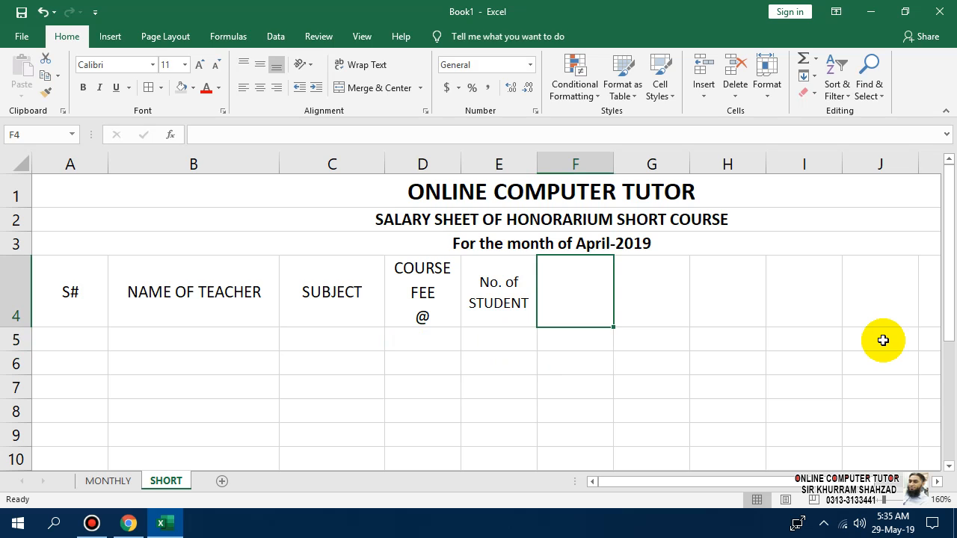
Enter RECIVED FEE in F4 and wrap it onto two lines.
text(r)
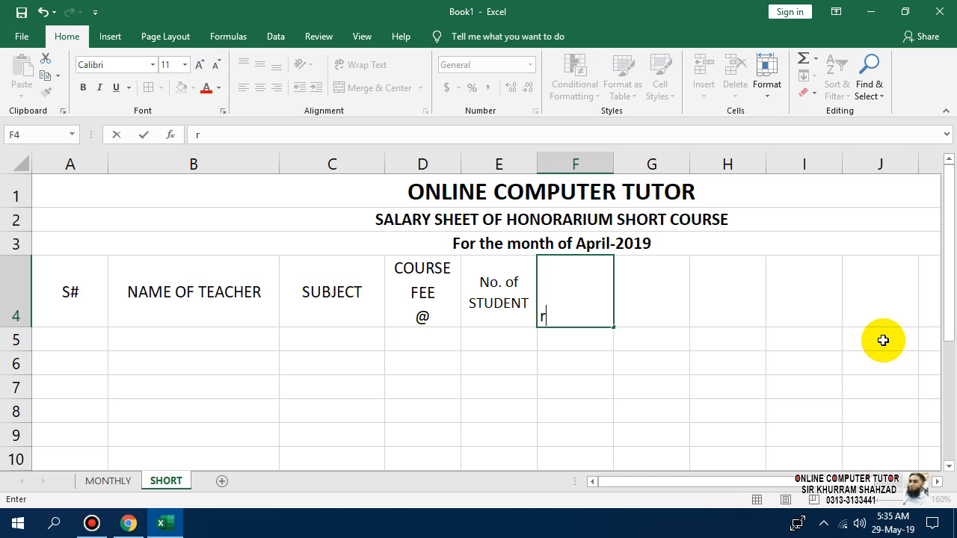
text(RECIVED )
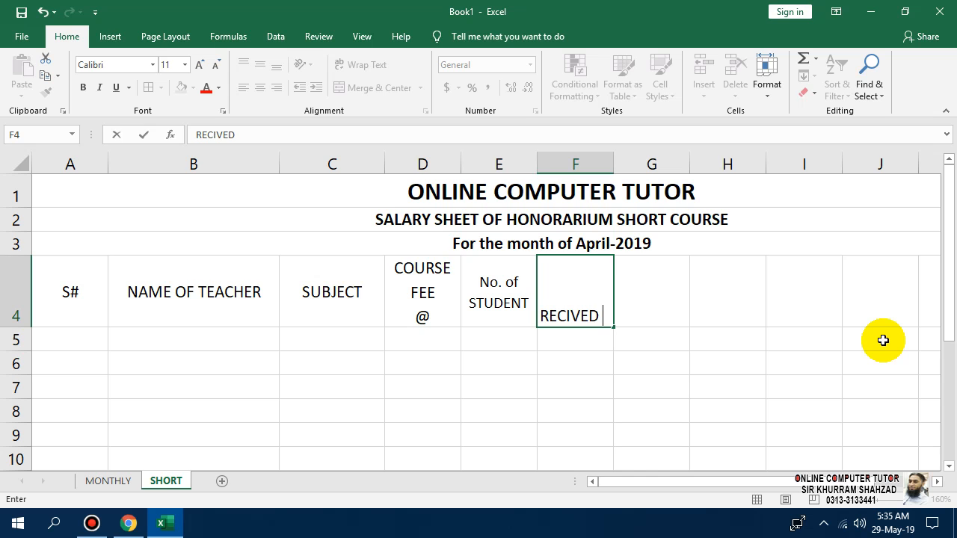
text(FEE)
key(Return)
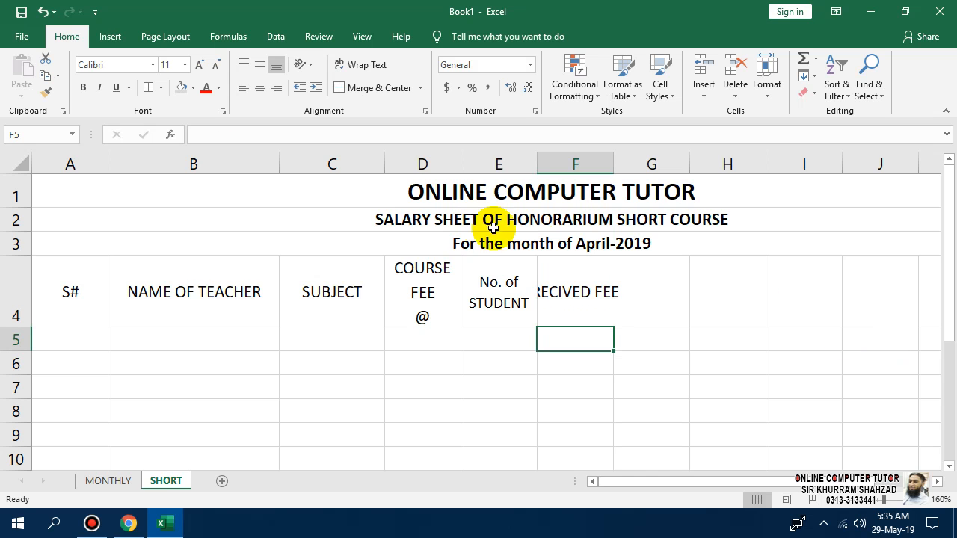
click(573, 299)
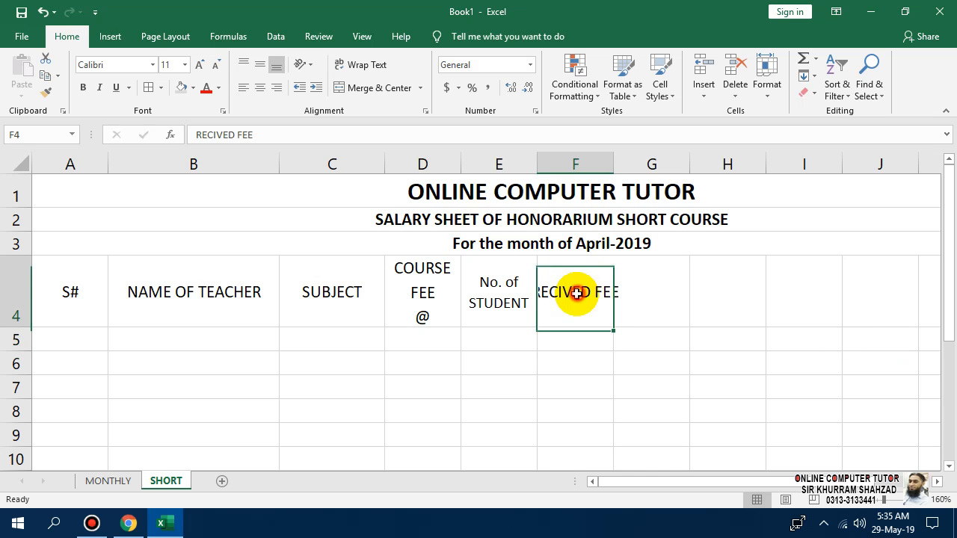
click(365, 65)
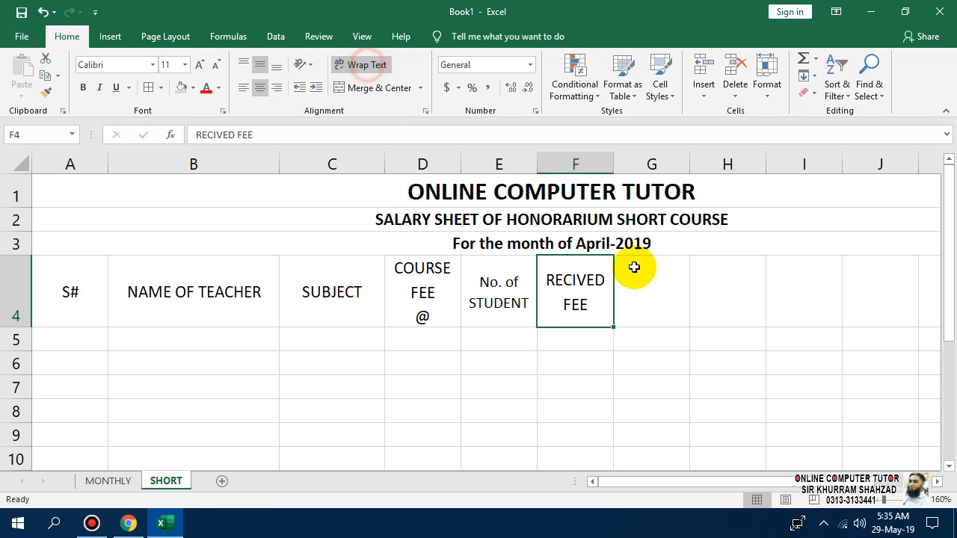
click(646, 291)
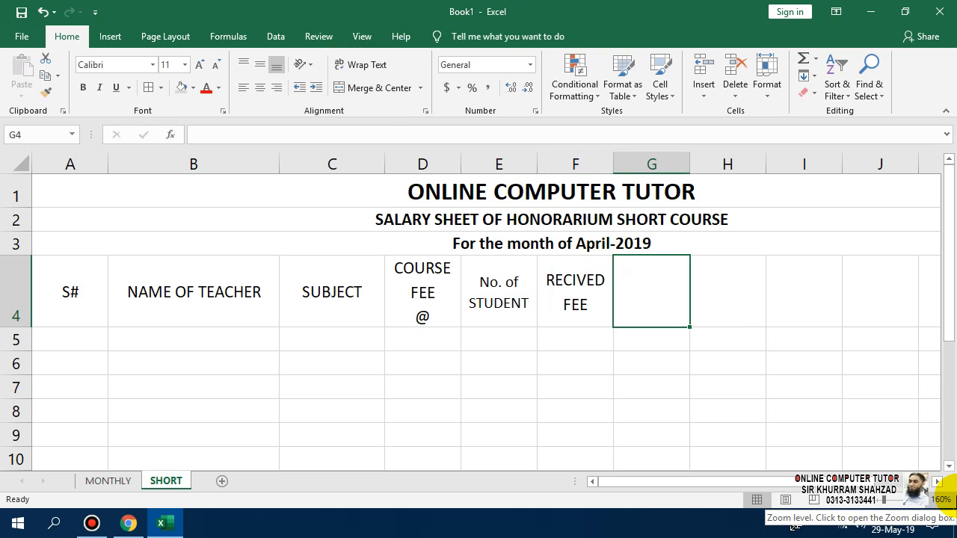
Enter DEDUCTION AMOUNT in G4, wrapped and centred both ways, at font size 9.
text(DEDUC)
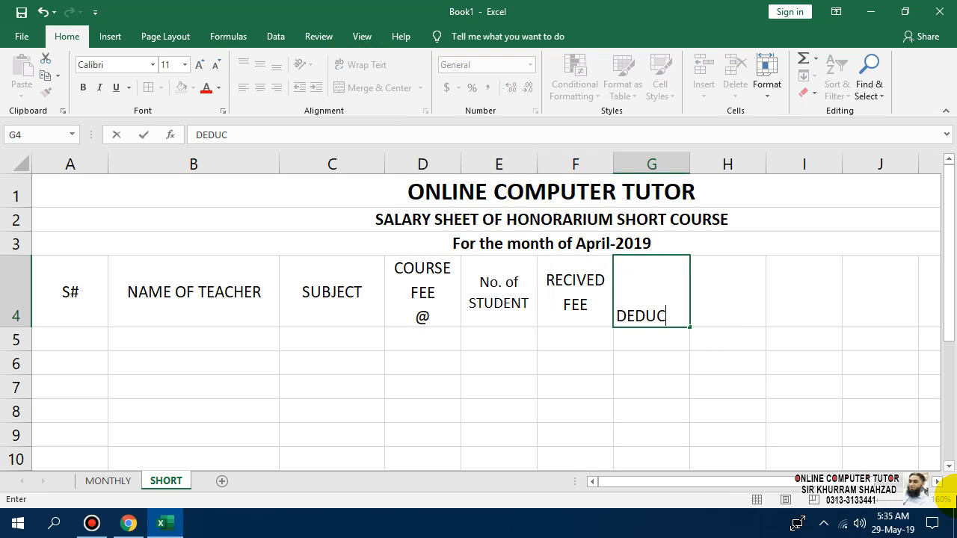
text(TION AMOUNT)
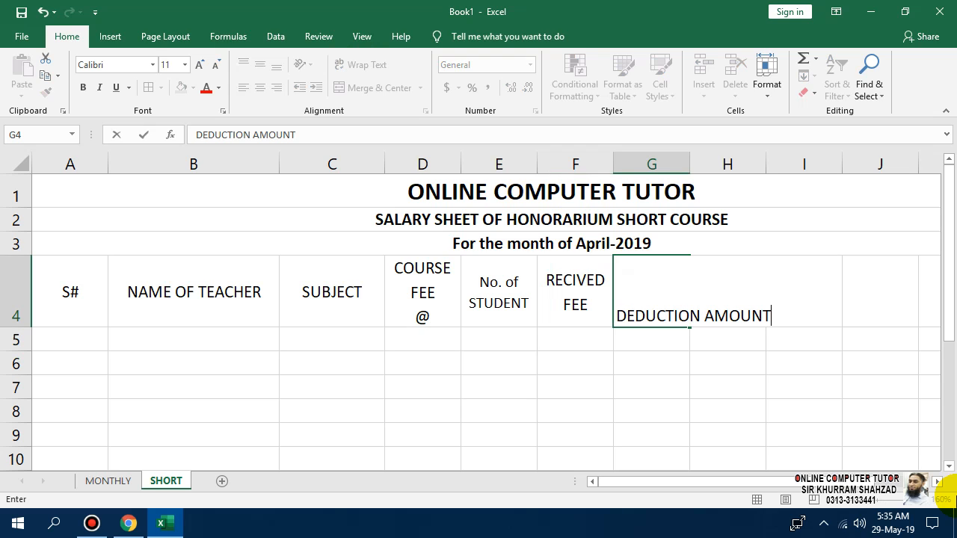
key(Return)
key(Right)
key(Up)
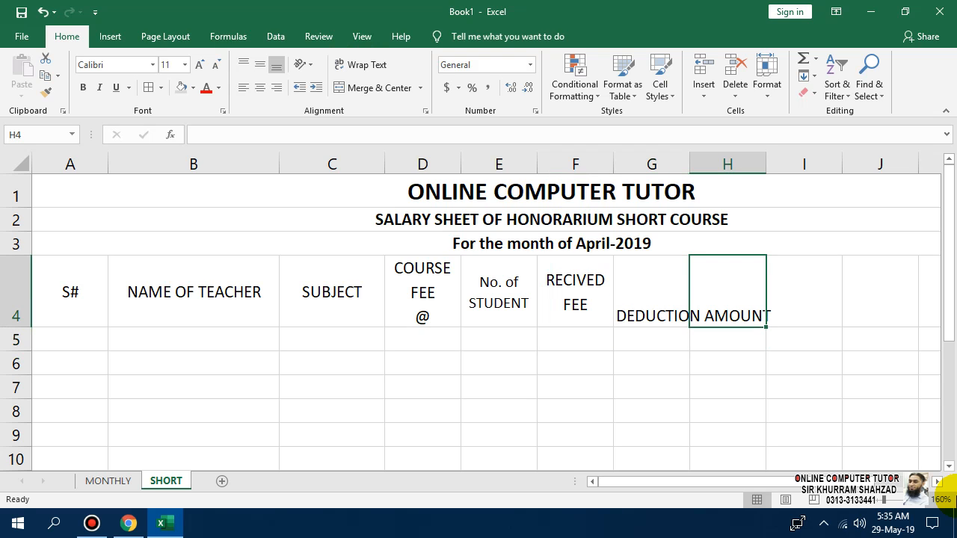
key(Left)
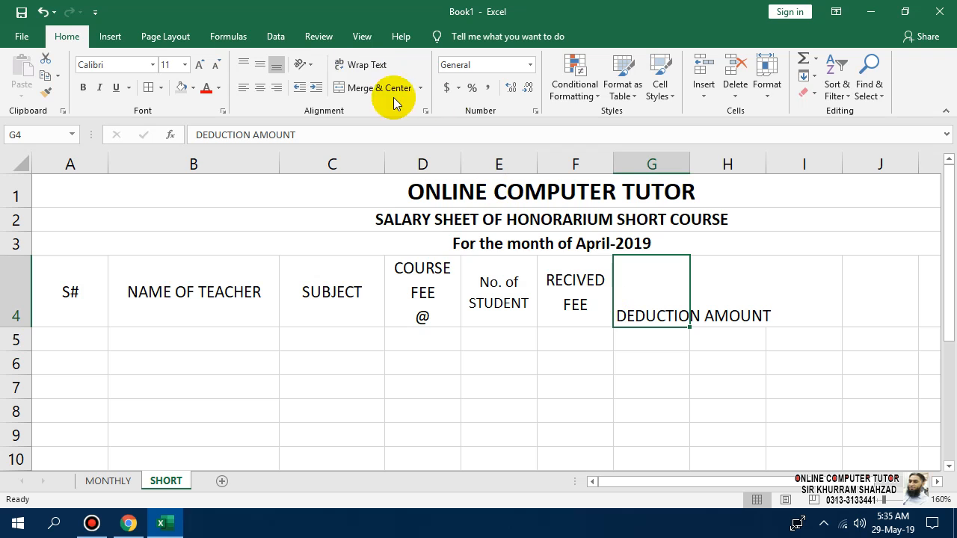
click(357, 66)
click(260, 87)
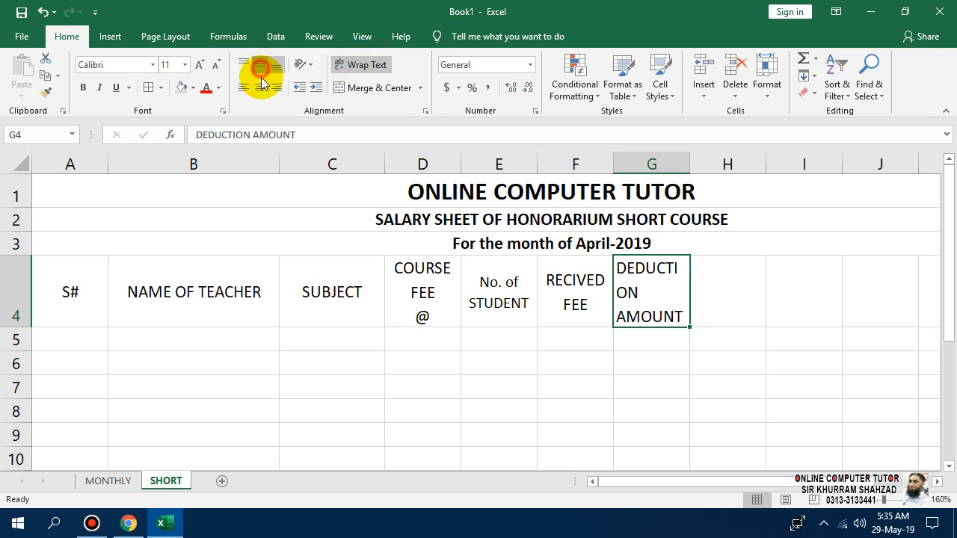
click(259, 64)
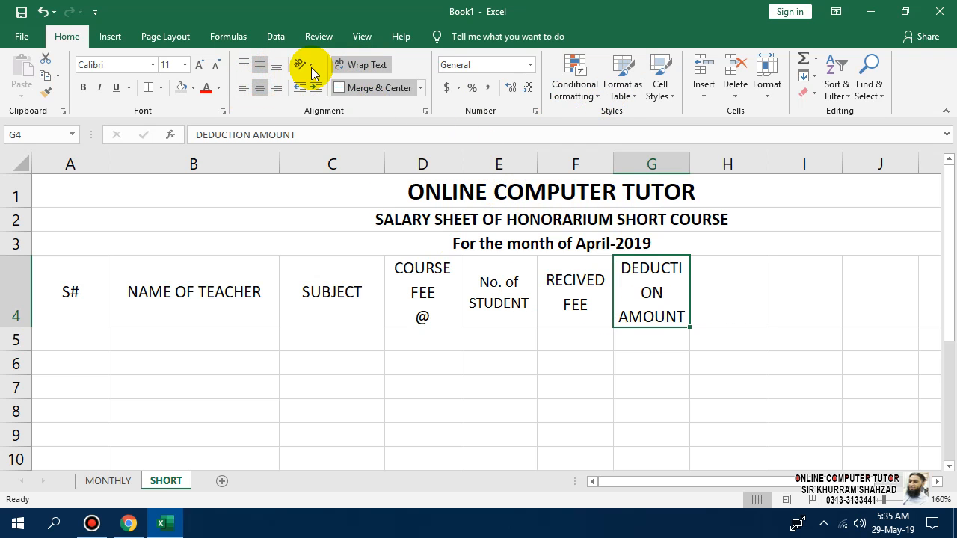
click(213, 66)
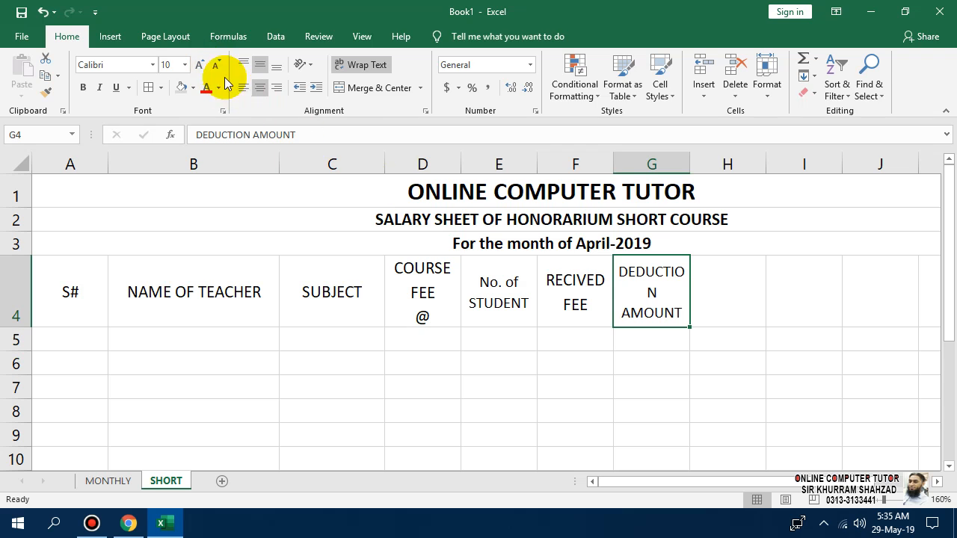
click(213, 65)
click(711, 307)
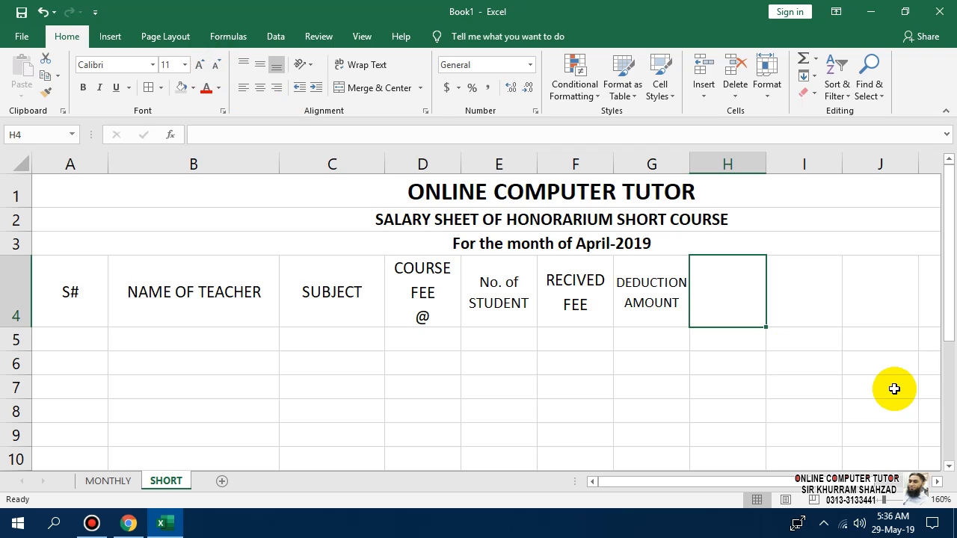
Go back to the DEDUCTION AMOUNT heading in G4 to edit it.
click(656, 334)
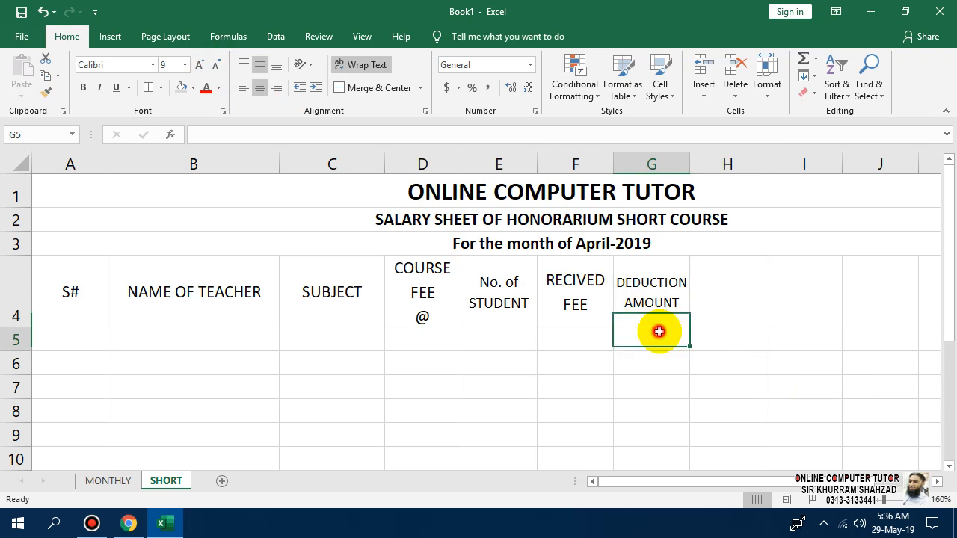
click(592, 314)
click(651, 338)
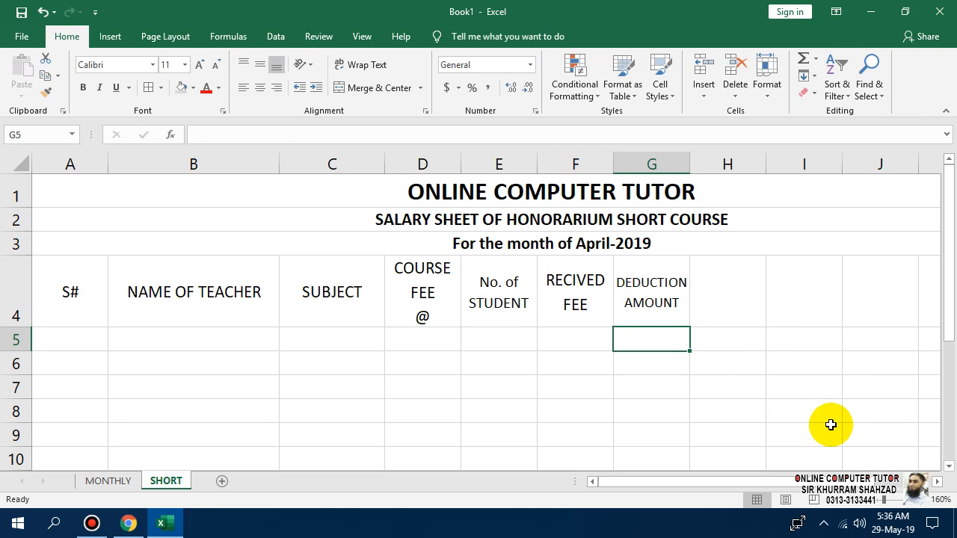
click(680, 295)
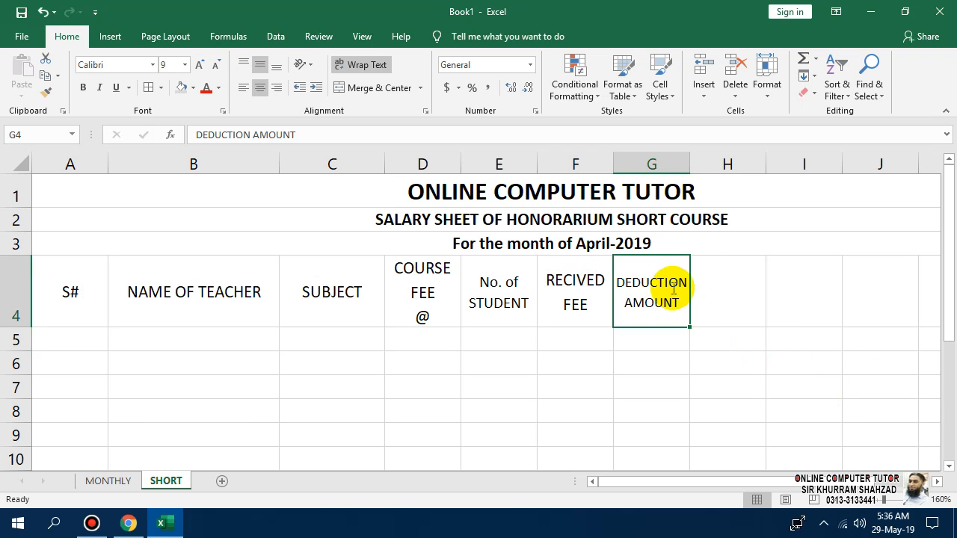
key(F2)
Replace the G4 heading text with RETURNED FEE.
drag(613, 280, 688, 314)
text(RETU)
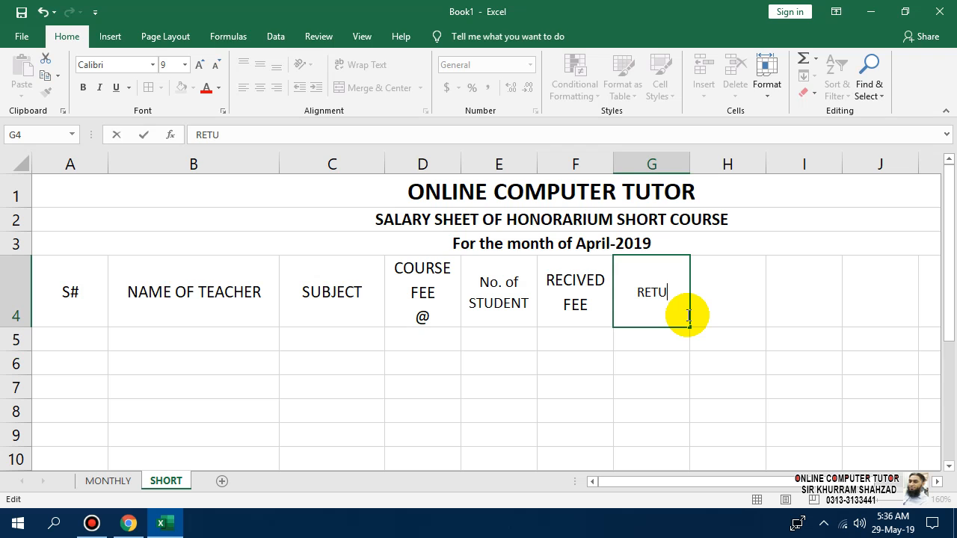
text(RNED)
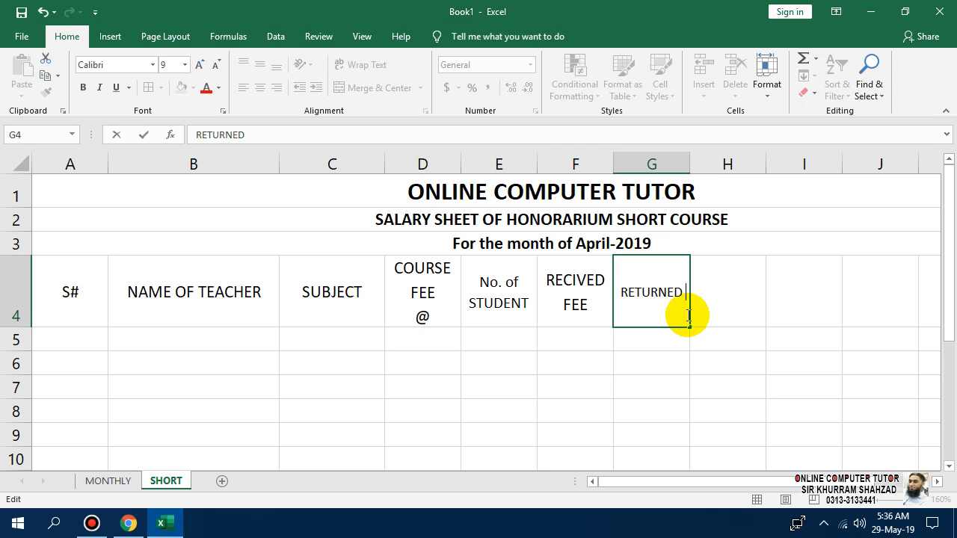
text( FEE)
key(Return)
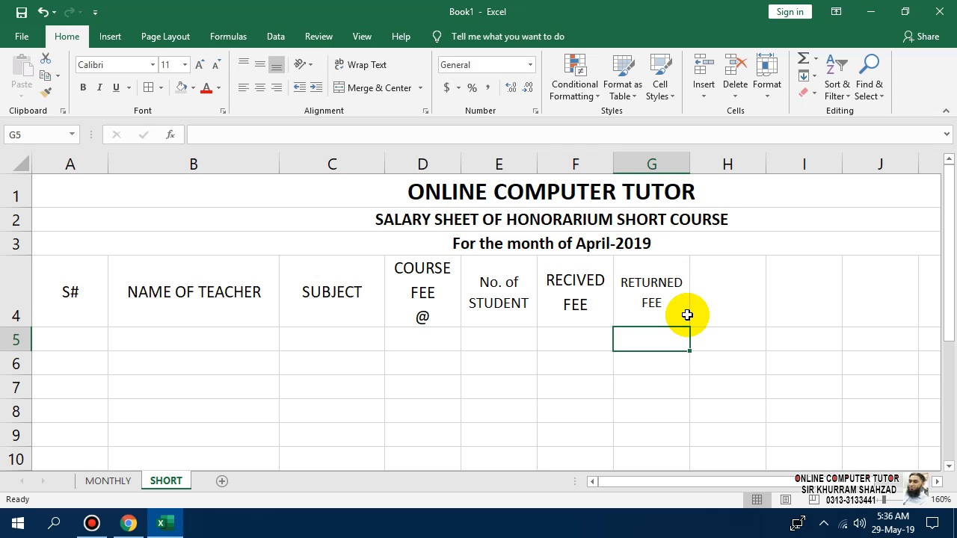
click(687, 315)
key(Right)
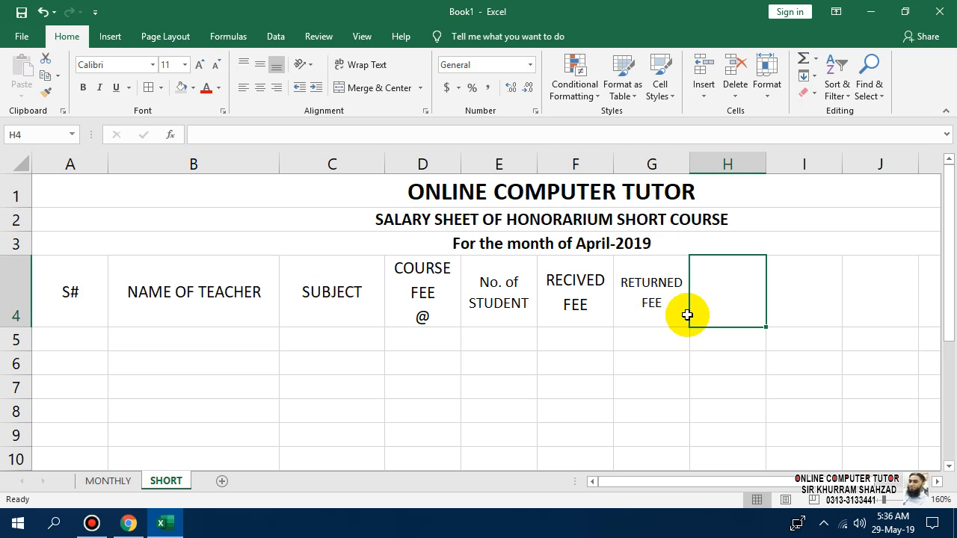
Copy the RECIVED FEE heading from F4 into H4.
key(Left)
key(Left)
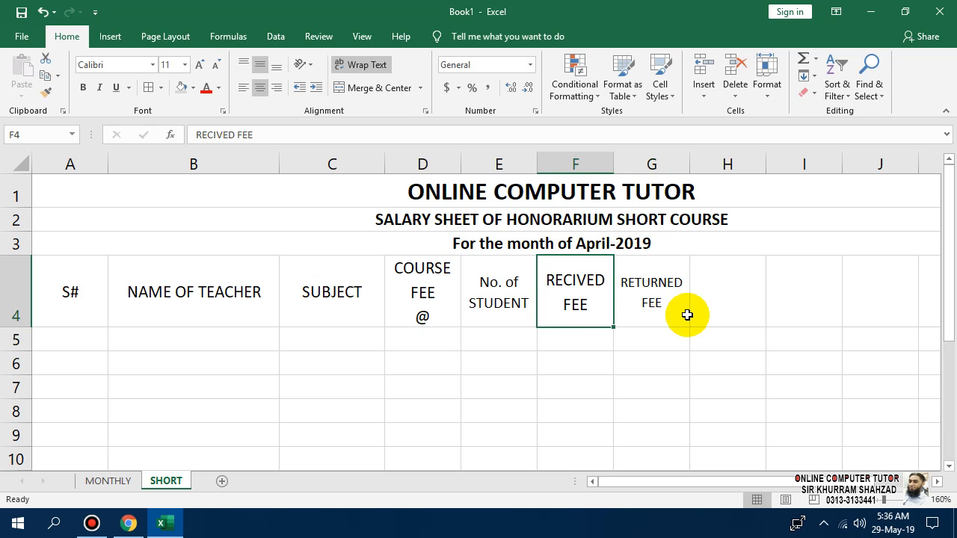
key(ctrl+c)
key(Right)
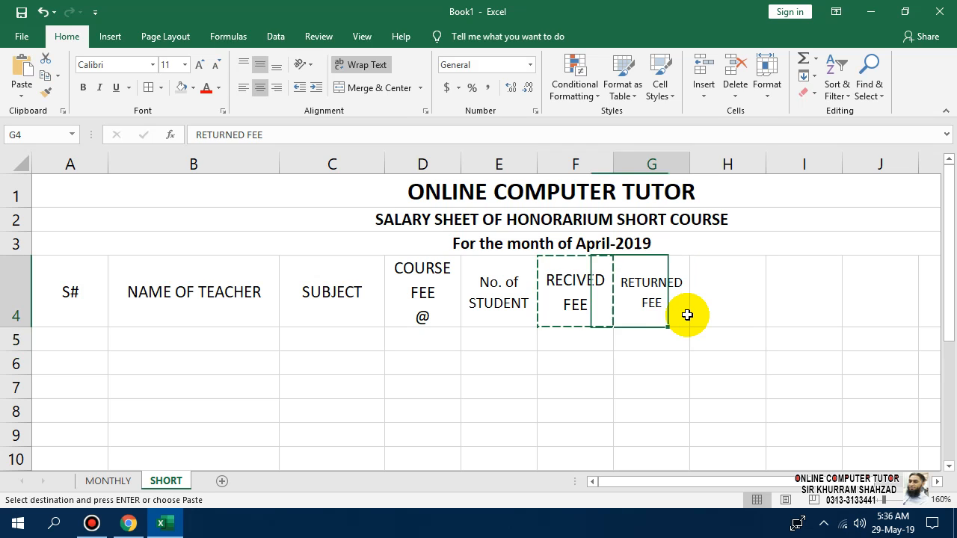
key(Right)
key(ctrl+v)
key(Escape)
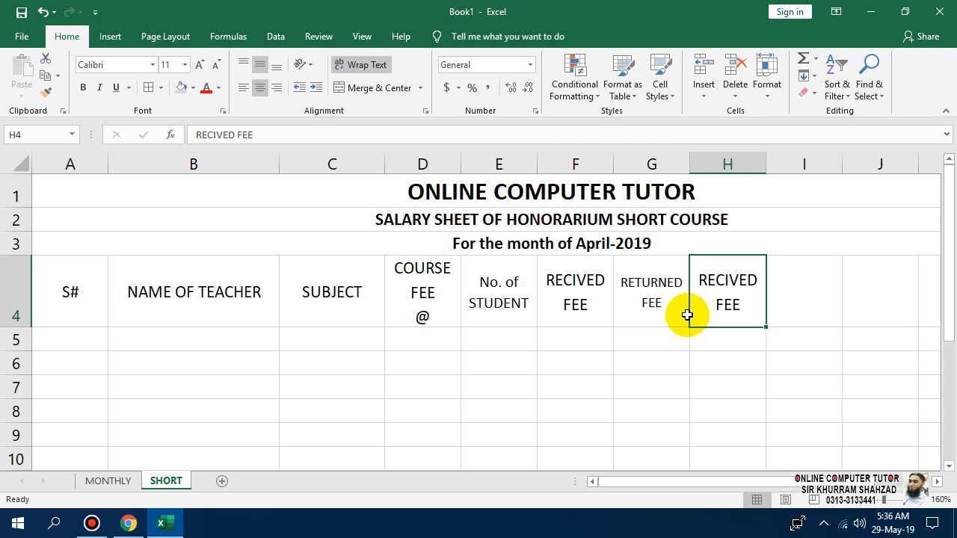
key(Right)
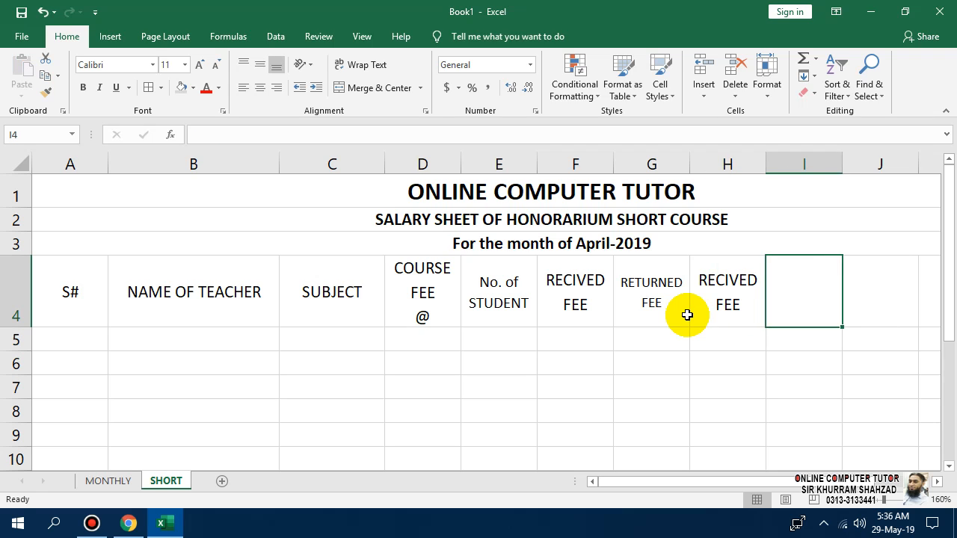
Enter the heading PAY % in cell I4.
text(%)
key(Return)
key(Up)
key(F2)
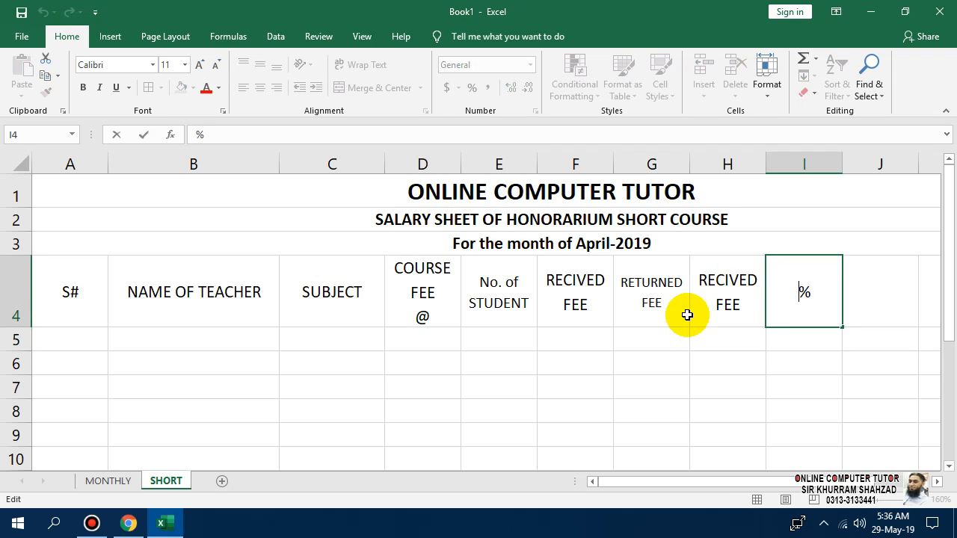
text(PAY)
key(Return)
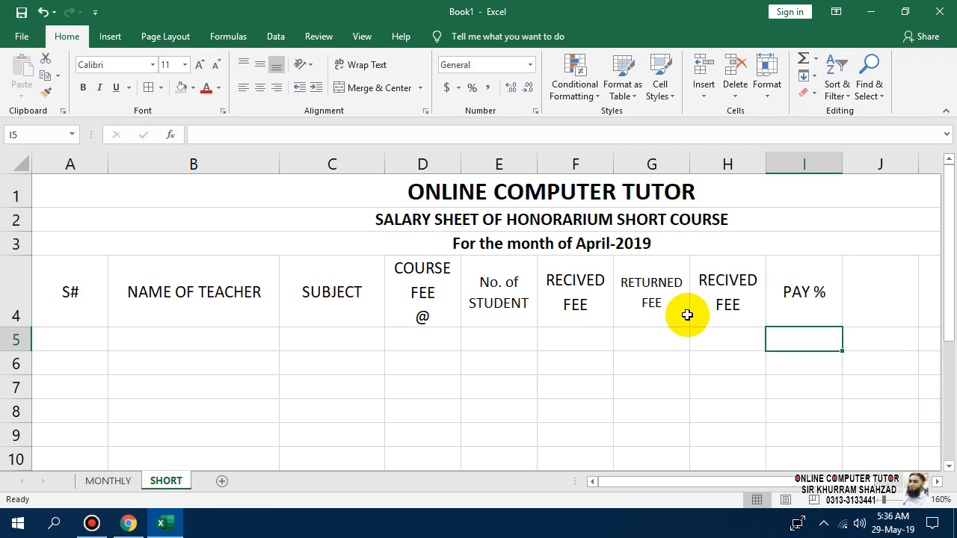
key(Up)
key(Right)
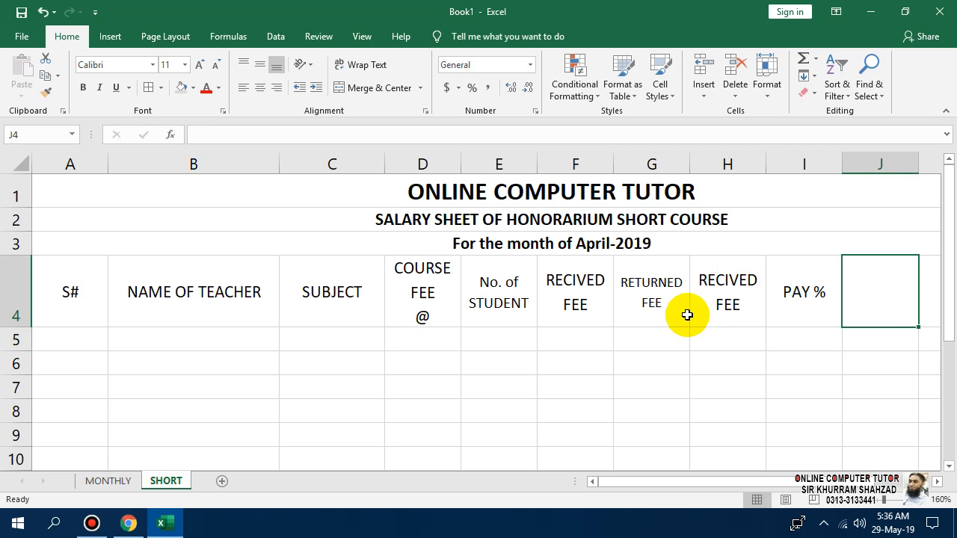
Type the AMOUNT PAYABLE NET heading into J4.
text(AMOUN)
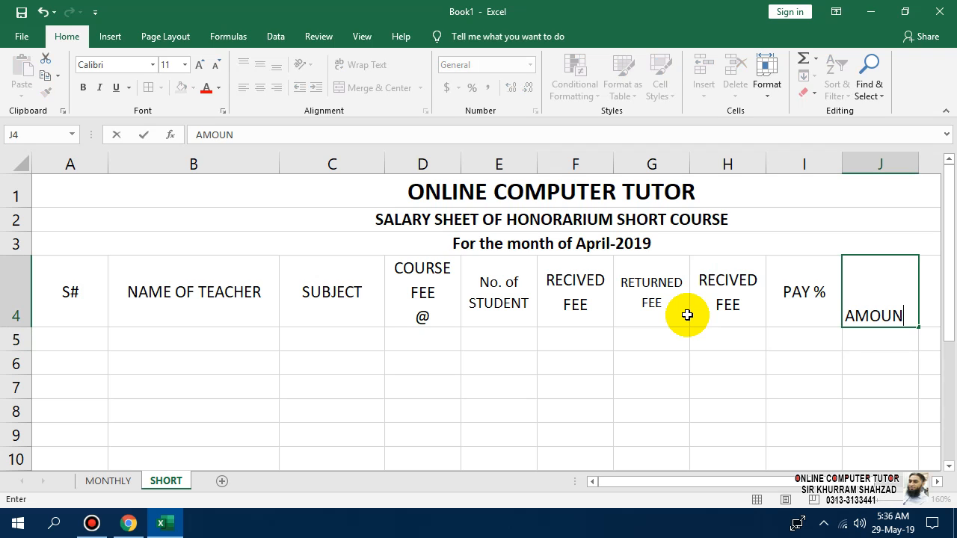
text(T PAYB)
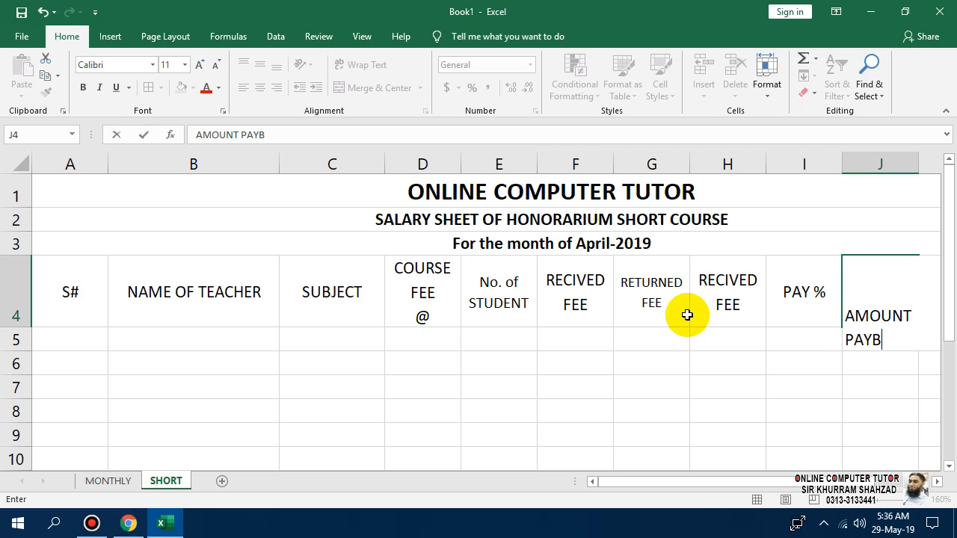
key(BackSpace)
text(AMOUN)
key(BackSpace)
text(BLE BNET)
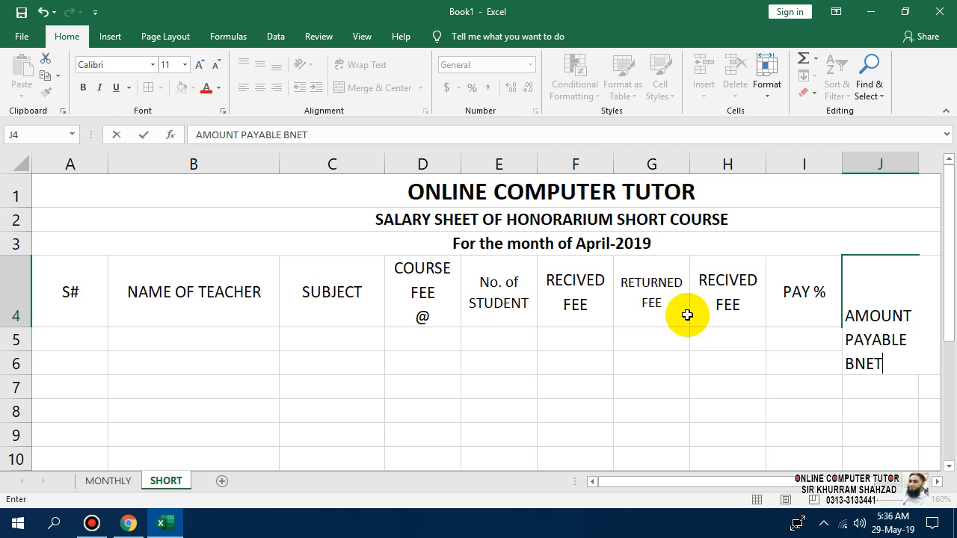
key(Return)
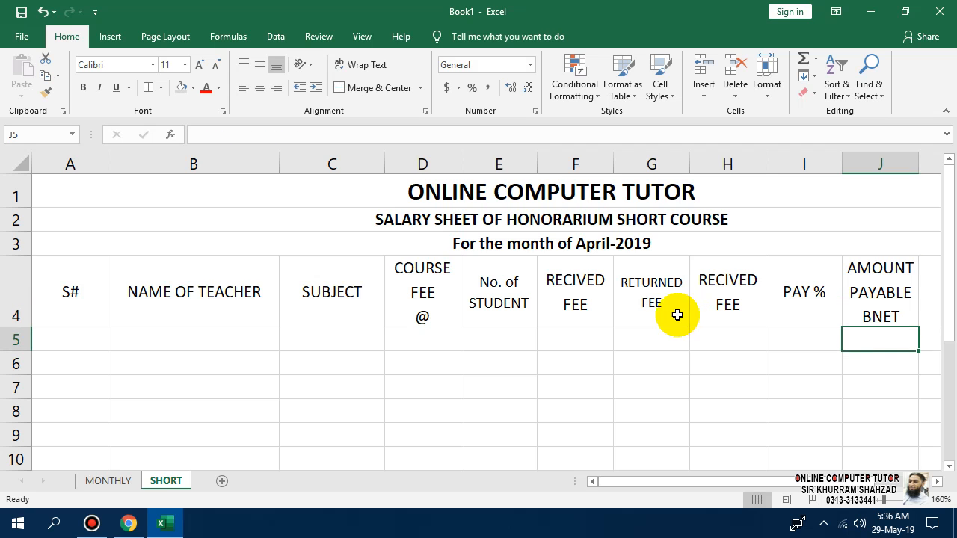
Fix the J4 heading by deleting the stray B before NET.
click(867, 305)
double_click(869, 315)
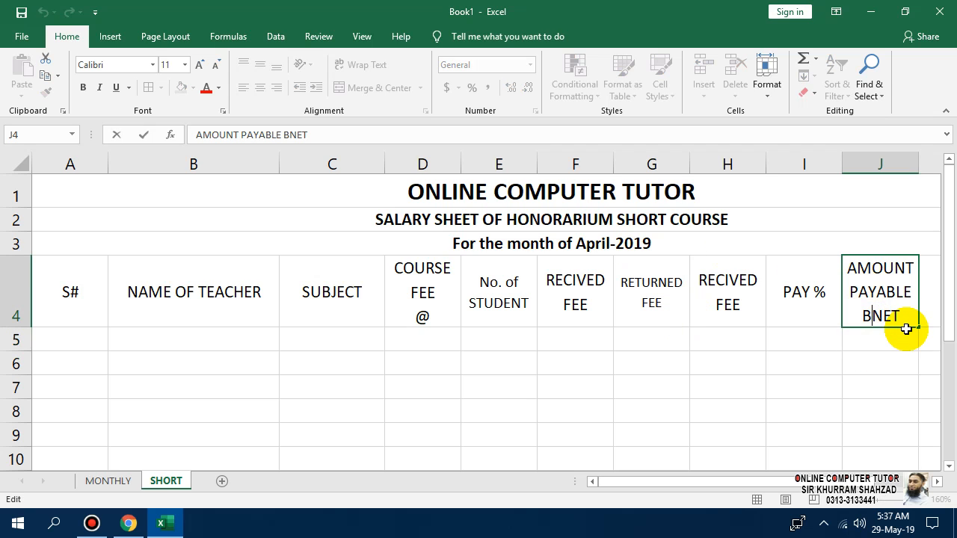
key(BackSpace)
click(863, 364)
drag(807, 481, 860, 481)
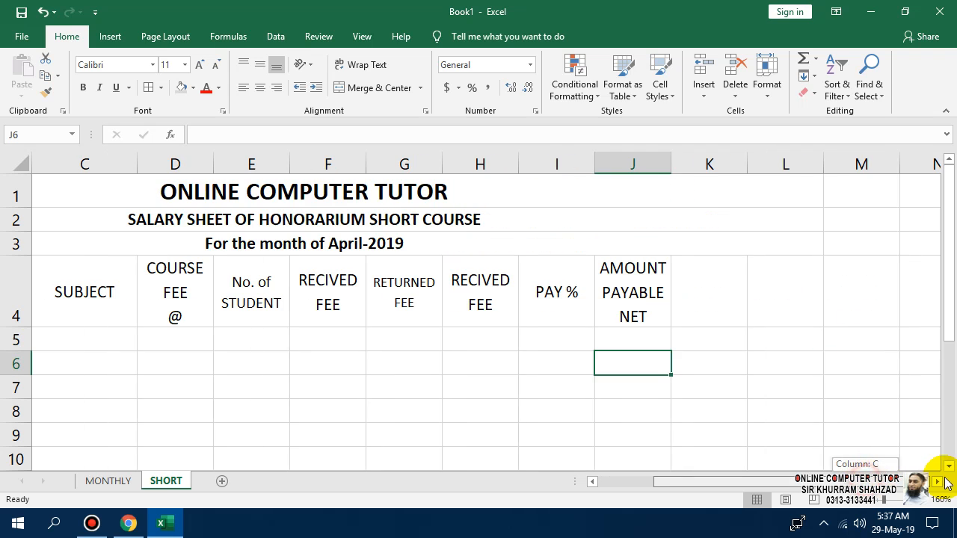
click(720, 285)
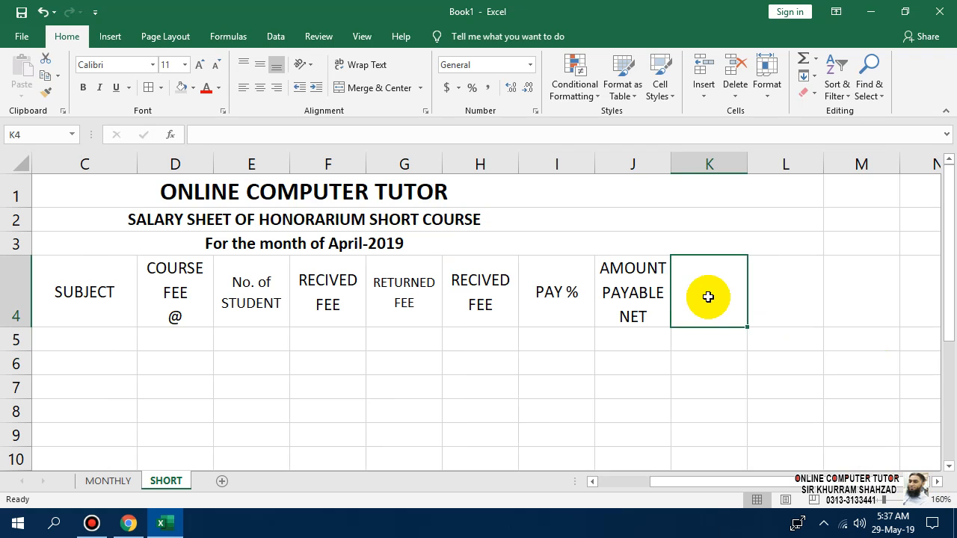
Enter a first draft of the headings: Deficit in K4 and amount in L4.
text(sUR)
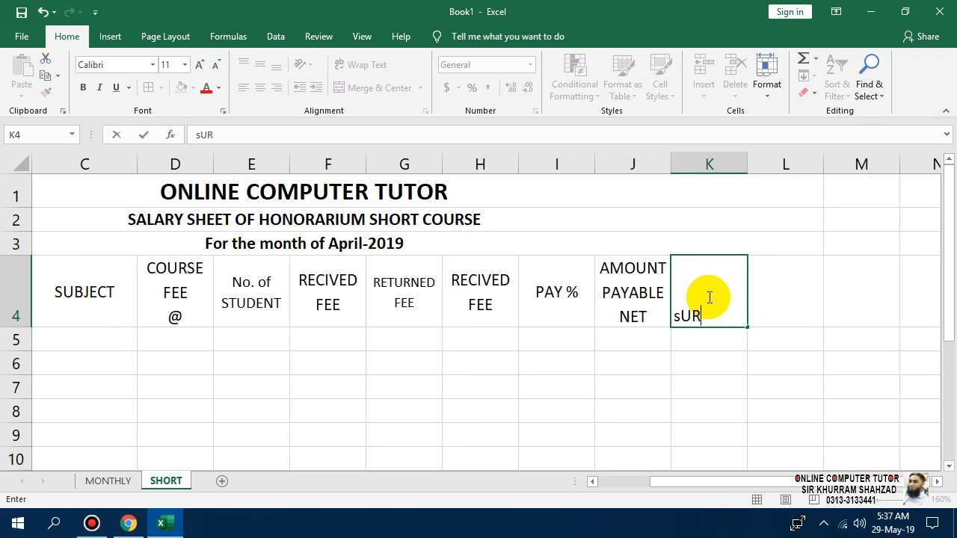
text(PLUS)
key(Return)
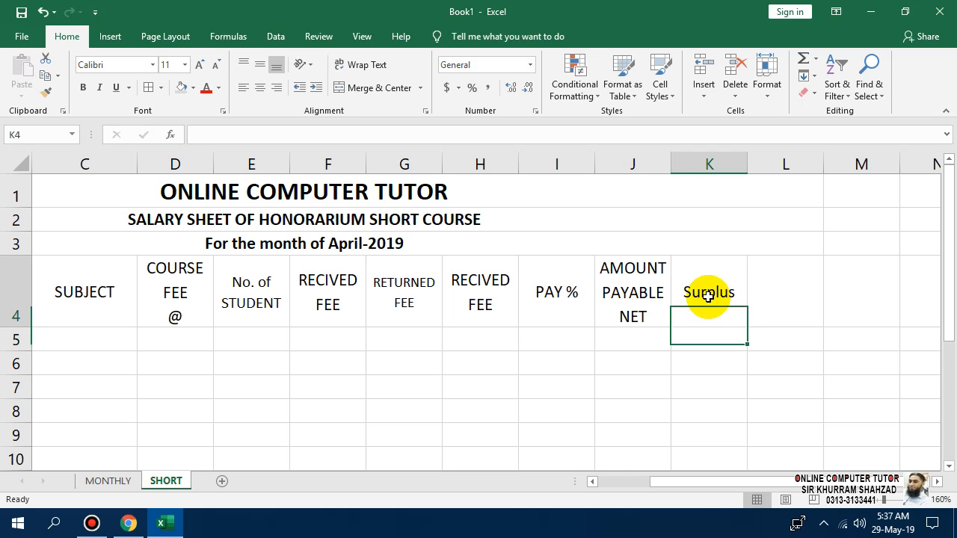
click(708, 296)
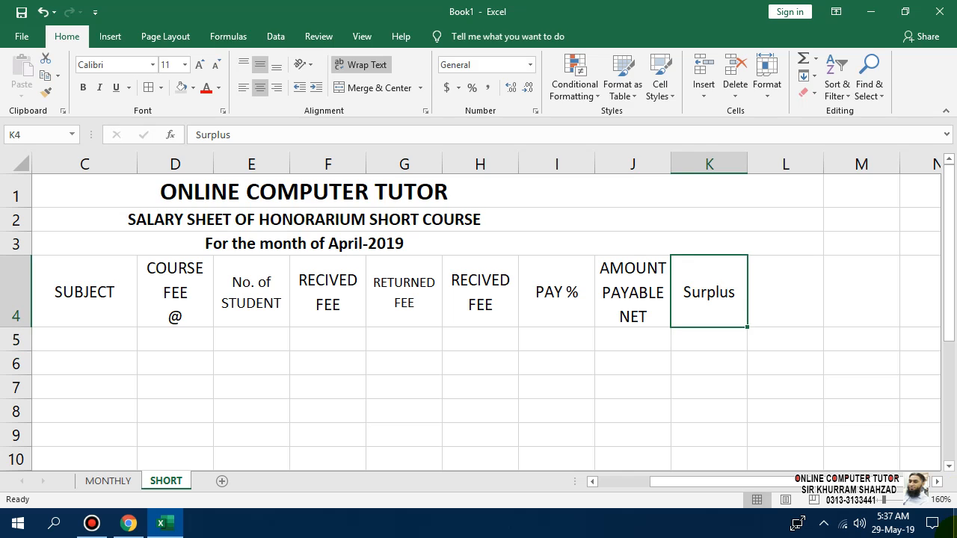
text(Defi)
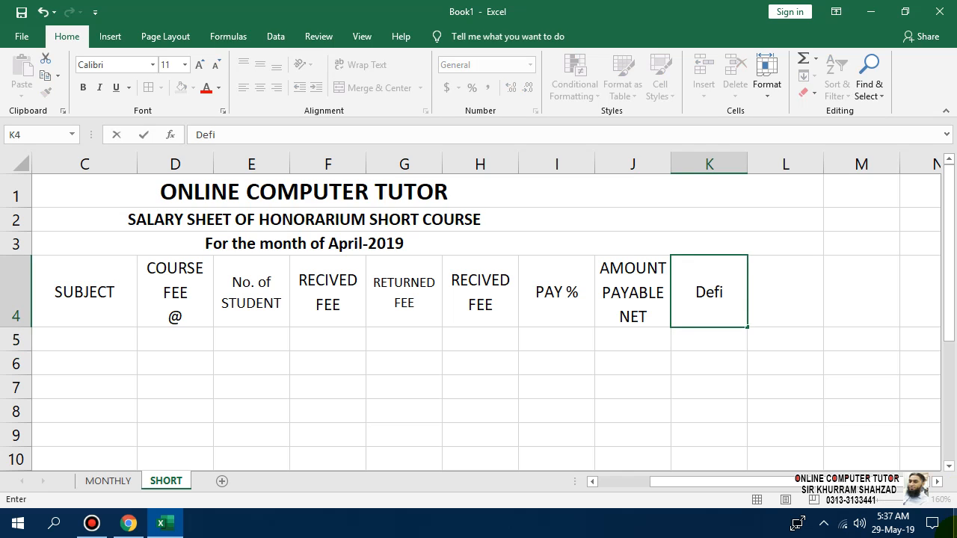
text(cit)
key(Return)
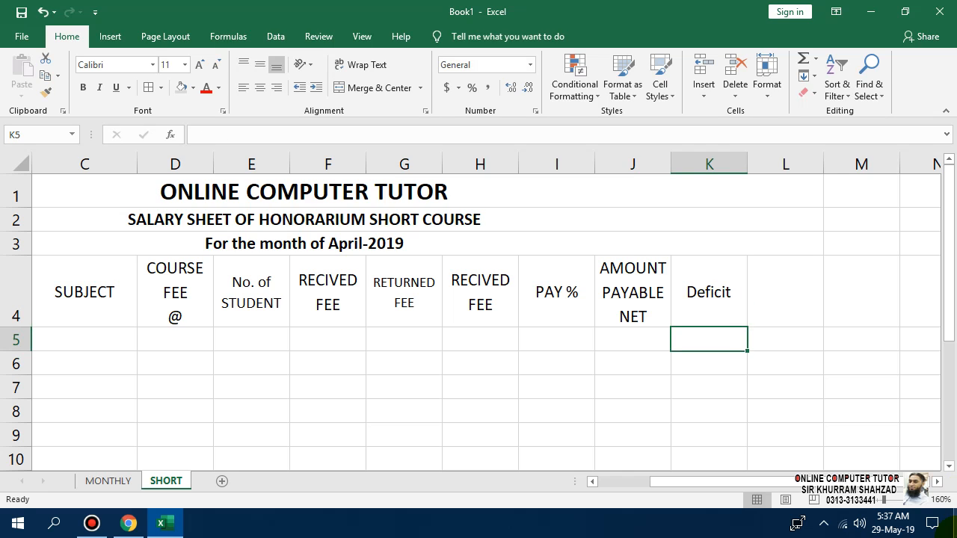
key(Right)
key(Up)
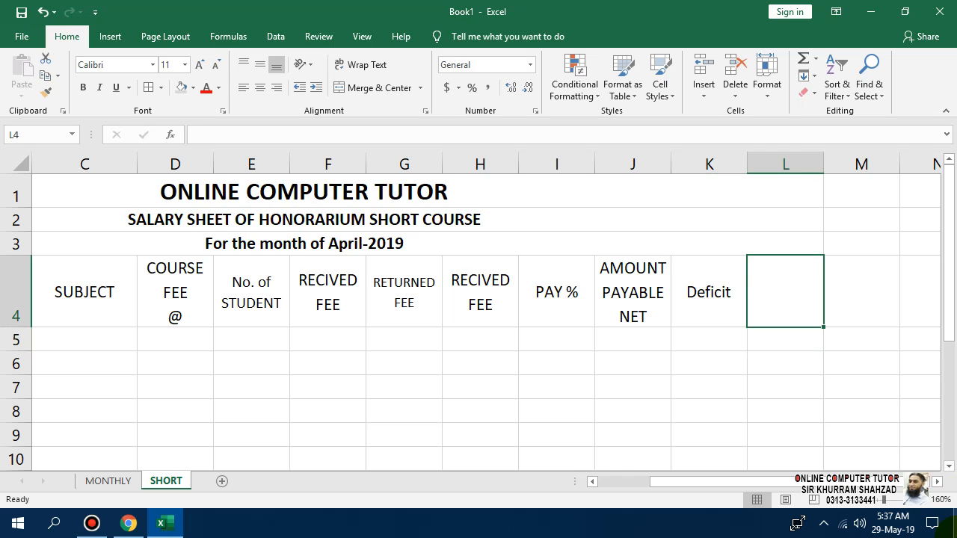
text(amount)
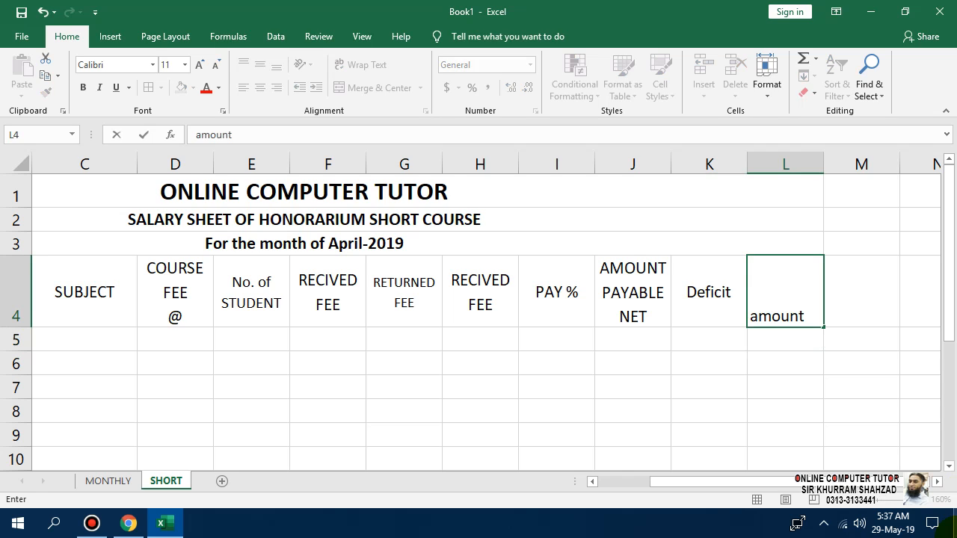
key(Return)
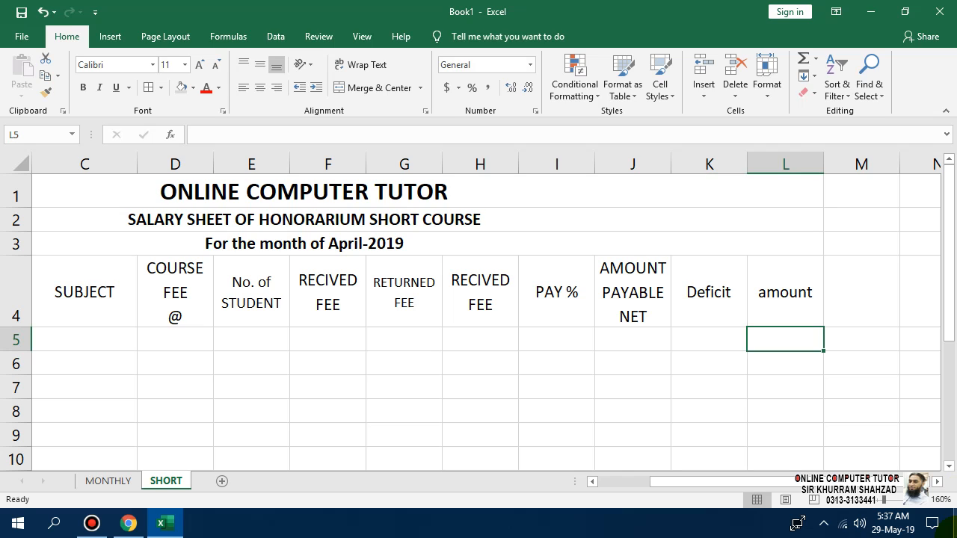
Retype the headings in capitals: DEFICIT in K4 and AMOUNT in L4.
key(Up)
text(amount)
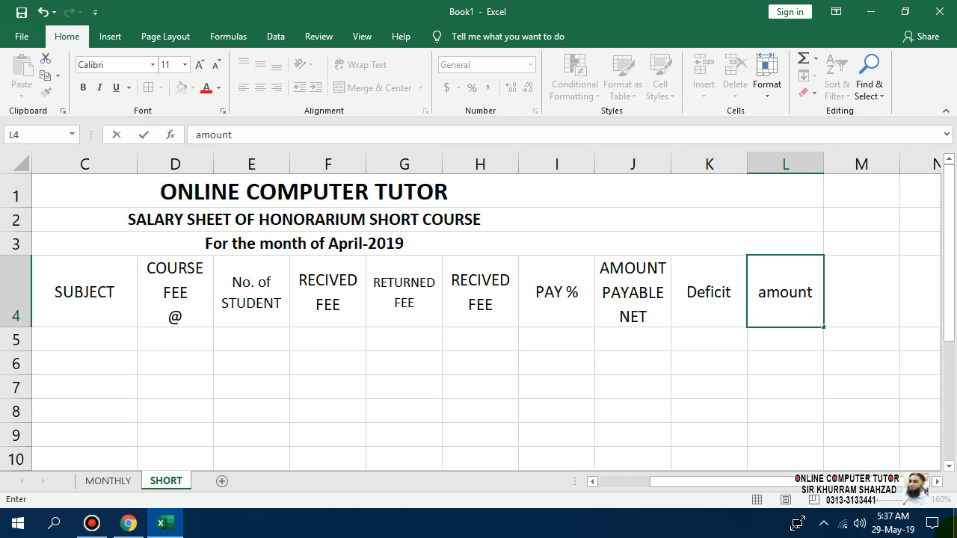
key(Return)
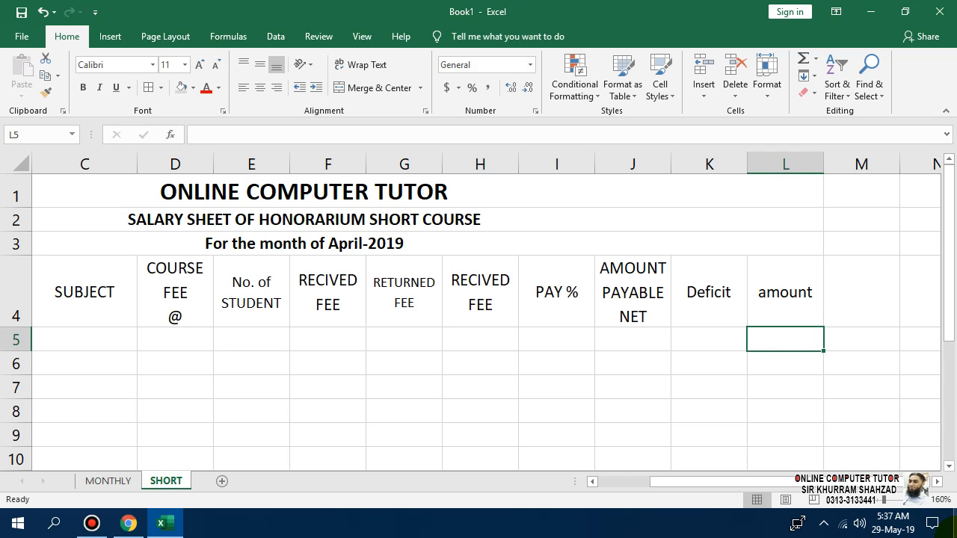
key(Up)
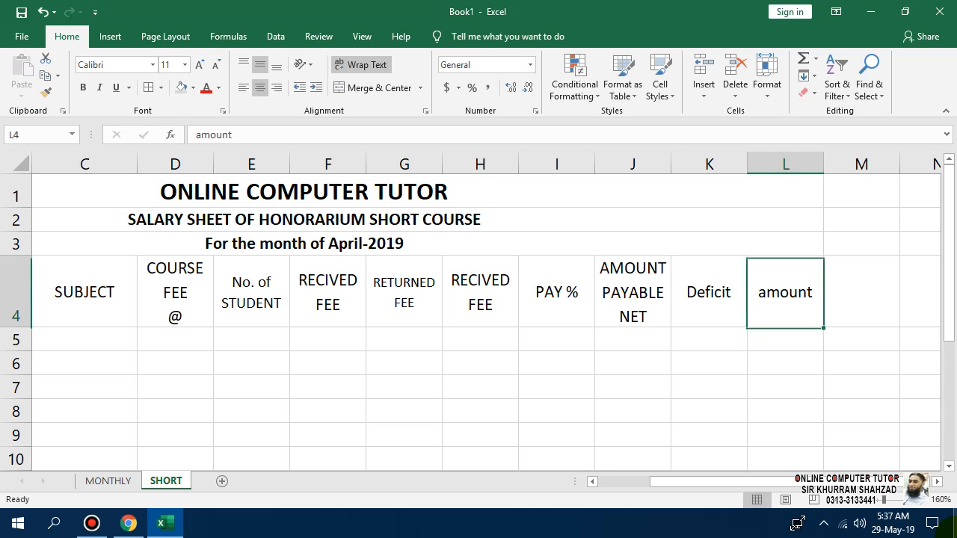
key(Left)
text(DEFICIT)
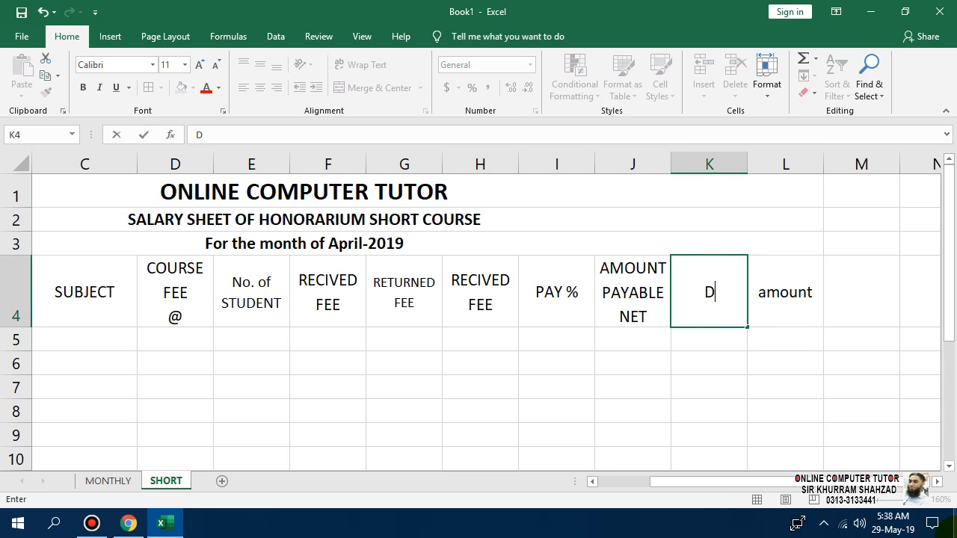
key(Return)
key(Right)
key(Up)
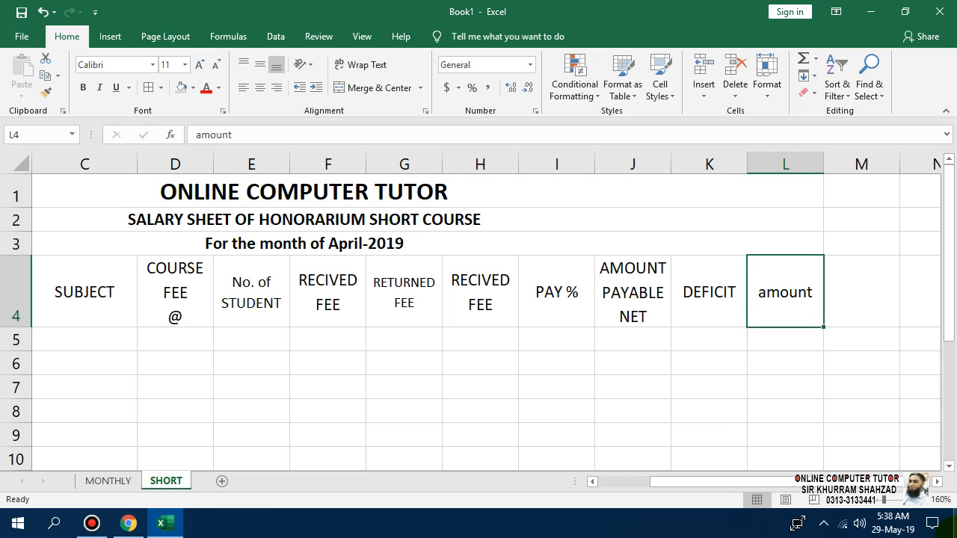
text(AMOUNT)
key(Return)
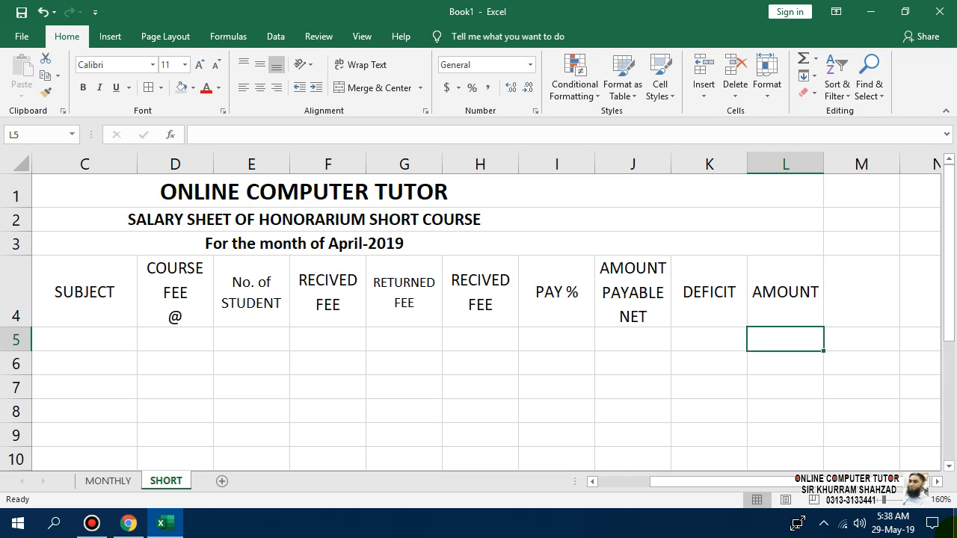
key(Left)
key(Left)
key(Left)
key(Left)
key(Left)
key(Left)
key(Left)
key(Left)
key(Left)
key(Left)
key(Left)
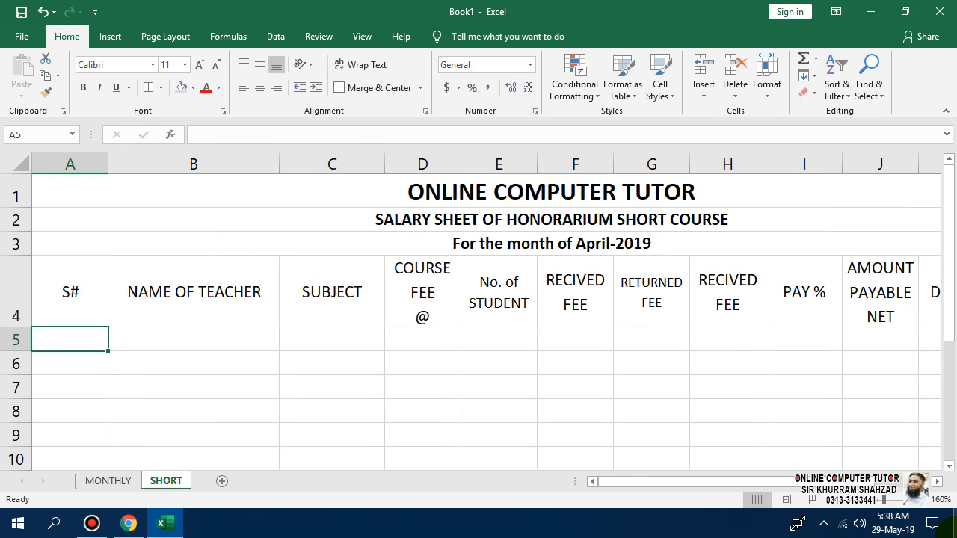
Enter serial numbers 1 and 2 in A5 and A6.
text(1)
key(Return)
text(2)
key(Return)
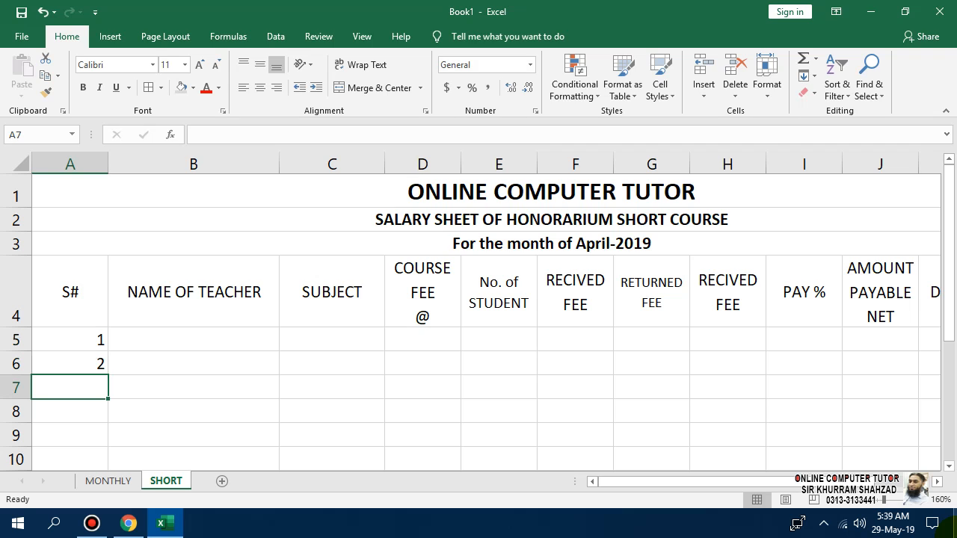
key(Up)
key(Up)
key(Right)
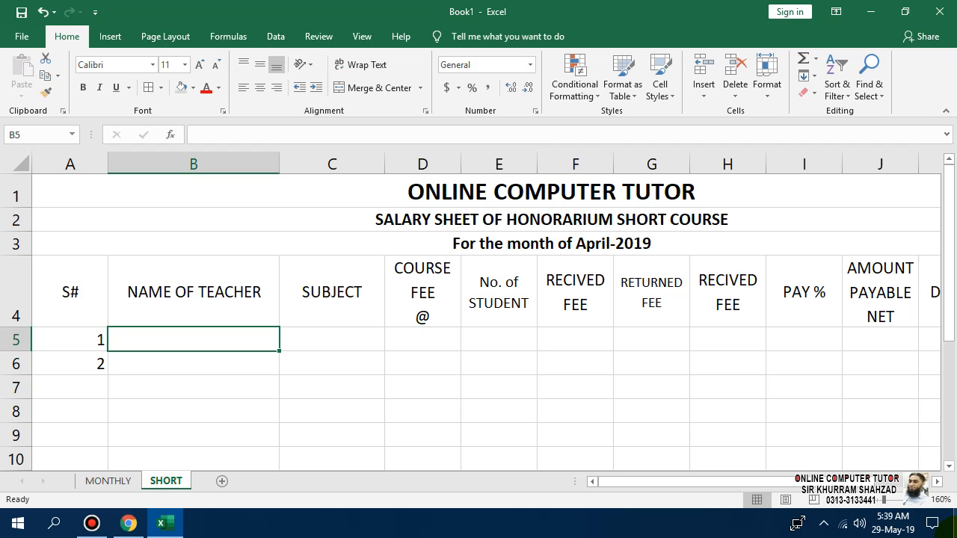
Copy the two teacher names from MONTHLY B6:B7 into SHORT B5:B6.
text(kHURRAM)
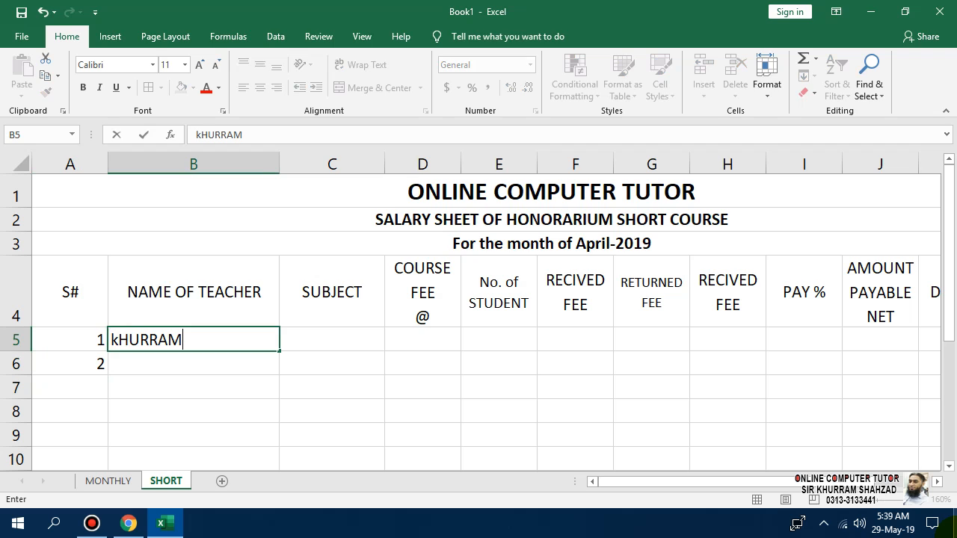
key(Tab)
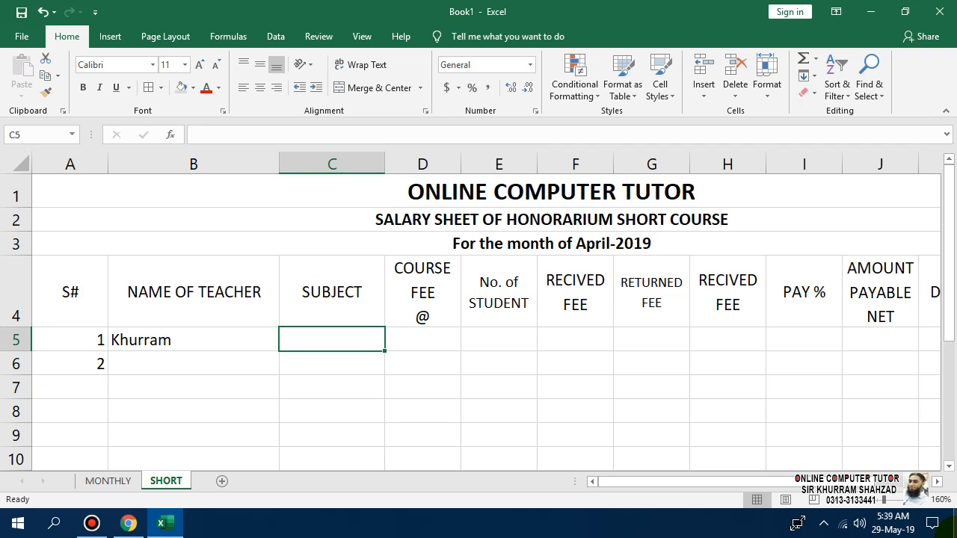
click(108, 480)
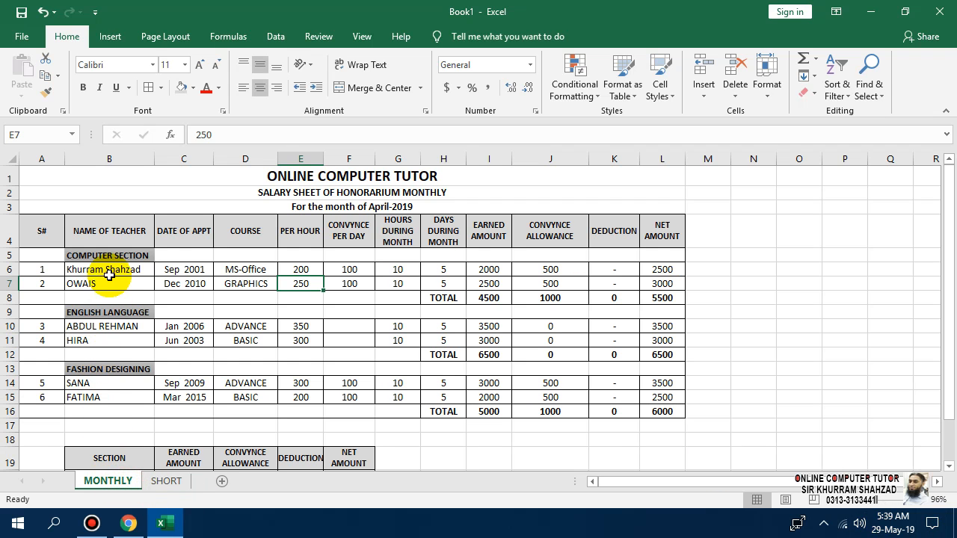
drag(110, 275, 109, 285)
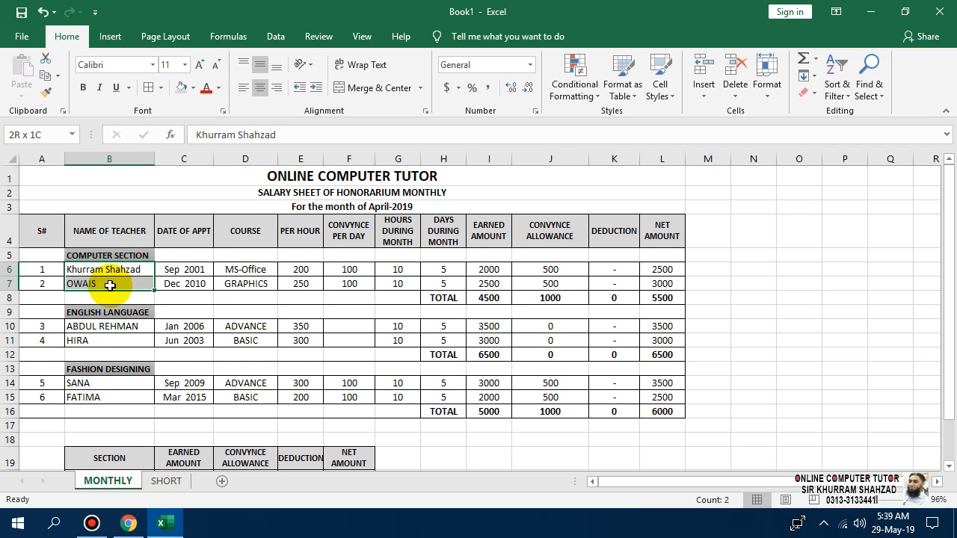
key(ctrl+c)
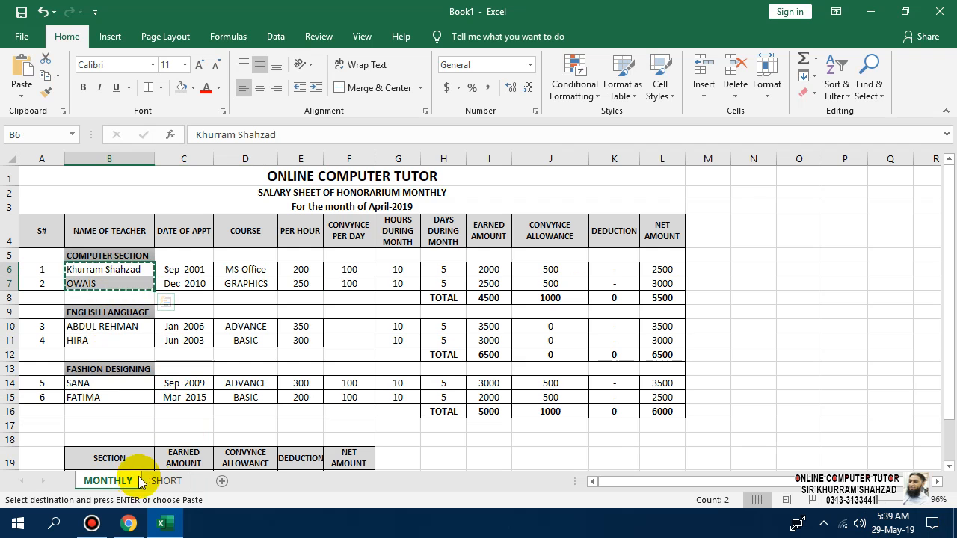
click(165, 481)
click(145, 309)
click(154, 339)
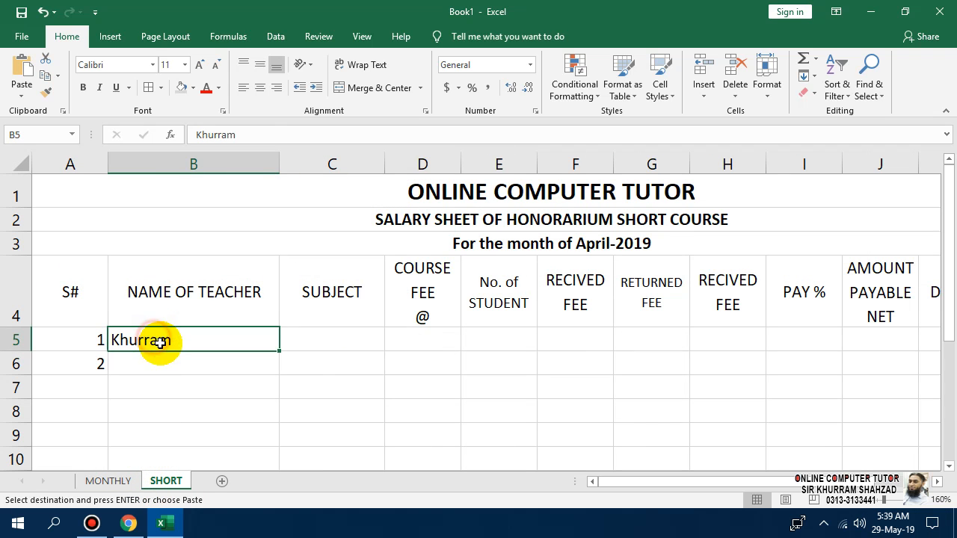
key(ctrl+v)
Copy the subjects MS-Office and GRAPHICS from MONTHLY D6:D7 into SHORT C5:C6.
click(105, 481)
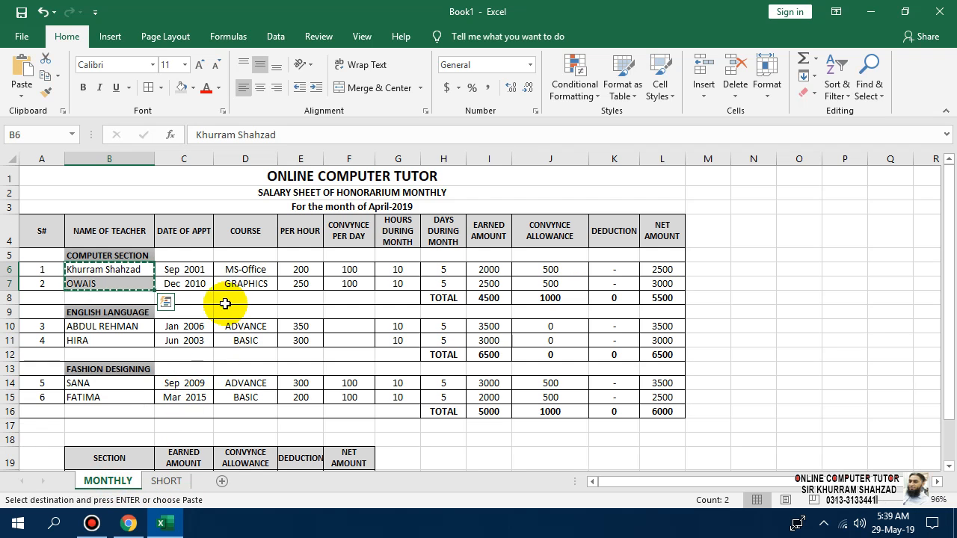
drag(241, 271, 244, 282)
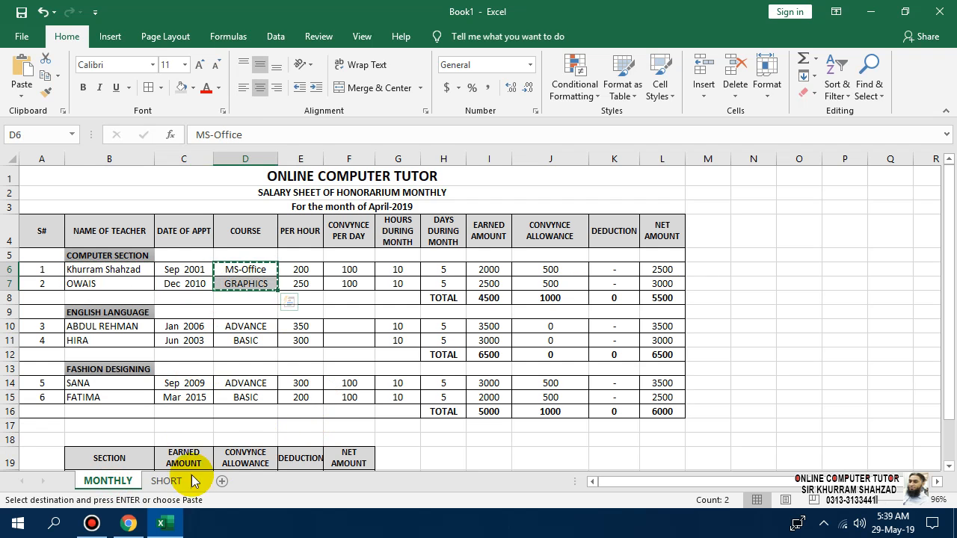
click(165, 482)
click(321, 338)
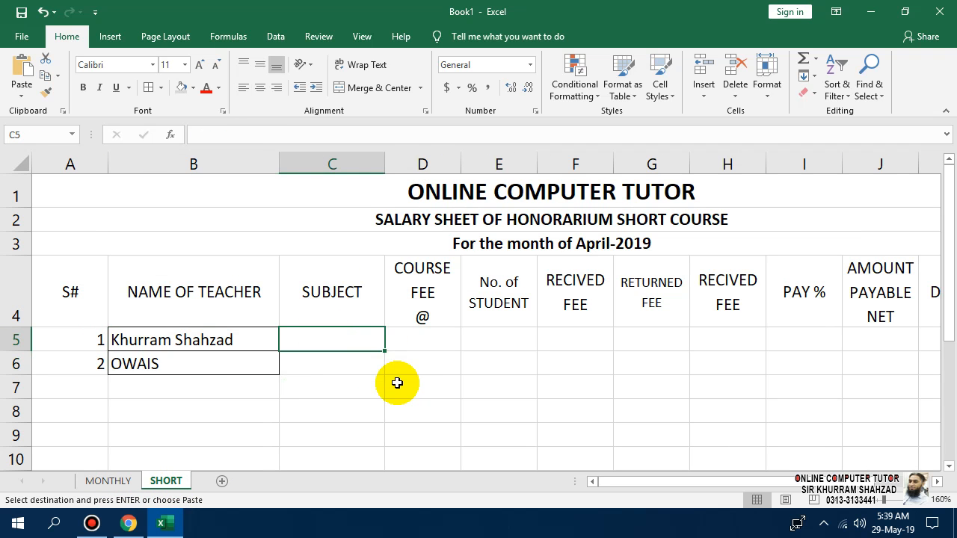
key(ctrl+v)
key(Escape)
click(414, 341)
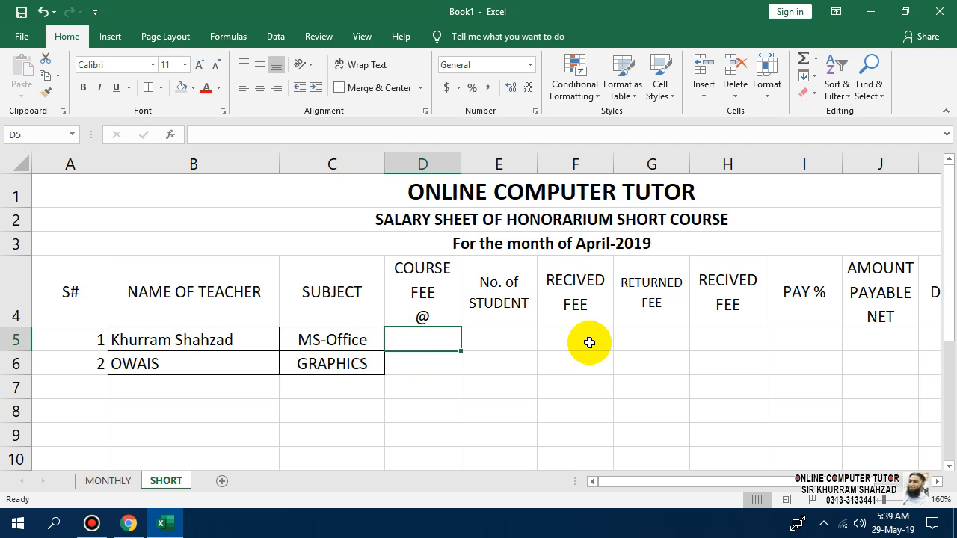
Enter course fees 2000 and 3000 in D5:D6 and students 5 and 10 in E5:E6.
text(2000)
key(Return)
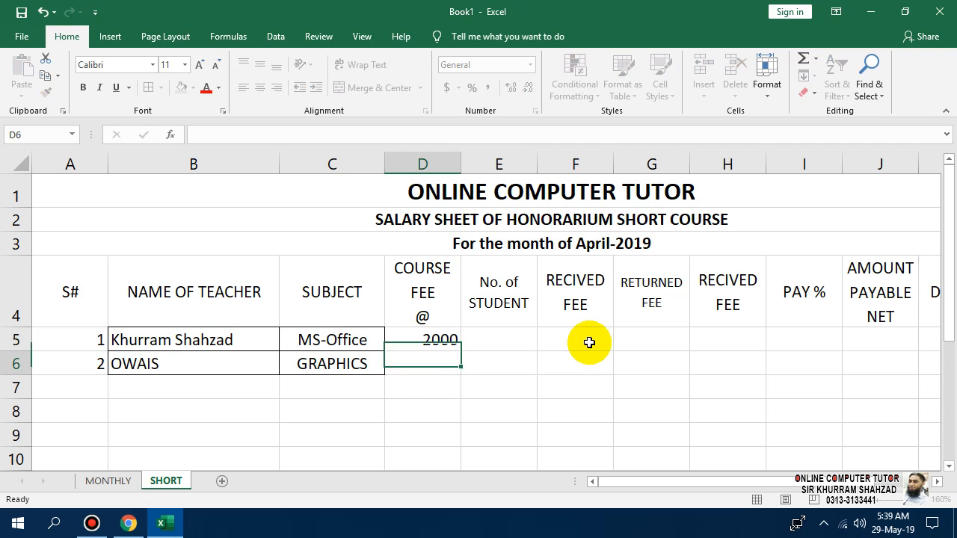
text(3000)
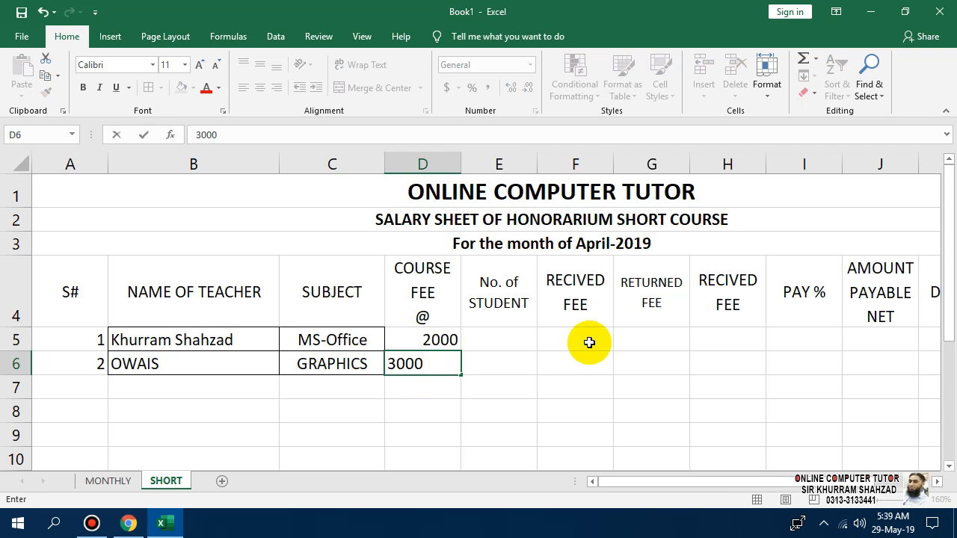
key(Right)
key(Up)
text(5)
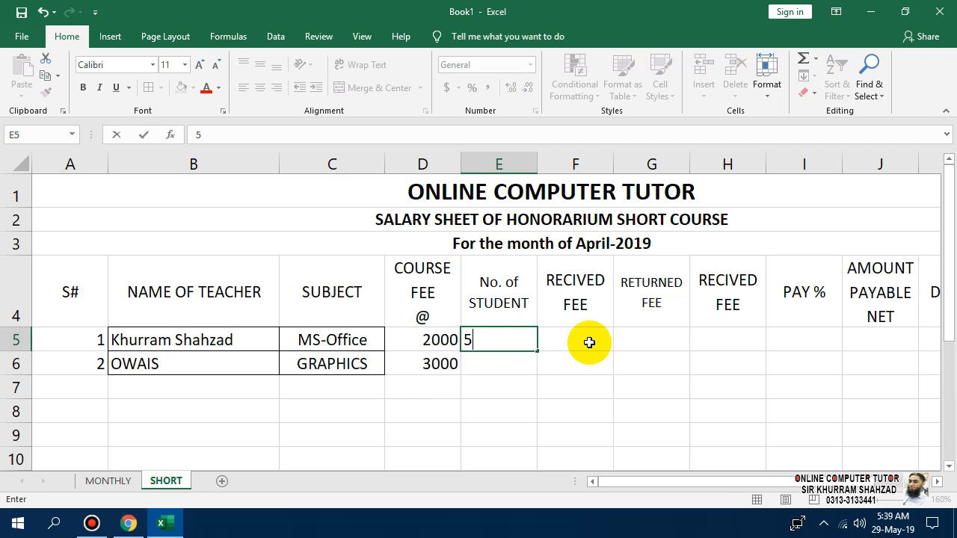
key(Return)
text(10)
key(Return)
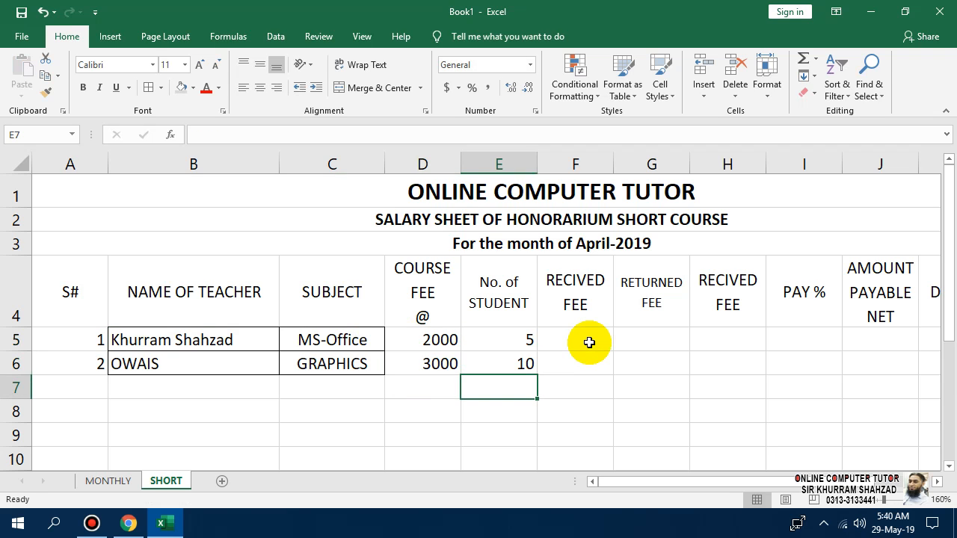
Enter =D5*E5 in F5 and fill it down to F6, giving 10000 and 30000.
key(Right)
key(Up)
key(Up)
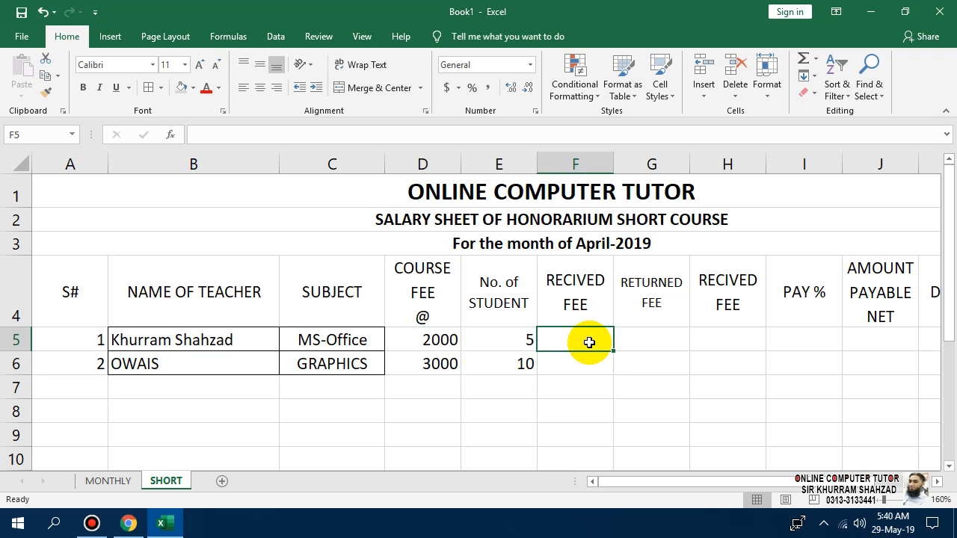
text(=)
key(Left)
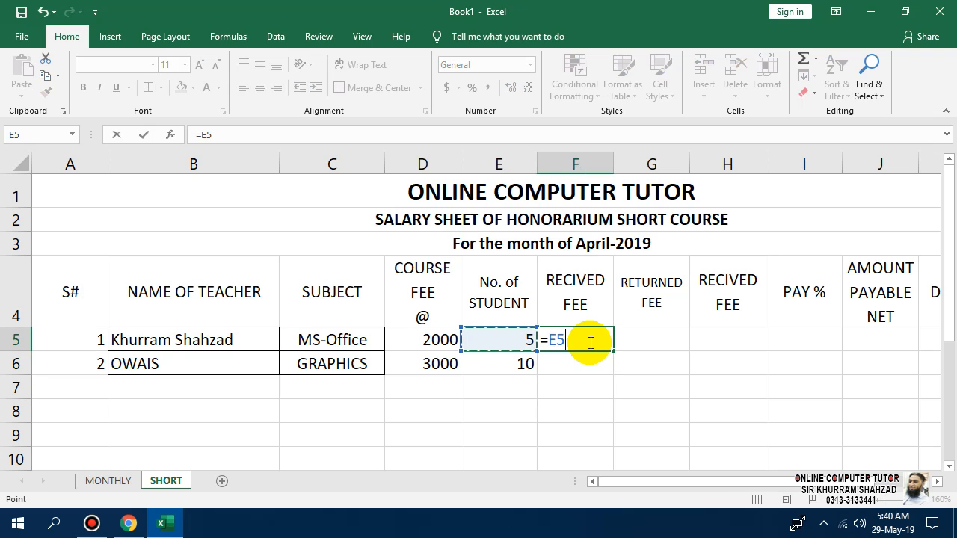
key(Left)
text(*)
key(Left)
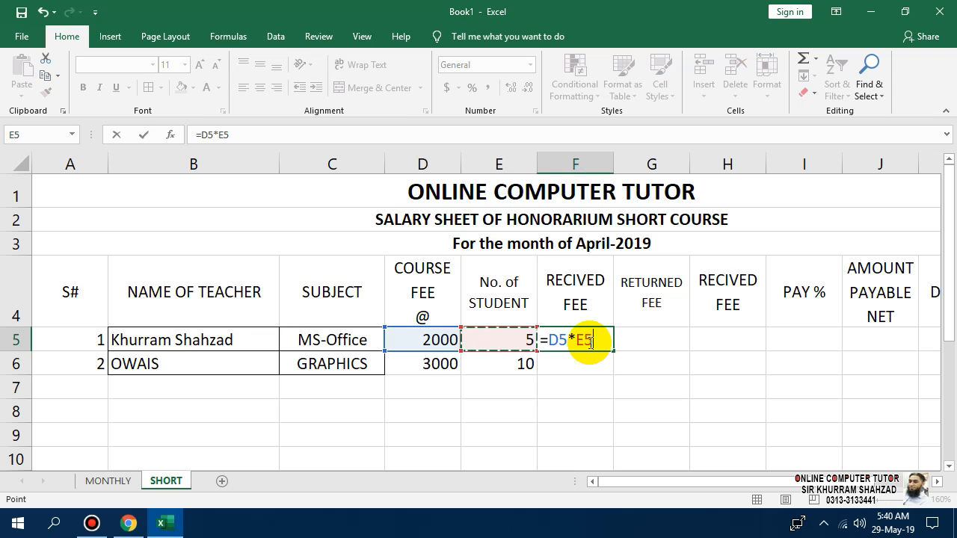
key(Return)
click(588, 341)
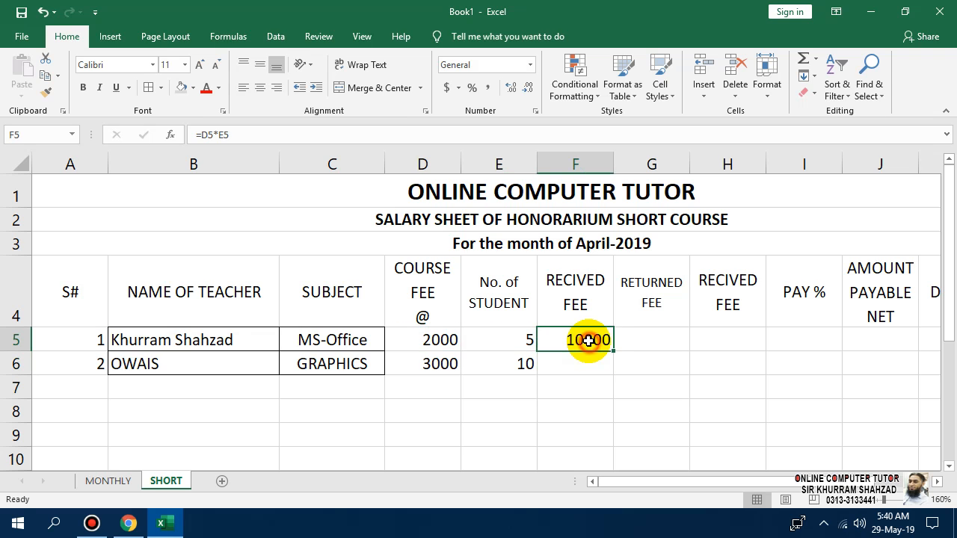
click(615, 353)
click(608, 347)
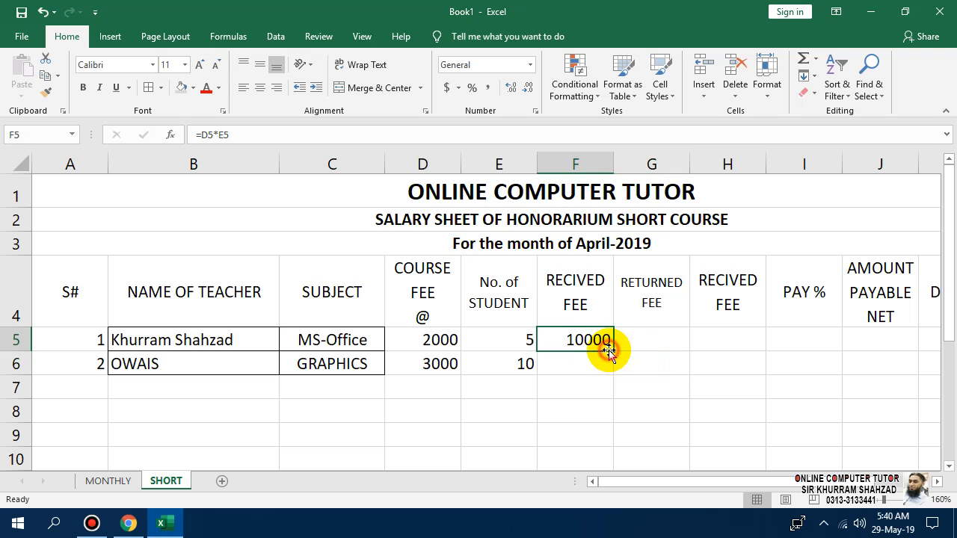
drag(612, 351, 611, 368)
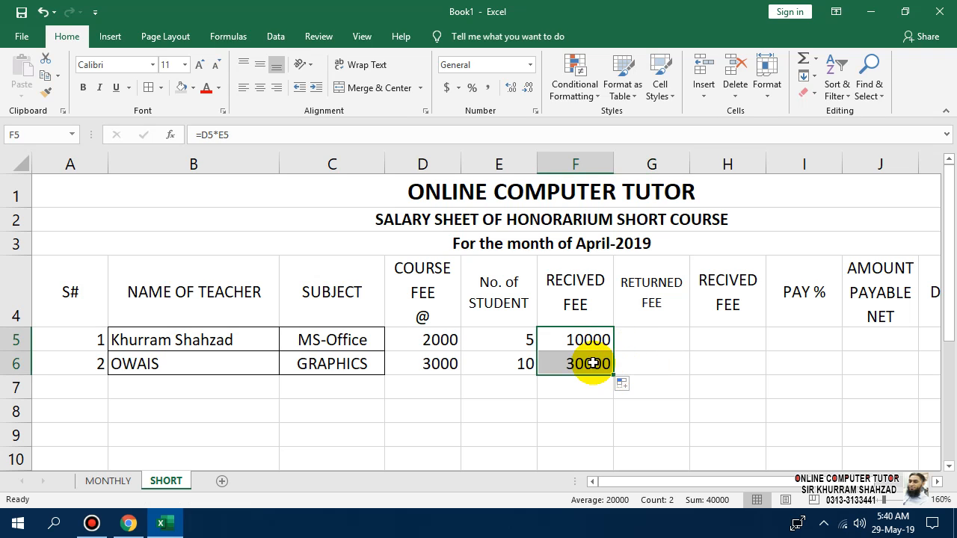
Enter a returned fee of 0 in G5 and G6.
click(658, 338)
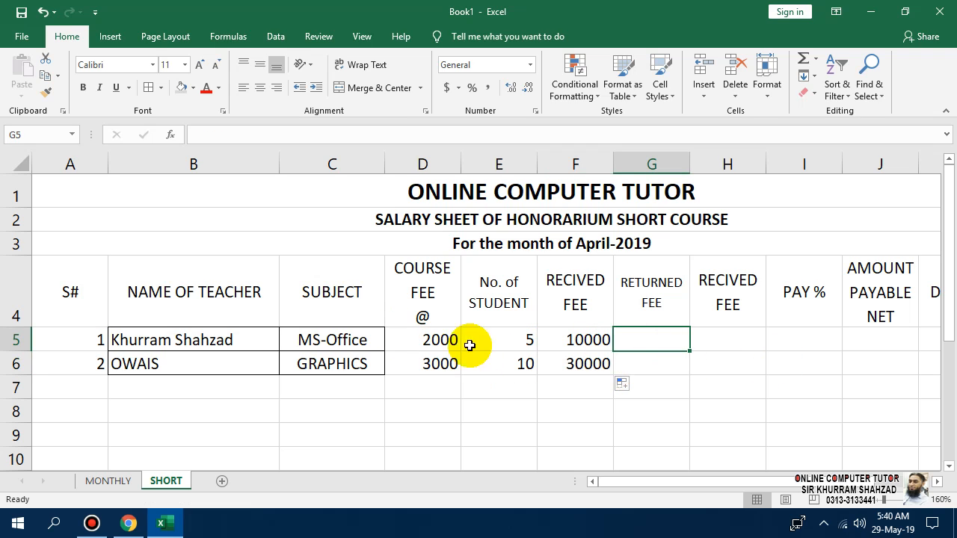
text(0)
key(Return)
text(0)
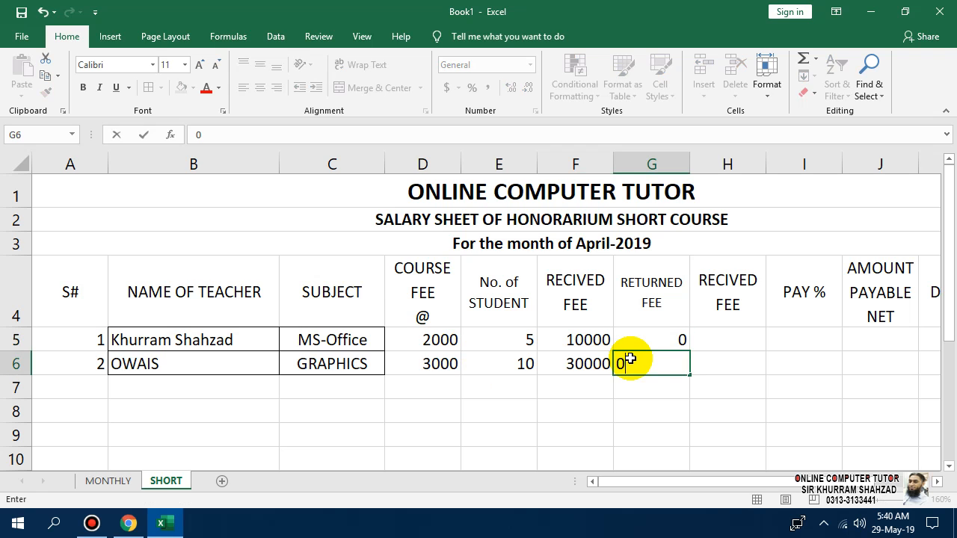
key(Return)
Apply All Borders to the data range D5:L6.
drag(403, 338, 782, 348)
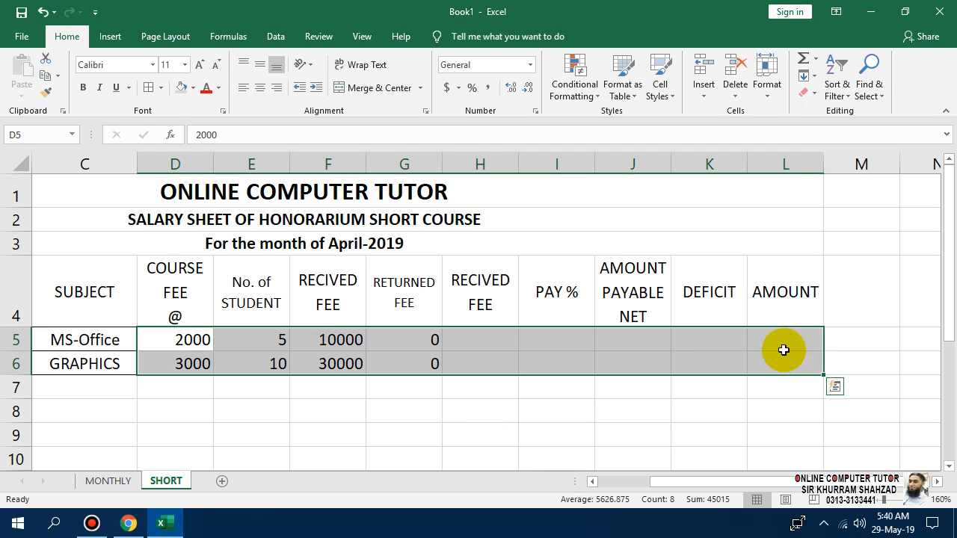
click(146, 88)
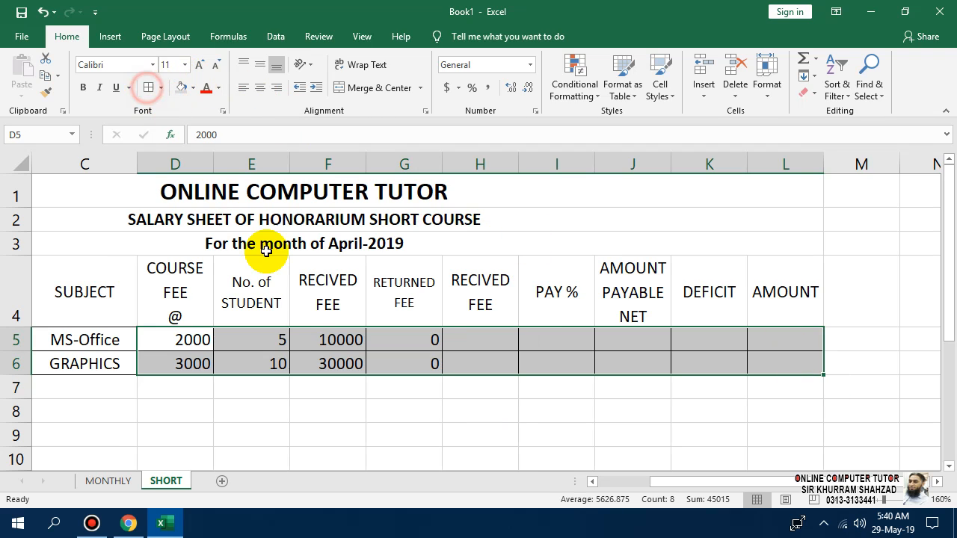
click(461, 341)
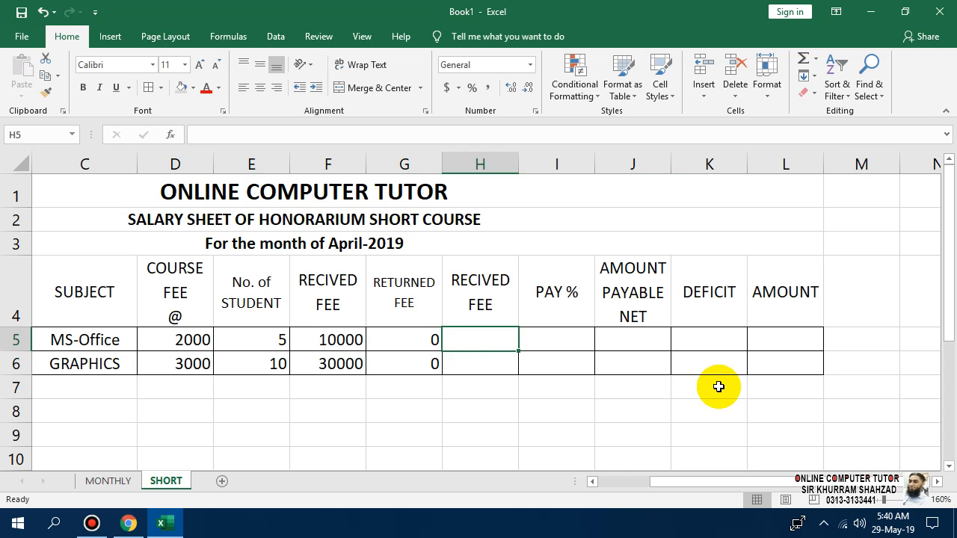
Enter =F5-G5 in H5 so it shows 10000.
key(Left)
key(Right)
text(=)
key(Left)
key(Left)
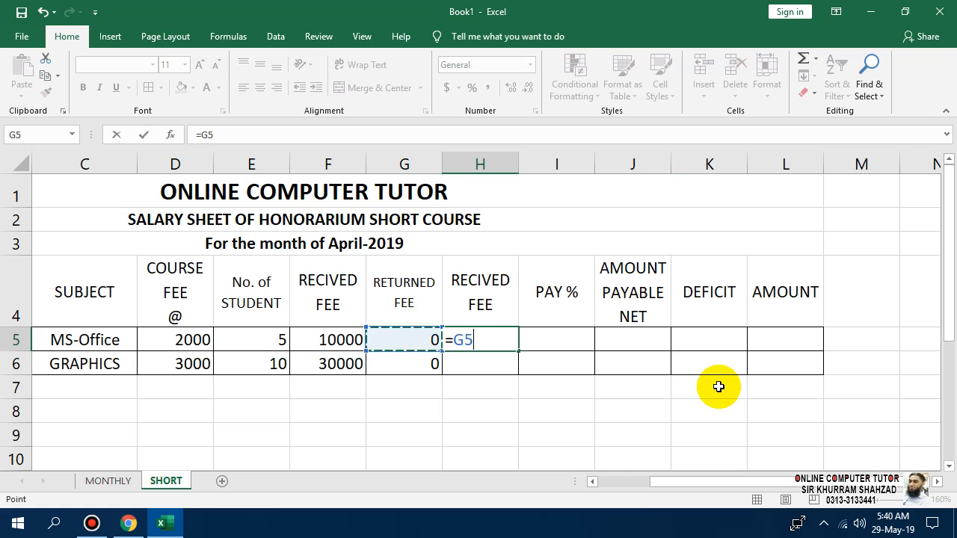
text(-)
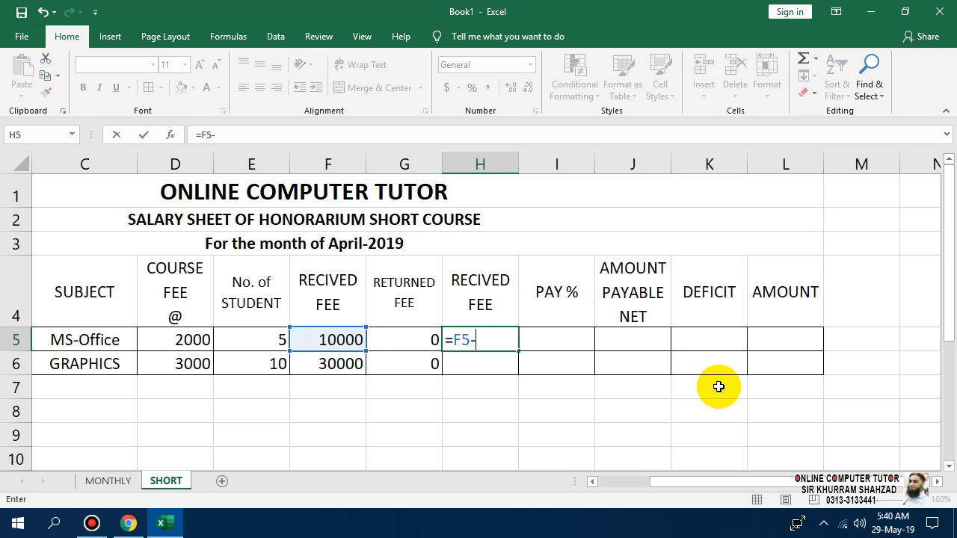
key(Left)
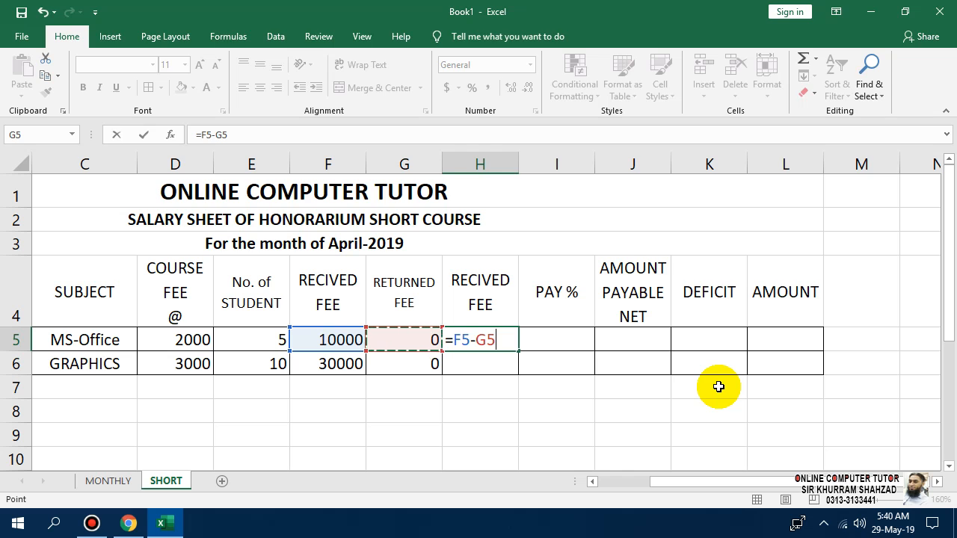
key(Return)
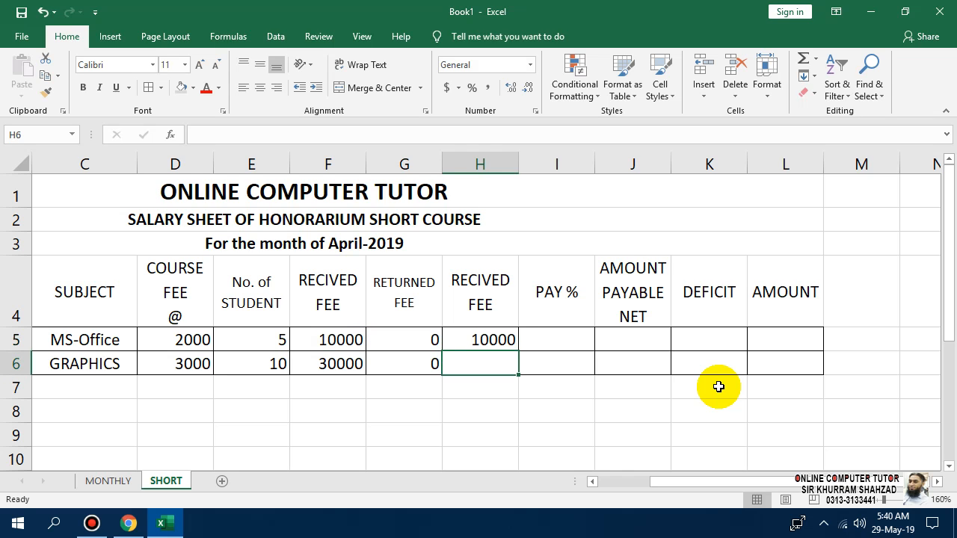
key(Up)
key(Up)
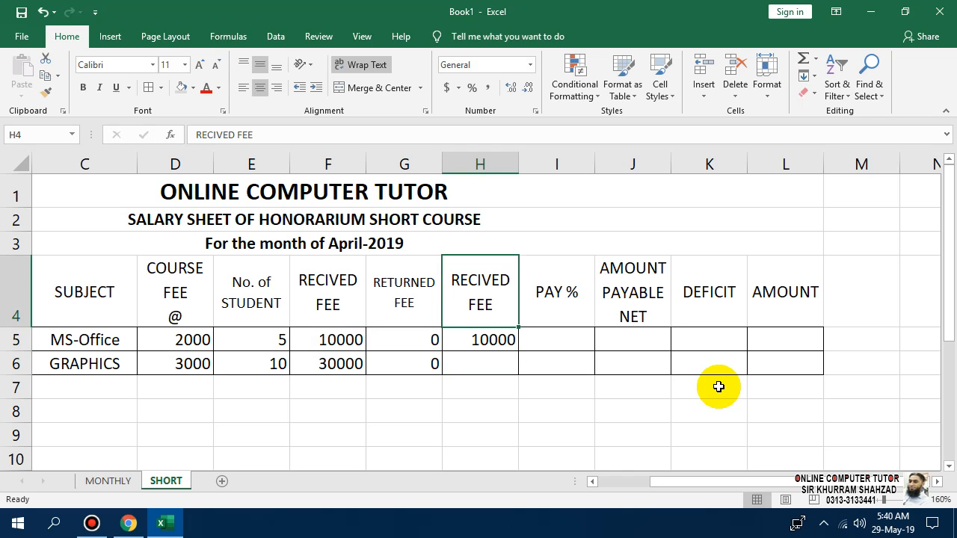
Rename H4 to RECIVED FEE AFTER RETURNED and shrink its font to 8 pt.
key(F2)
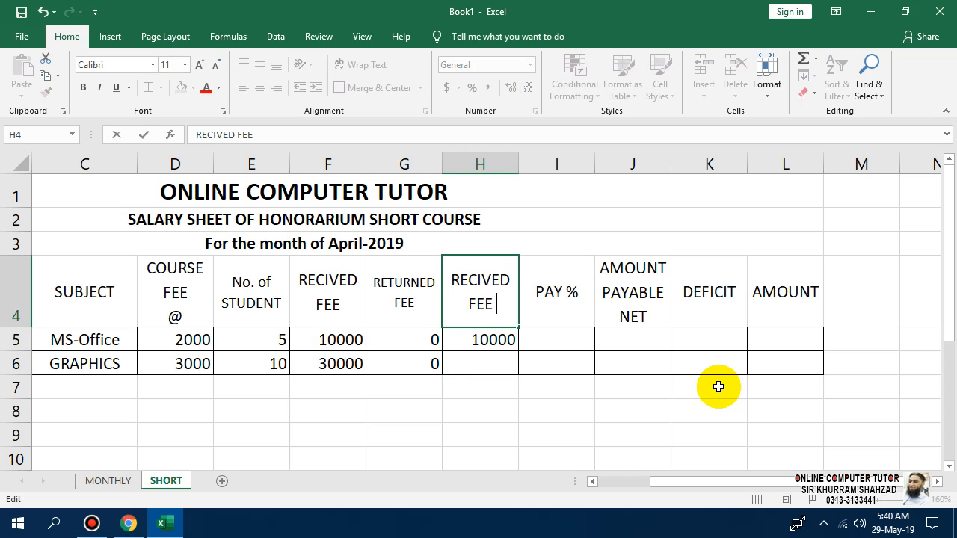
text(AFTER)
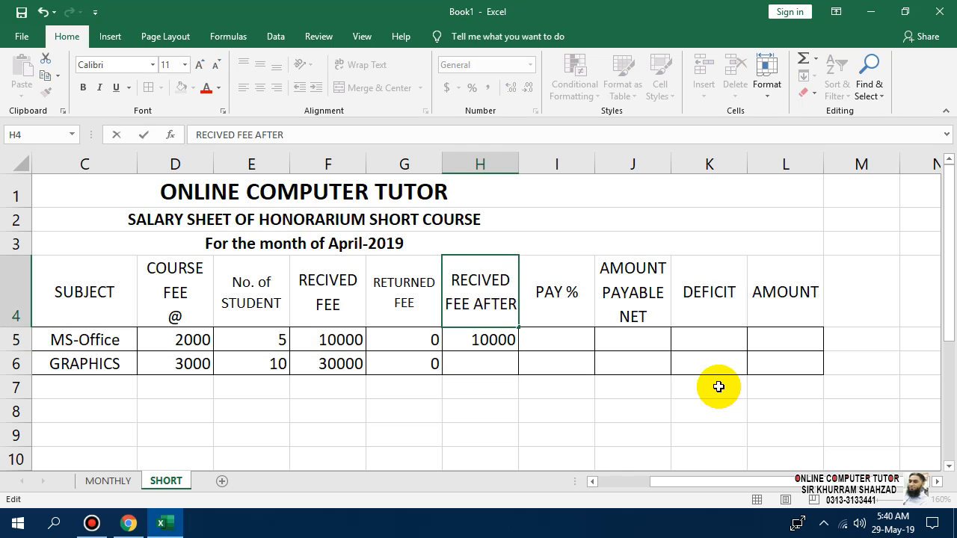
text( RETURNED)
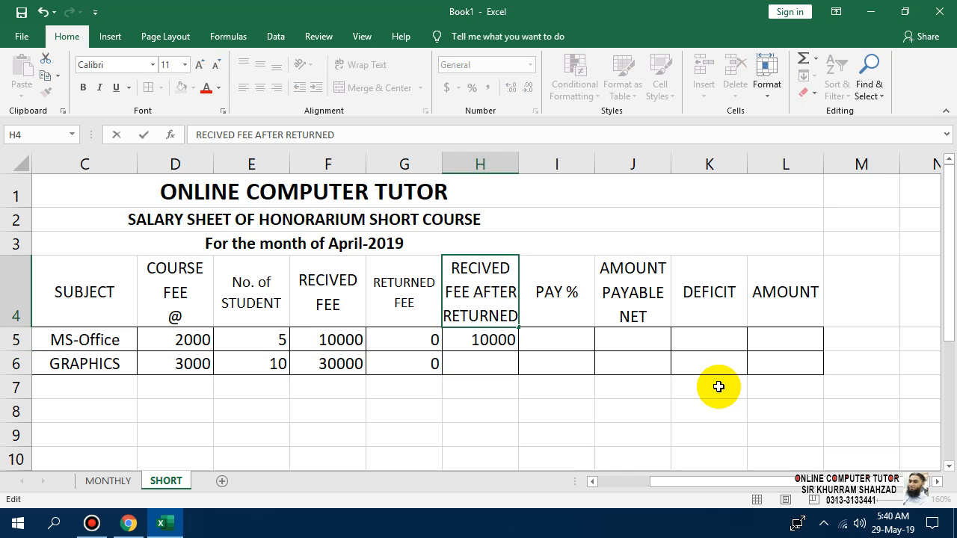
key(Return)
click(501, 326)
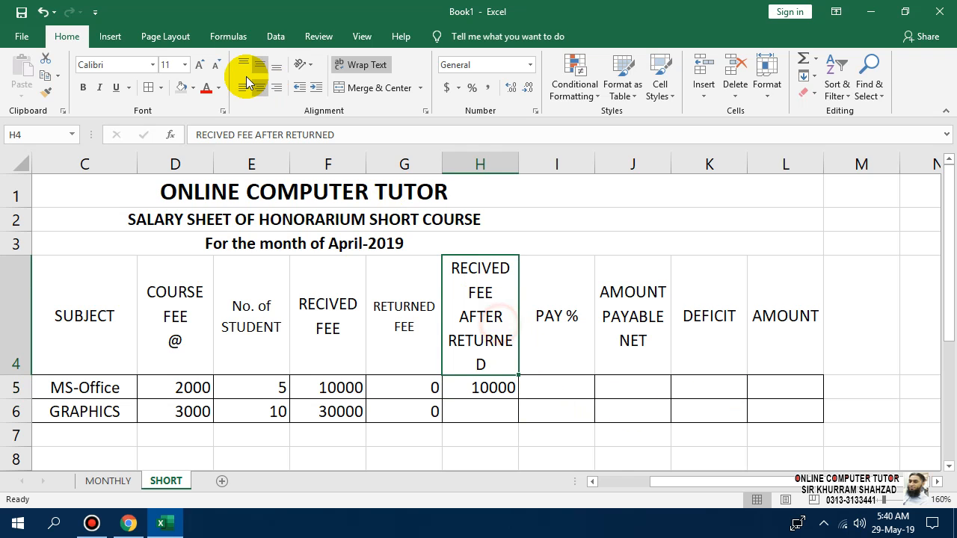
click(215, 66)
click(215, 66)
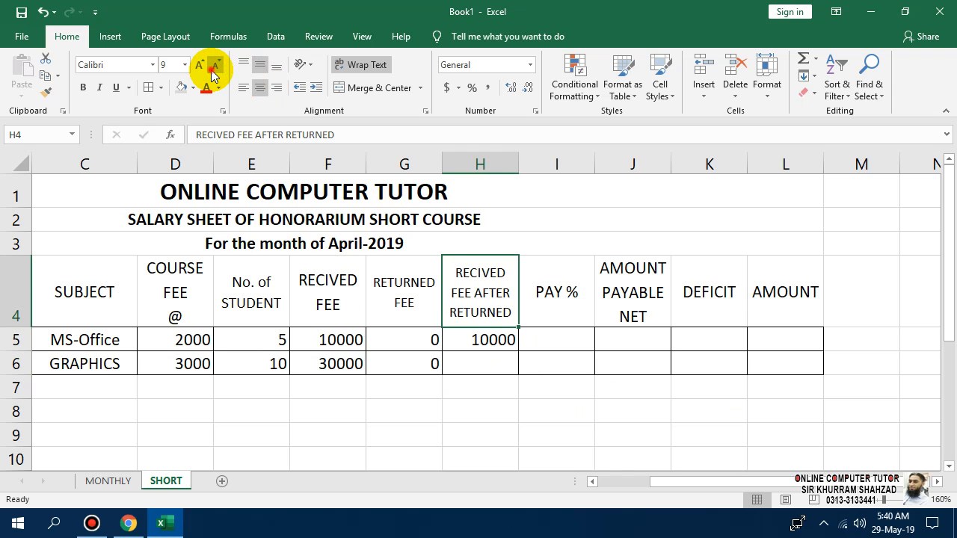
click(214, 65)
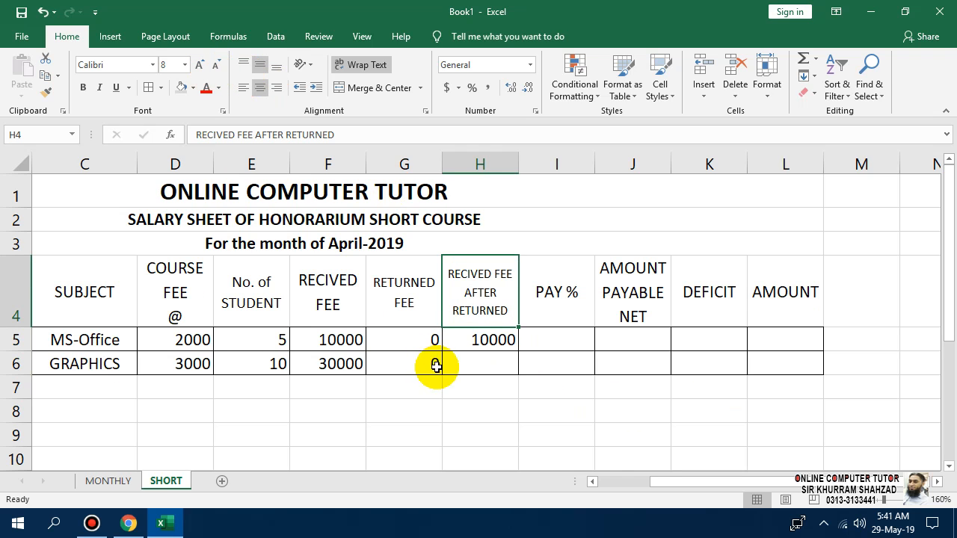
click(472, 402)
click(558, 341)
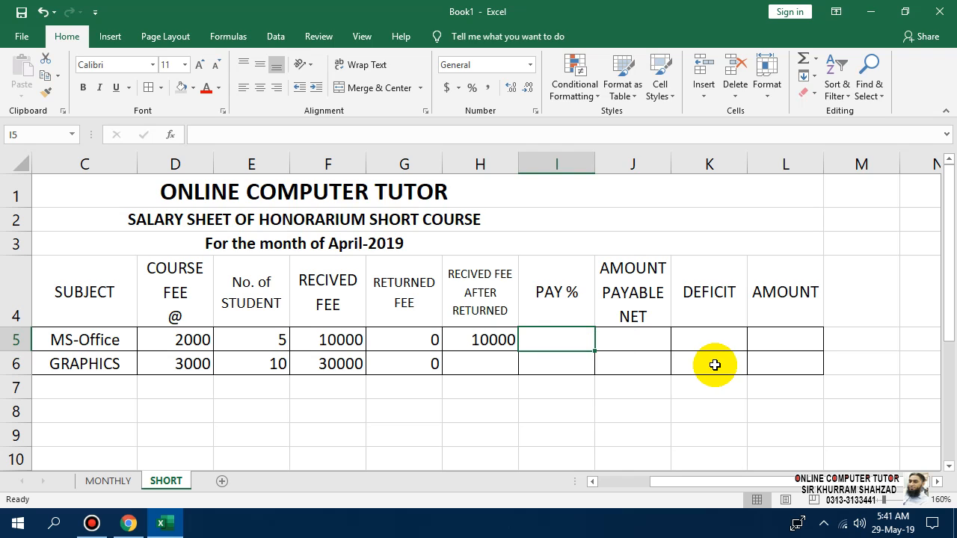
Enter a pay percentage of 40 in I5.
text(40)
key(Return)
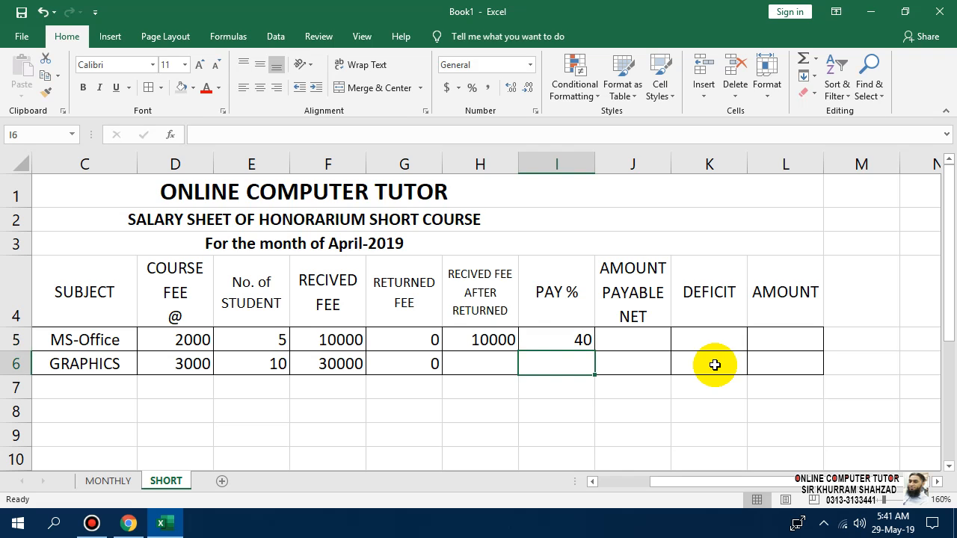
key(Up)
key(Right)
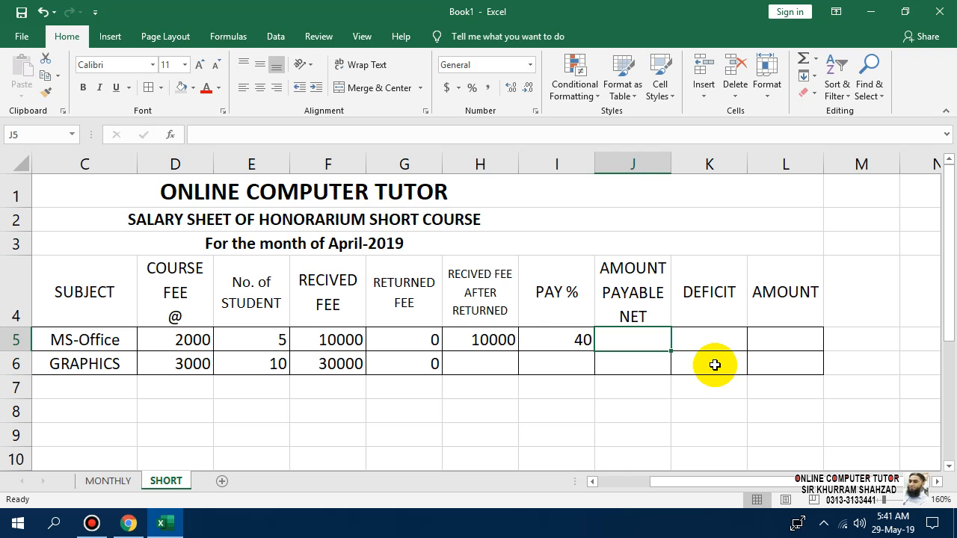
Enter =H5*I5/100 in J5 to get the 4000 net payable.
text(=)
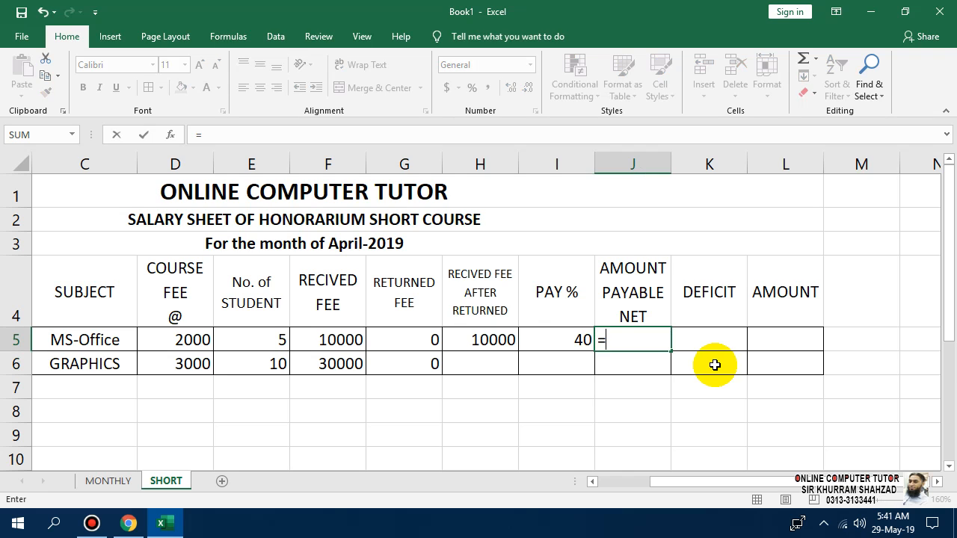
key(Left)
key(Left)
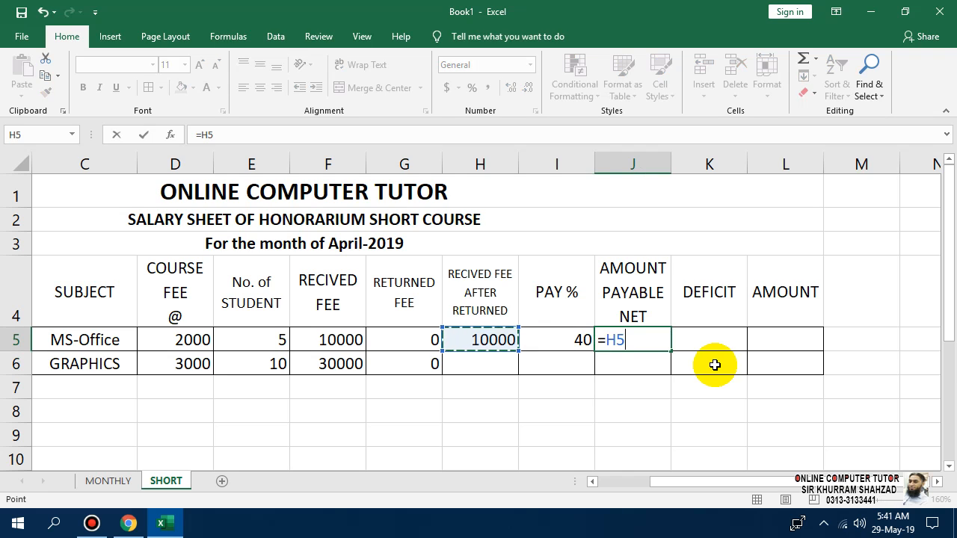
text(*)
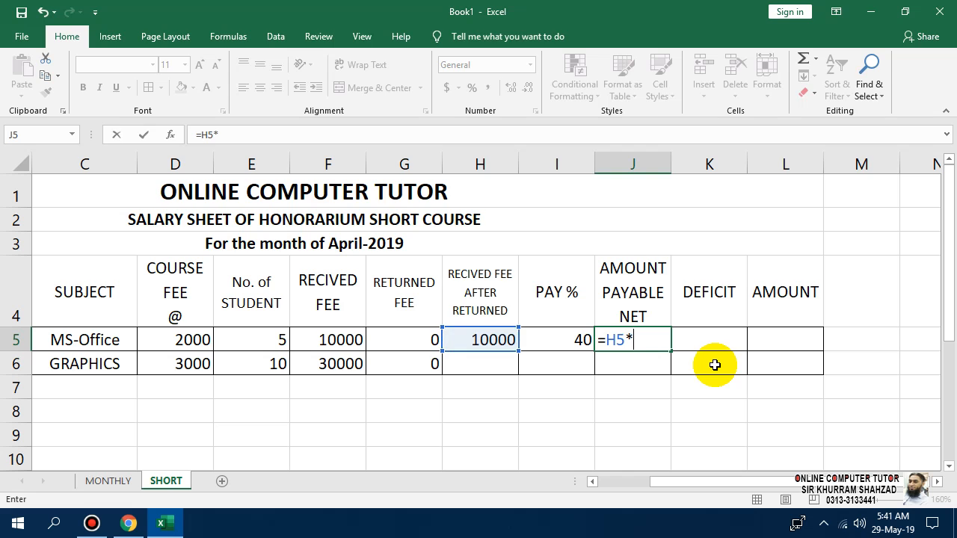
key(Left)
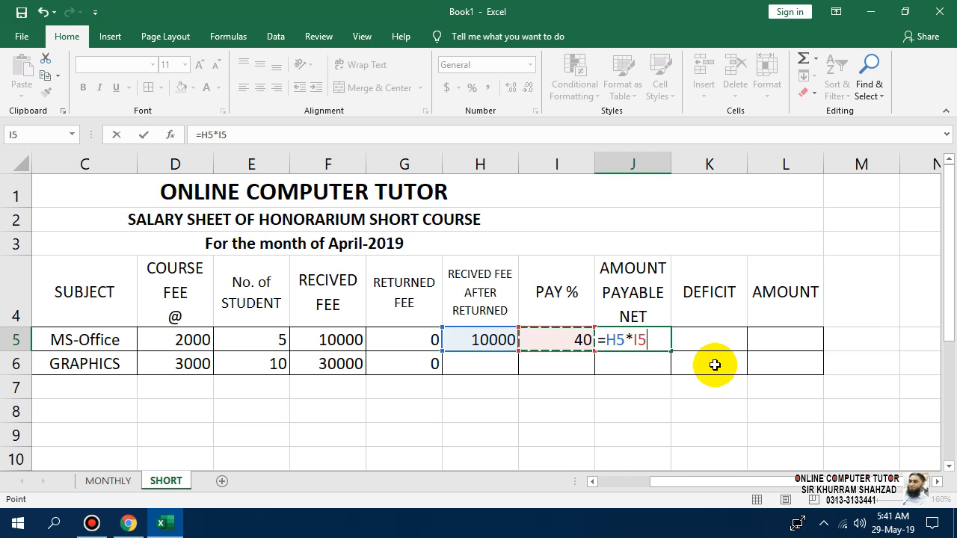
text(/100)
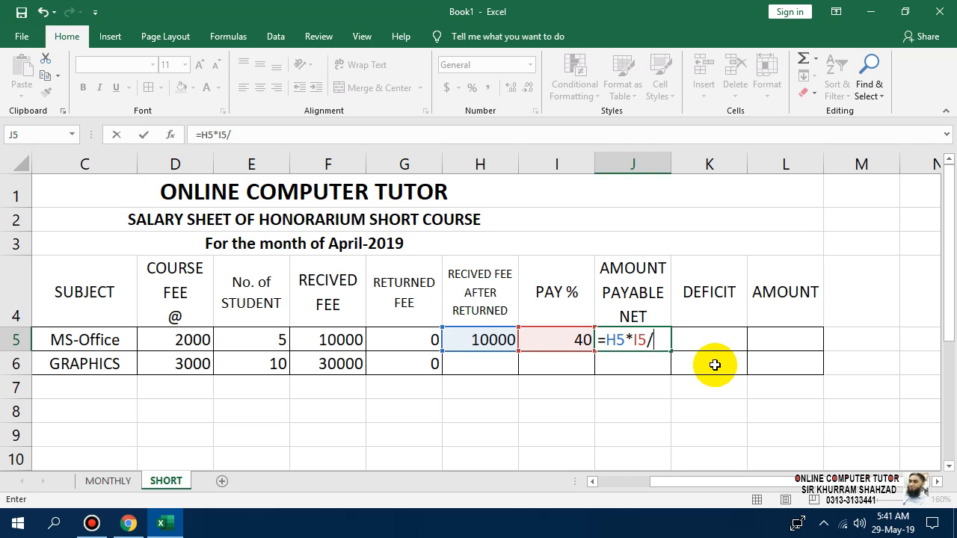
key(Return)
key(Up)
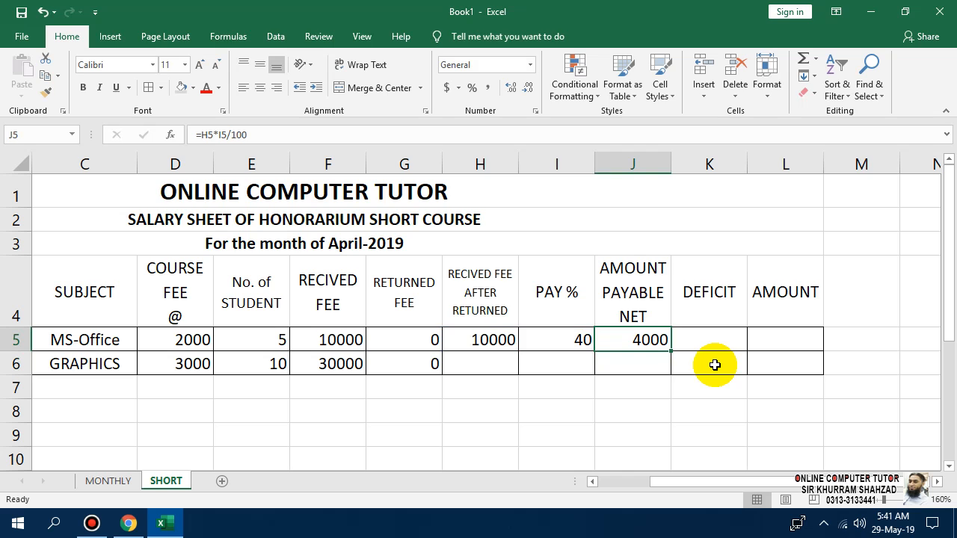
Enter =H5-J5 in K5 to show the 6000 deficit.
text(=)
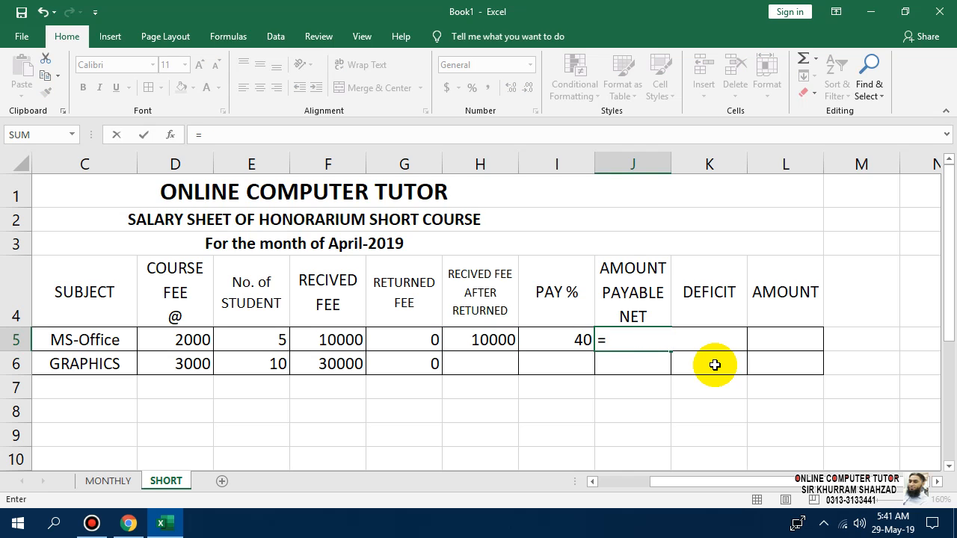
key(Escape)
key(Right)
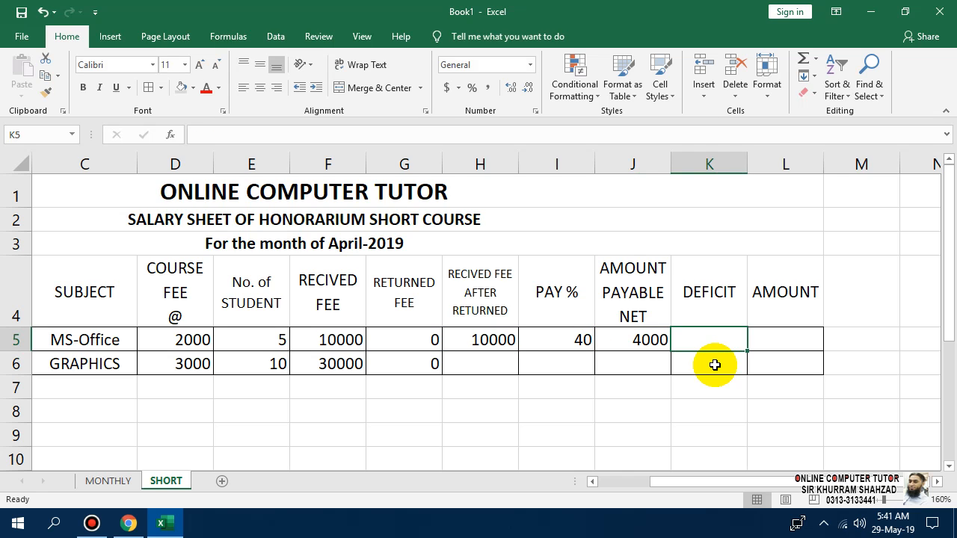
text(=)
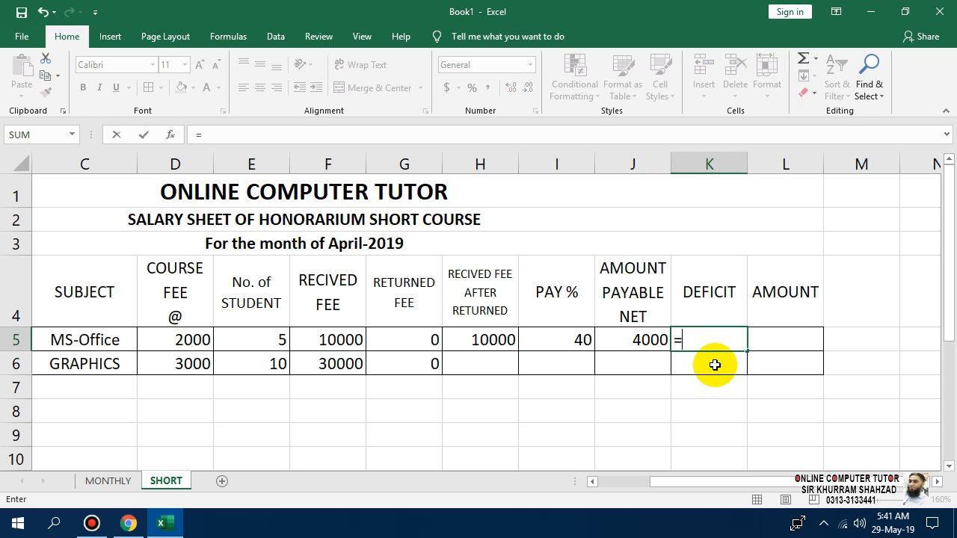
key(Left)
key(Left)
key(Left)
key(Left)
key(Right)
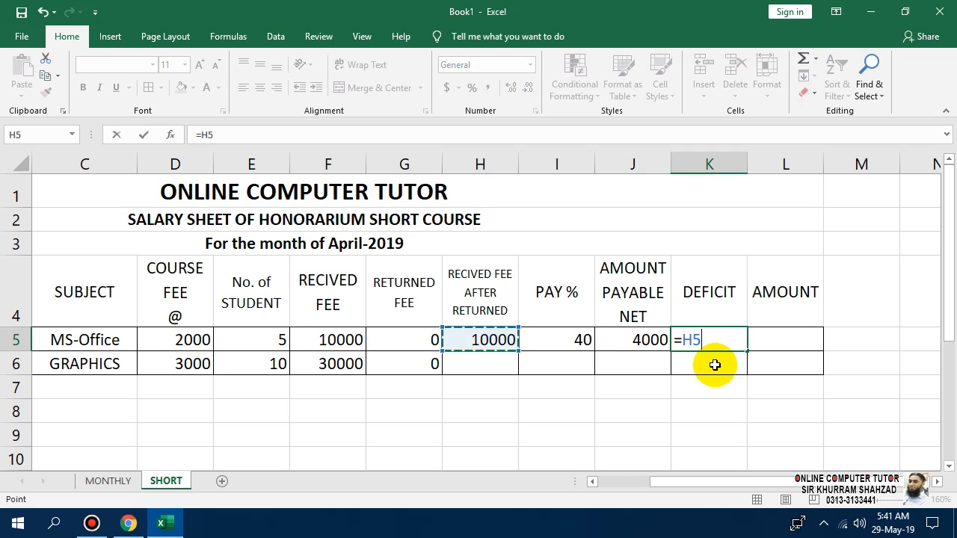
text(-)
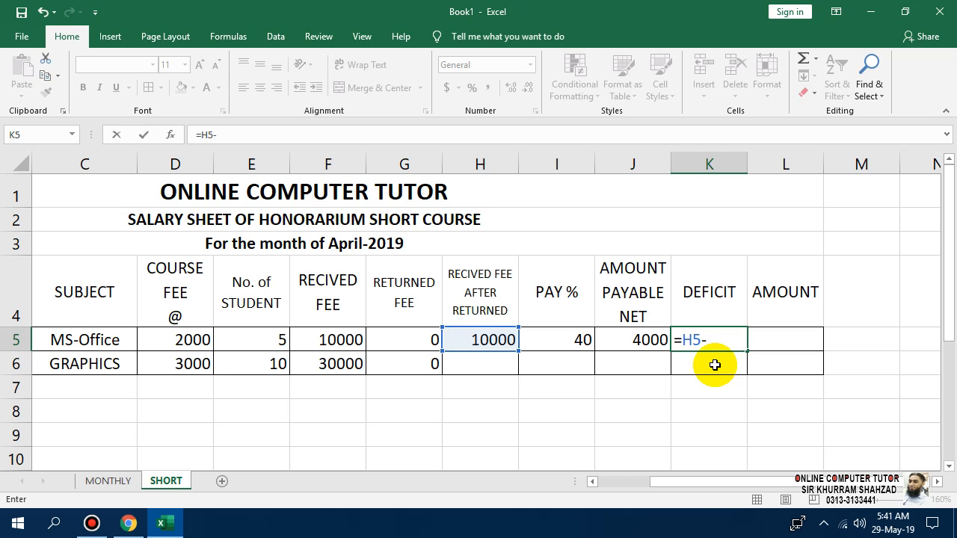
key(Left)
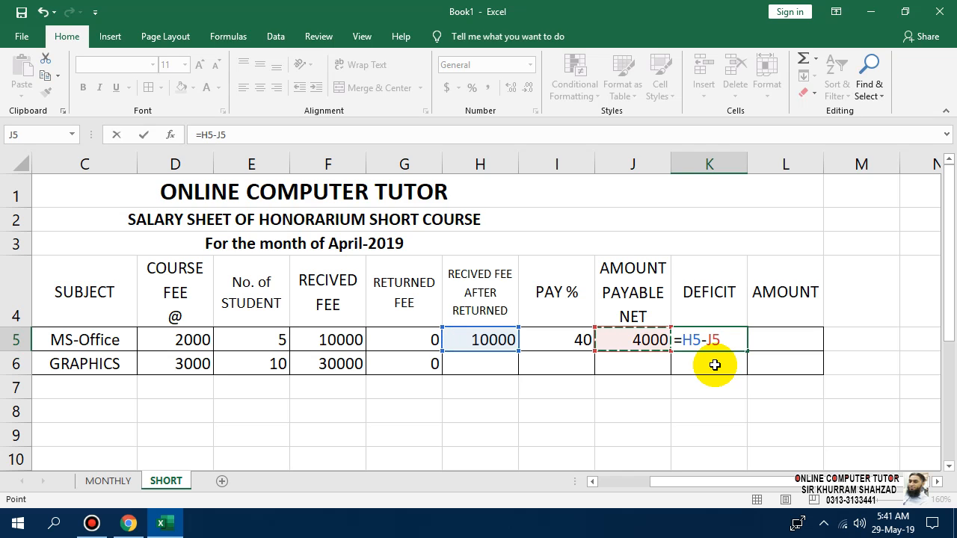
key(Return)
key(Up)
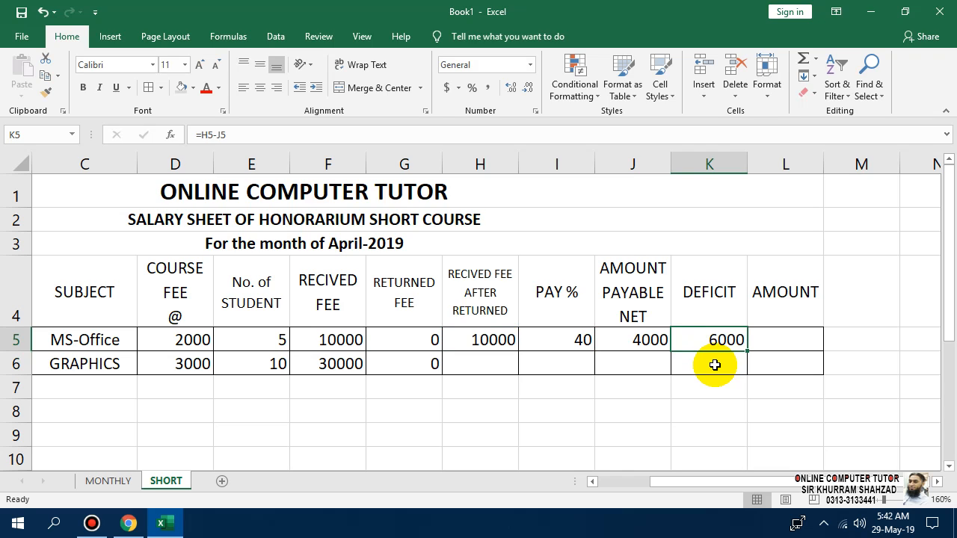
Fill the H5:K5 formulas down to row 6 (30000, 41, 12300, 17700) and merge AMOUNT cells L5:L6.
click(487, 342)
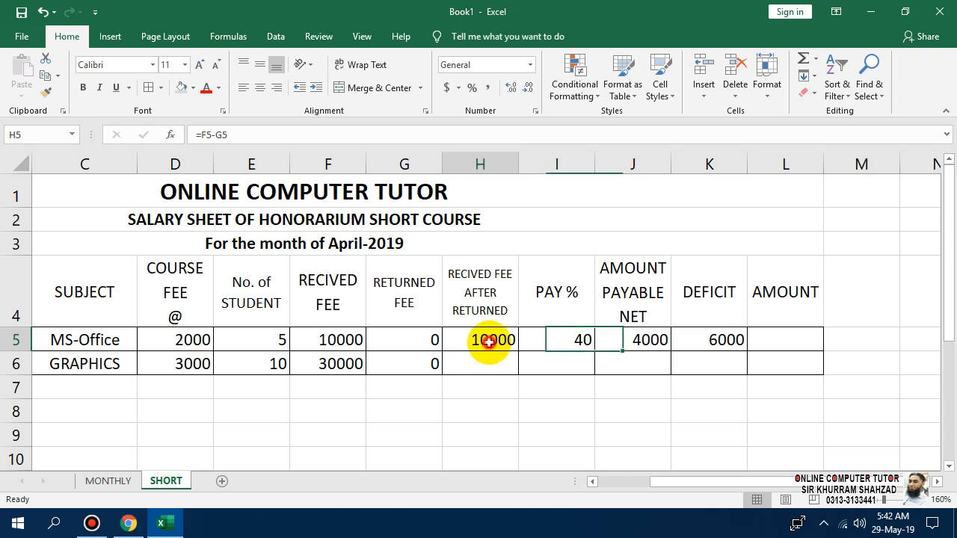
drag(490, 341, 774, 367)
click(793, 444)
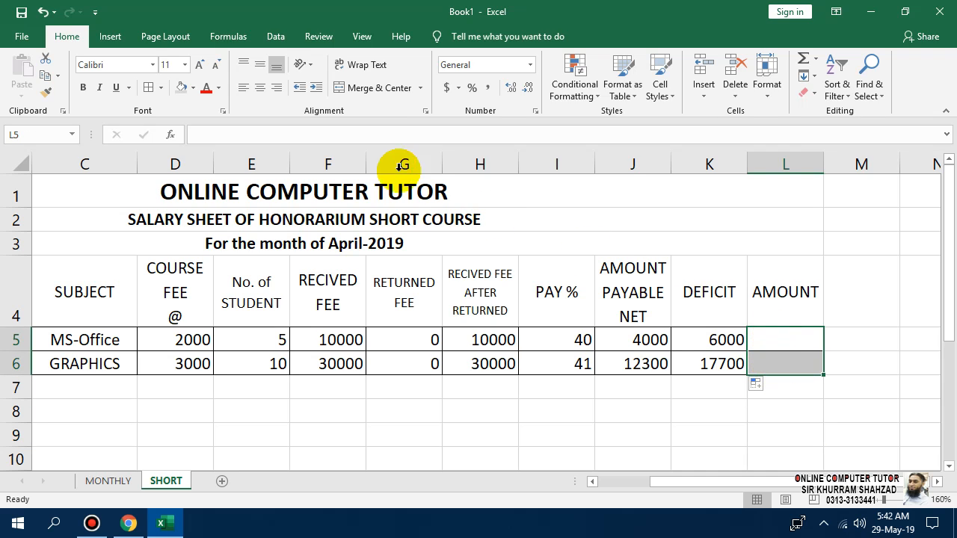
click(375, 95)
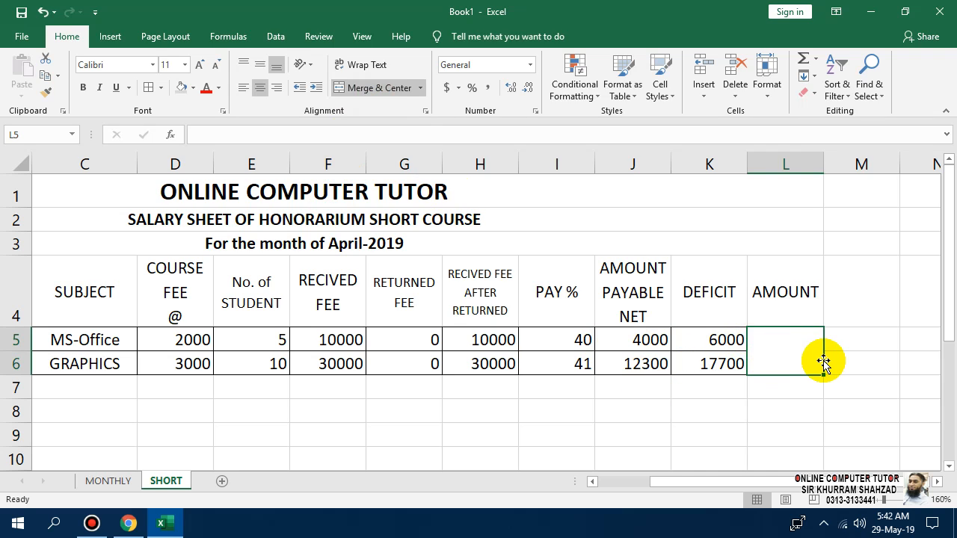
Enter =sum(J5:J6) in the merged AMOUNT cell so it shows 16300.
text(s)
key(BackSpace)
text(=)
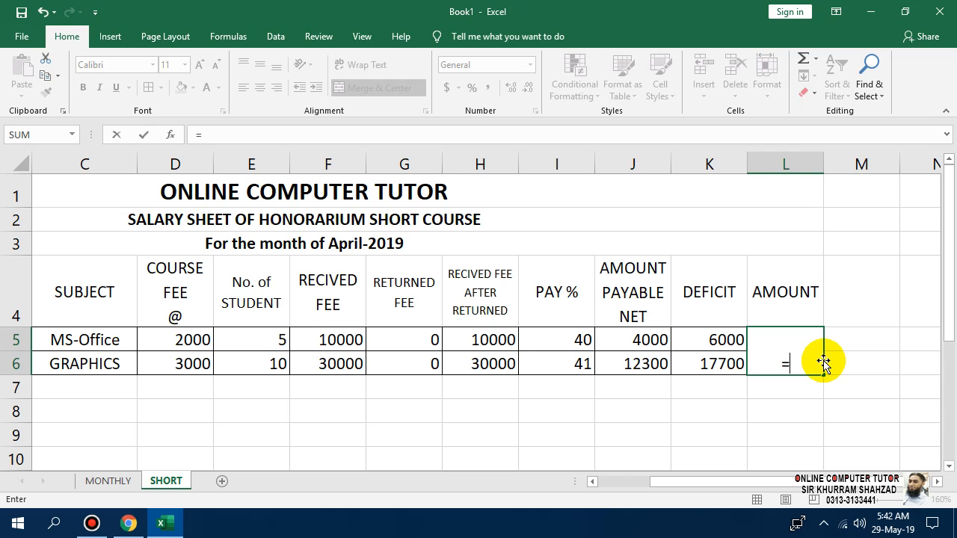
text(sum()
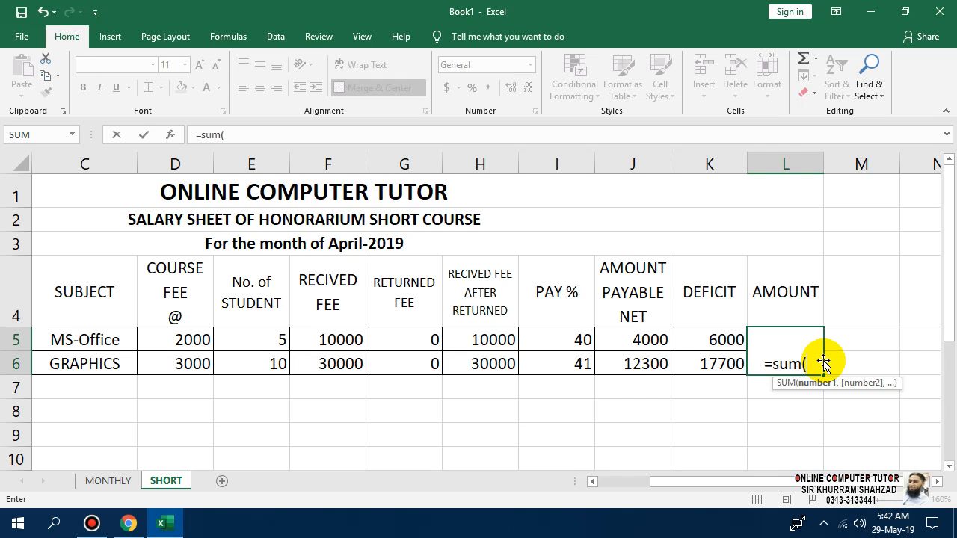
drag(650, 341, 659, 360)
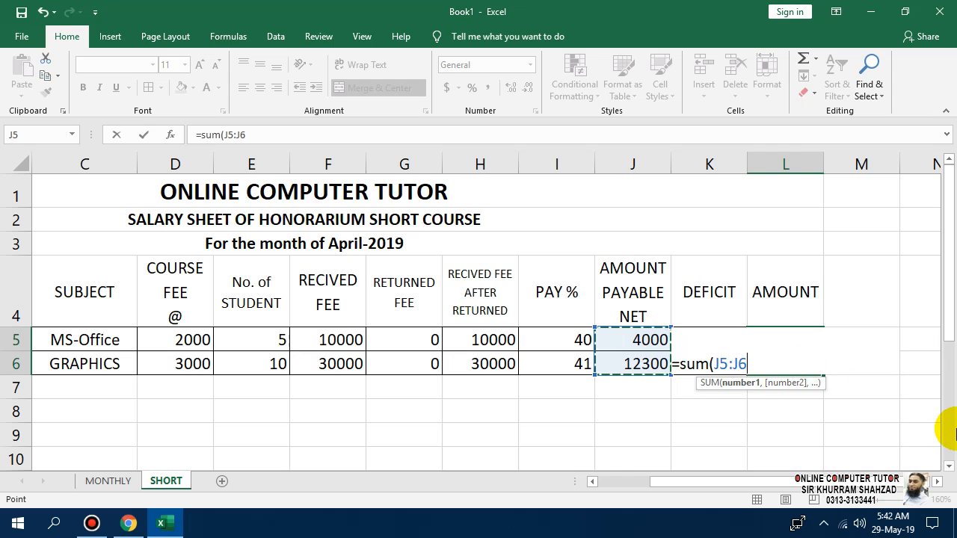
text())
key(Return)
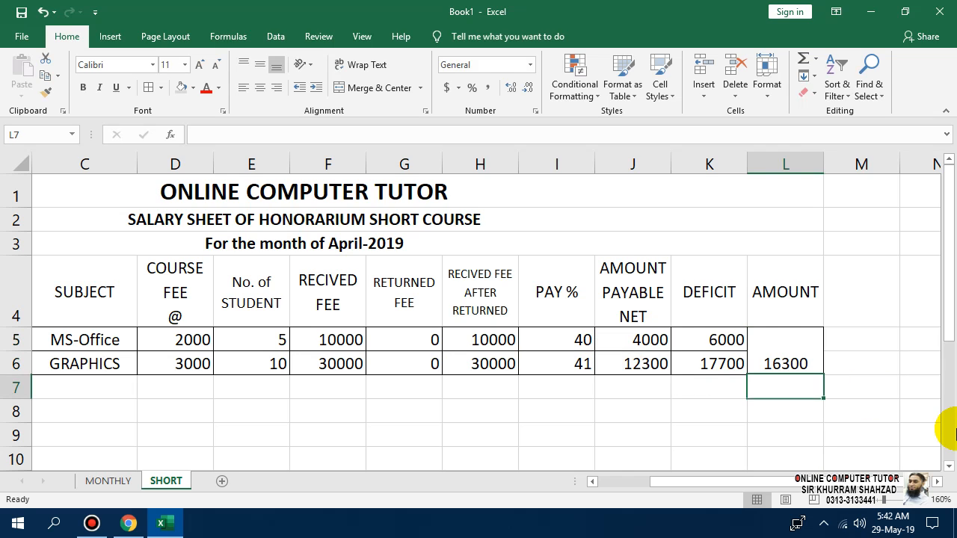
Vertically centre the 16300 total in the merged cell L5:L6.
click(809, 357)
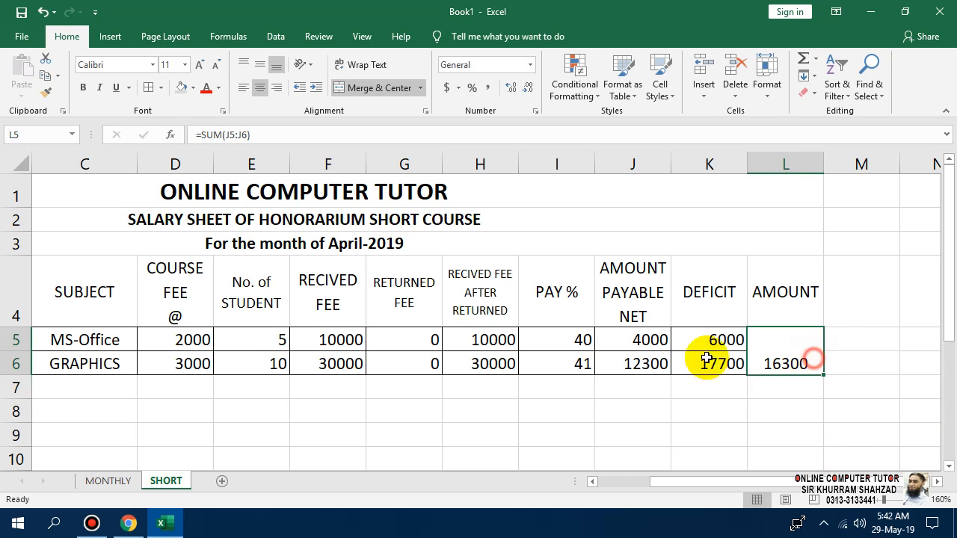
click(259, 65)
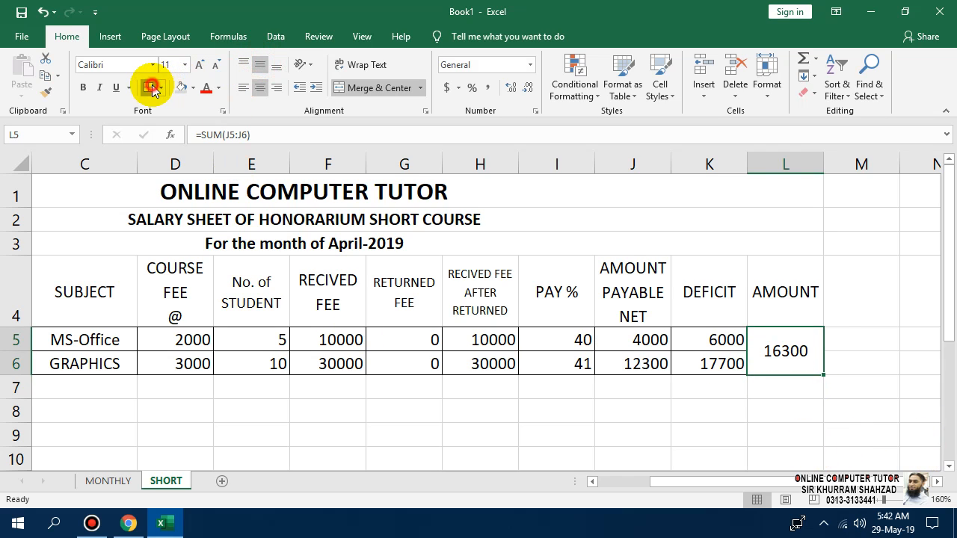
click(759, 411)
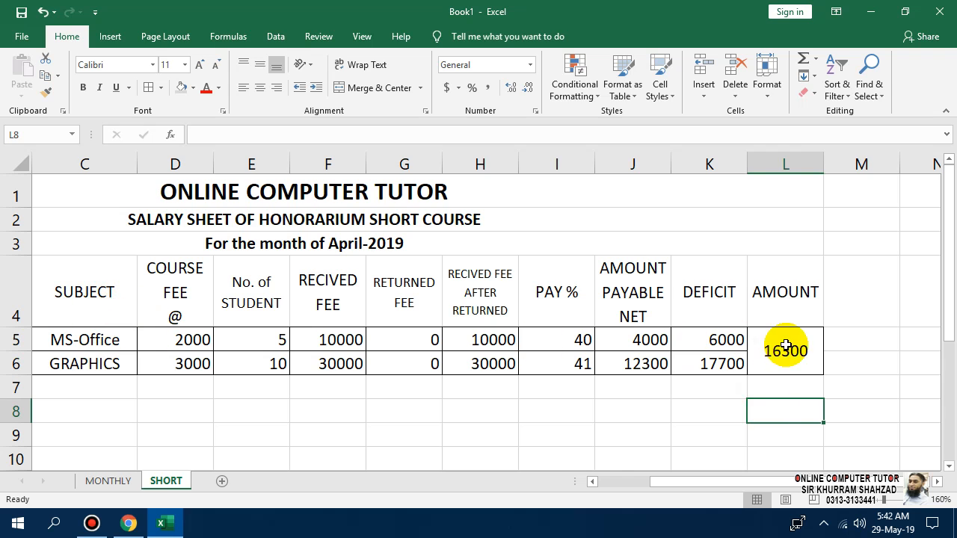
Select the net payable, deficit and total figures in J5:L6.
drag(786, 347, 186, 340)
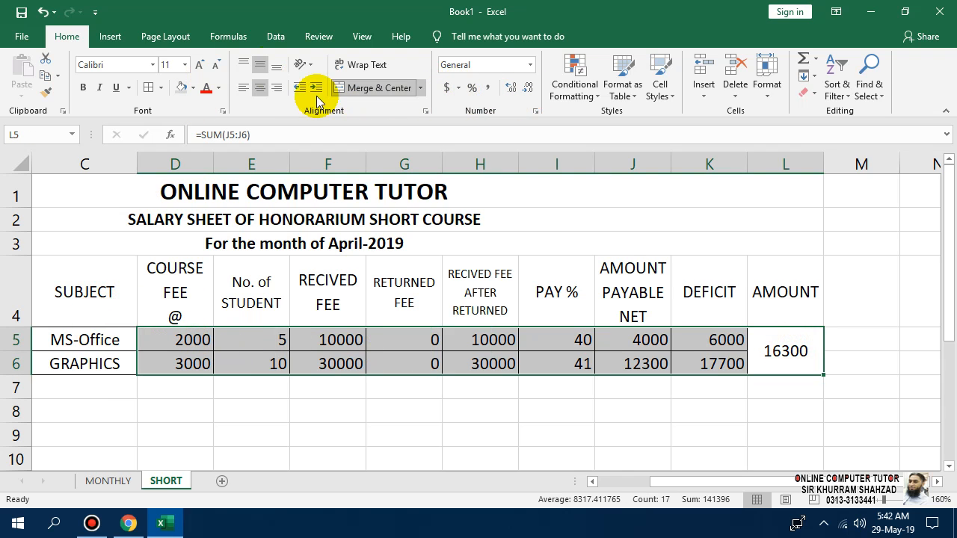
click(680, 404)
drag(770, 350, 638, 363)
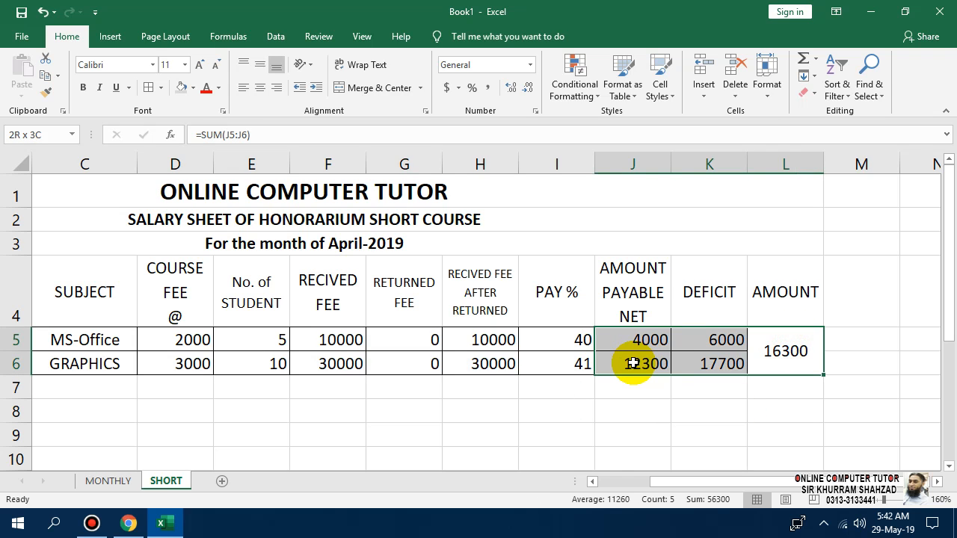
Give J5:L6, F5:H6 and D5:D6 thousands separators without decimals, zero returns as dashes.
click(490, 88)
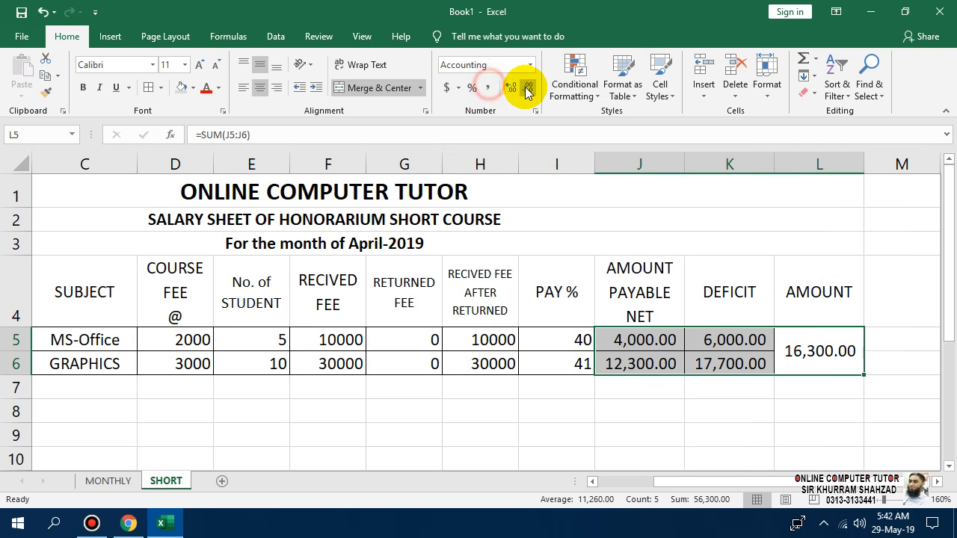
click(528, 87)
click(528, 88)
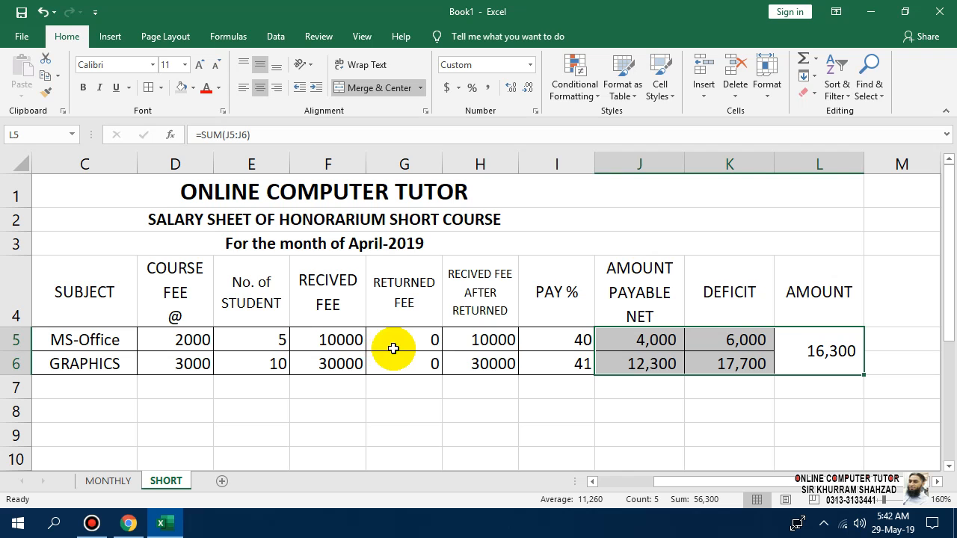
drag(485, 342, 320, 370)
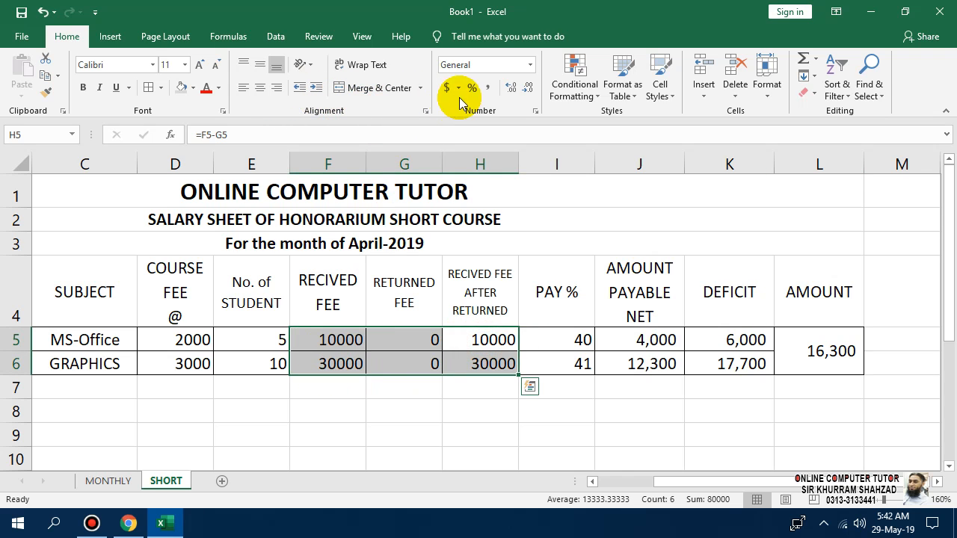
click(489, 88)
click(528, 87)
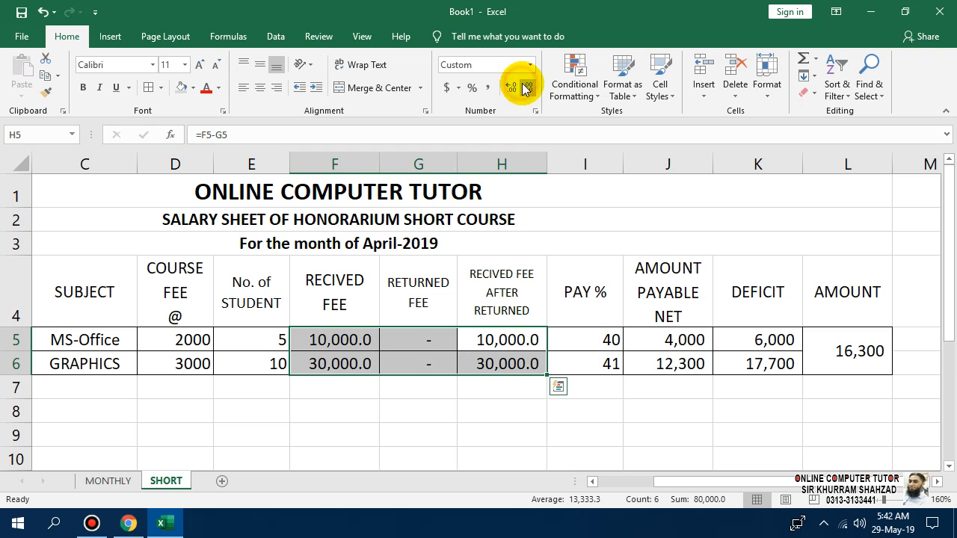
drag(194, 338, 194, 363)
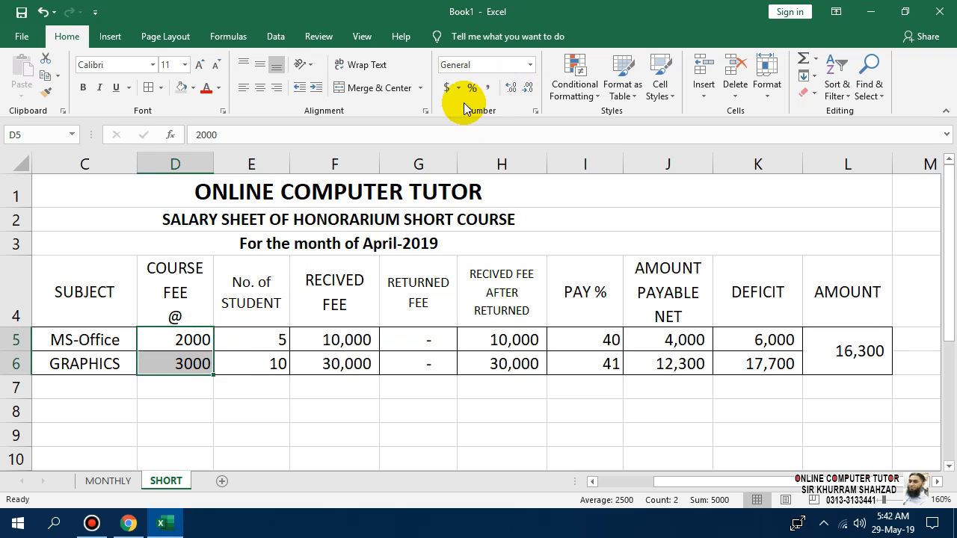
click(488, 89)
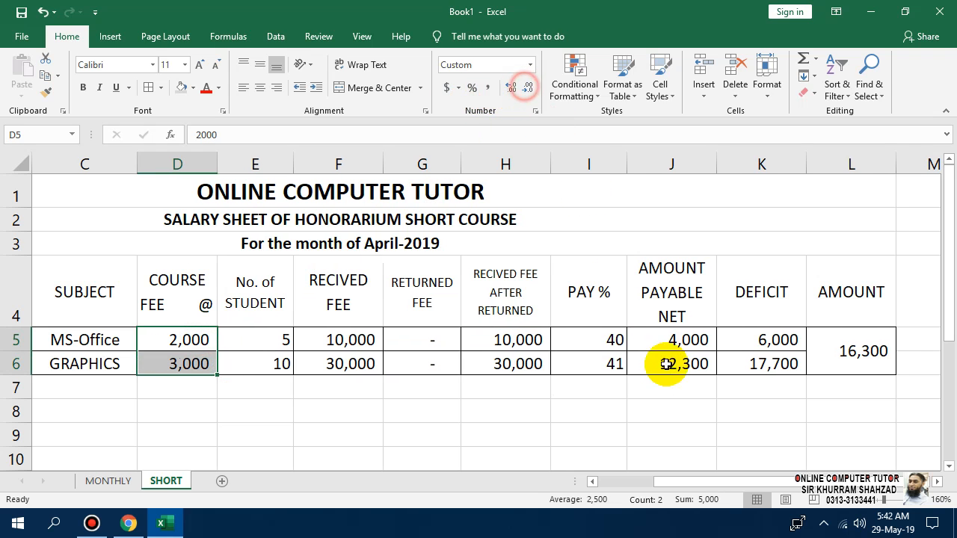
click(668, 390)
drag(830, 277, 10, 356)
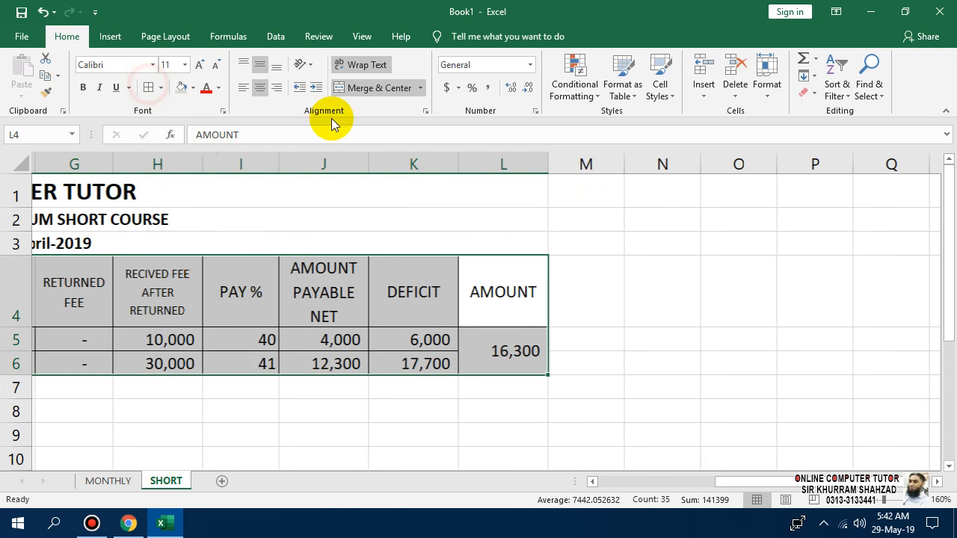
Make header row A4:L4 bold with a grey fill.
click(336, 340)
drag(478, 295, 2, 301)
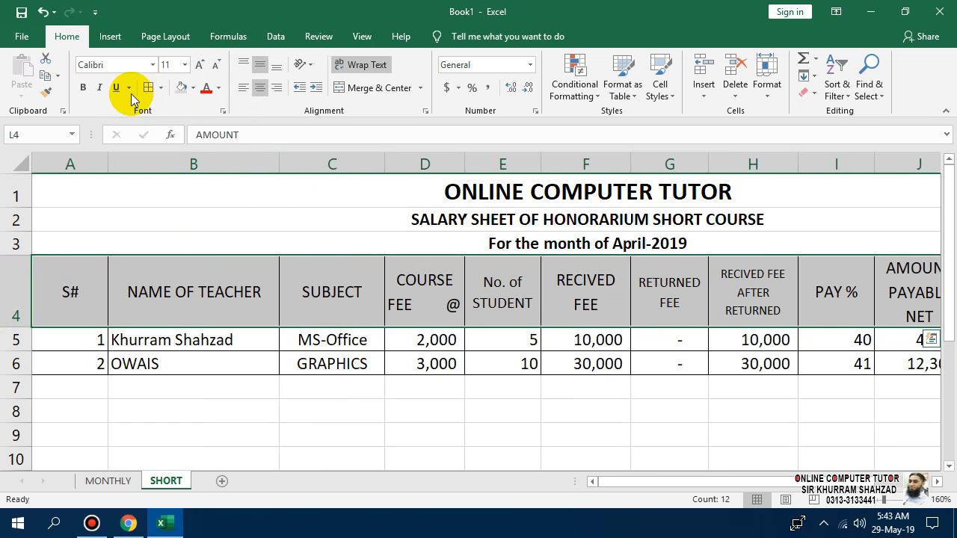
click(83, 87)
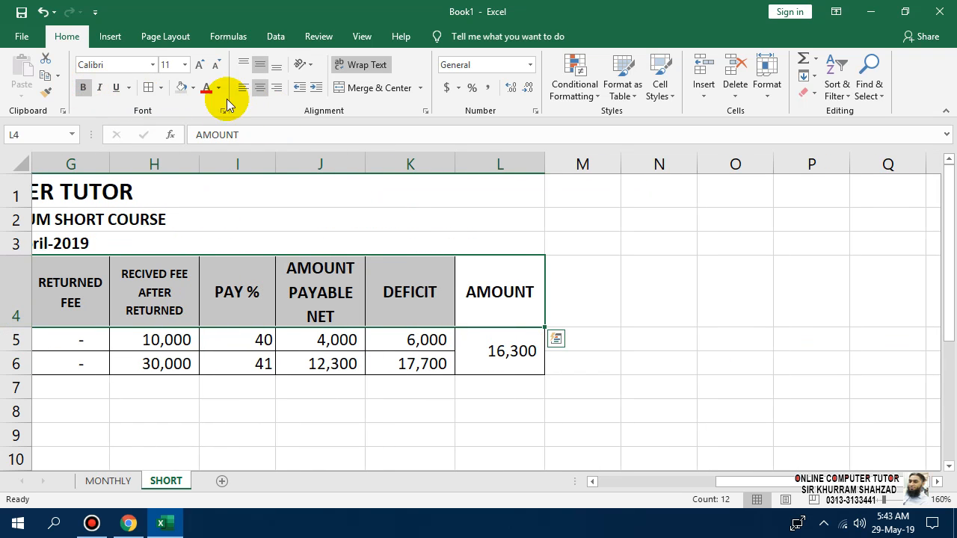
click(182, 88)
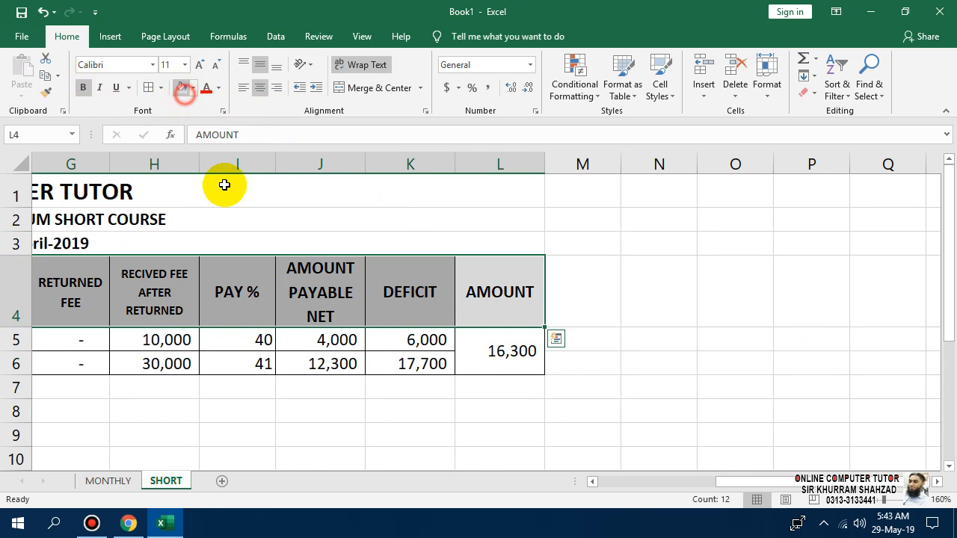
click(344, 383)
Centre serial numbers in column A and keep the teacher names in B5:B6 left-aligned.
drag(763, 491, 632, 489)
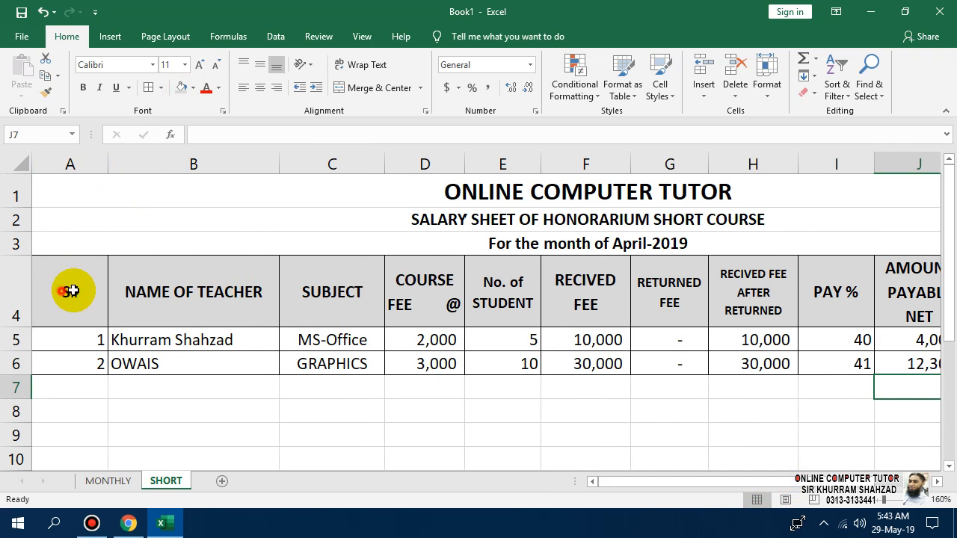
drag(70, 288, 845, 360)
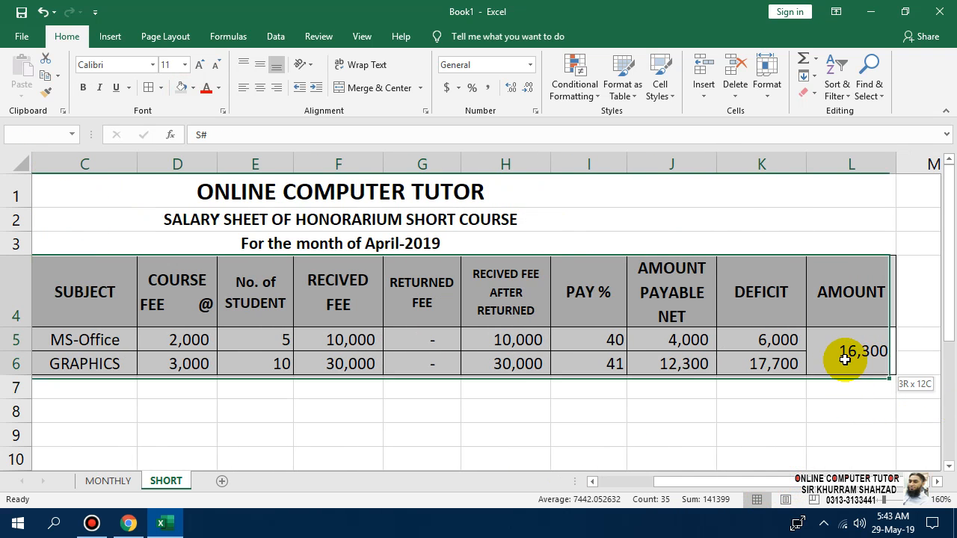
click(289, 407)
drag(719, 486, 496, 479)
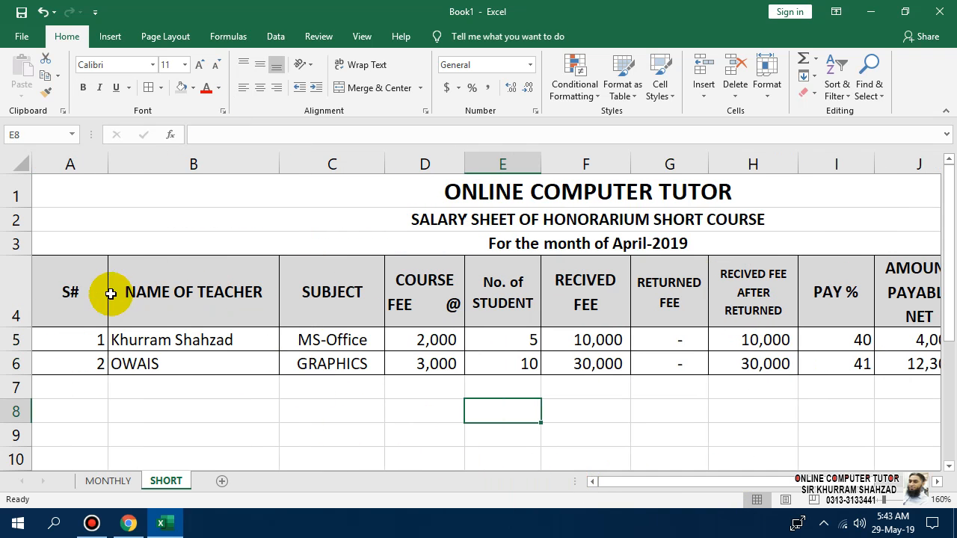
drag(77, 277, 96, 365)
click(250, 367)
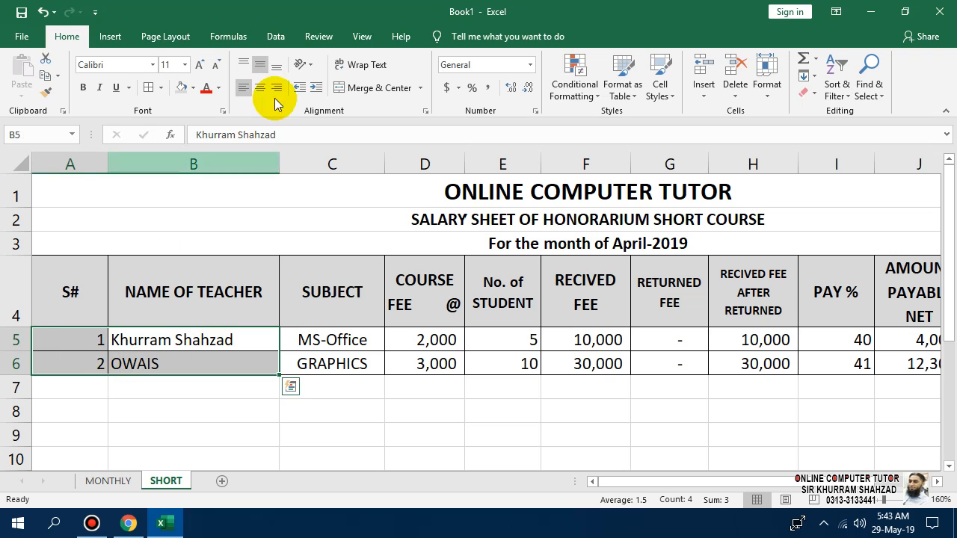
click(258, 89)
click(201, 387)
drag(213, 337, 212, 360)
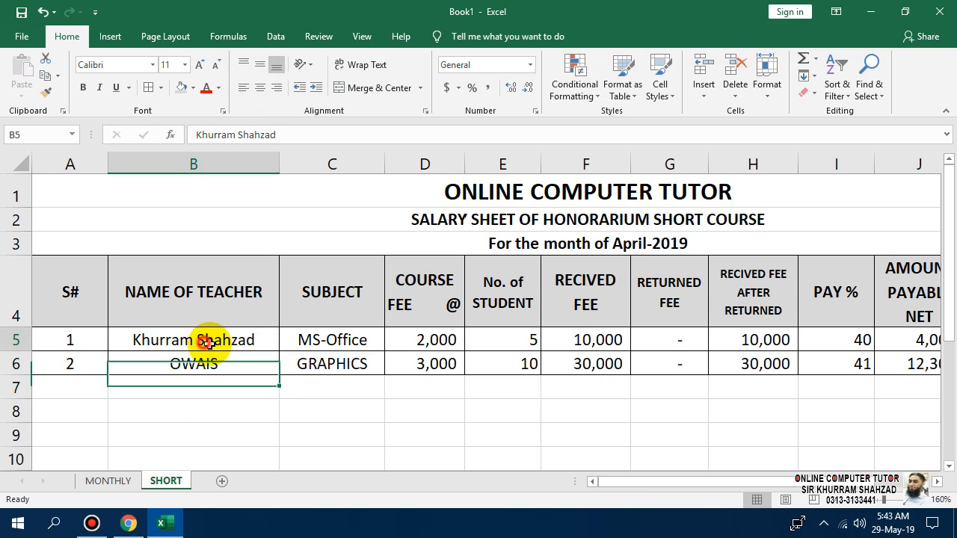
click(245, 88)
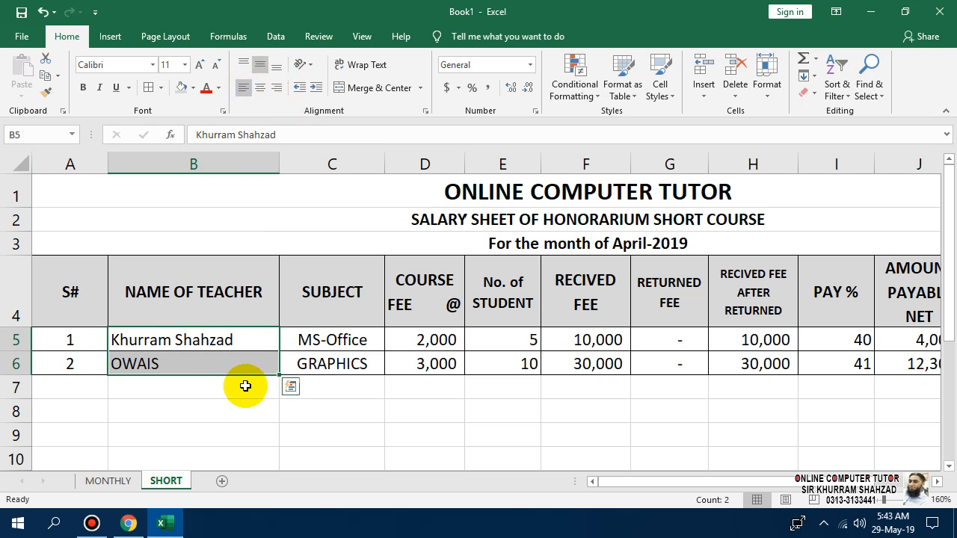
click(240, 416)
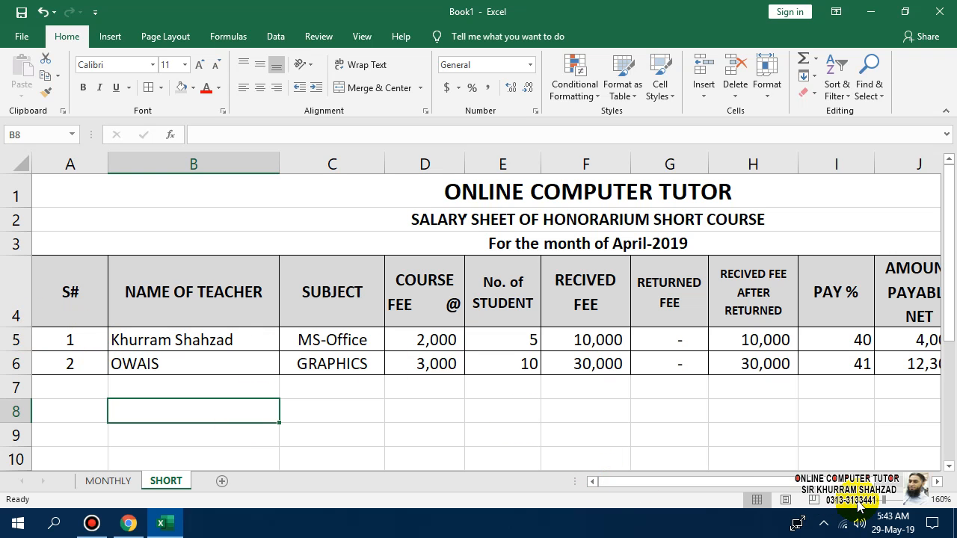
Autofit columns A and B, narrow columns D and E, and centre student counts E5:E6.
double_click(107, 163)
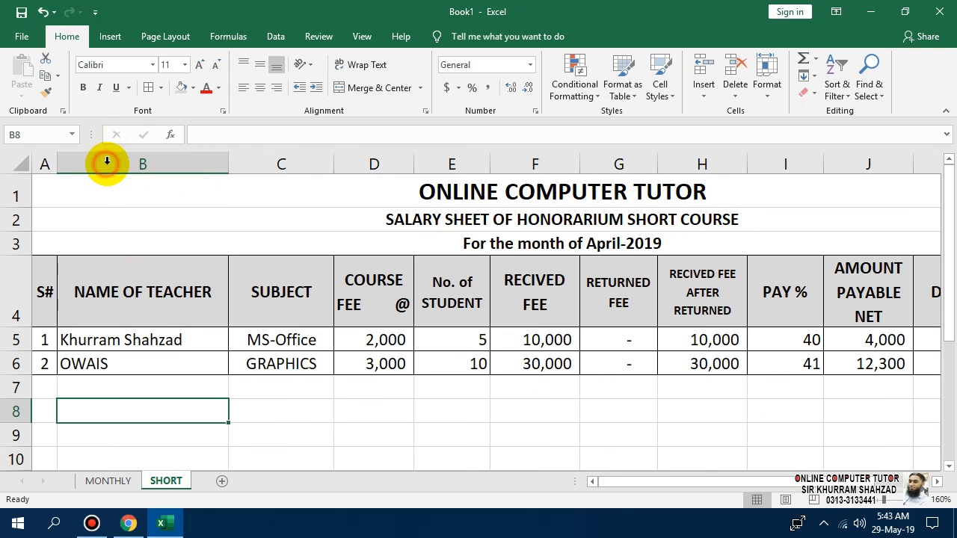
double_click(227, 164)
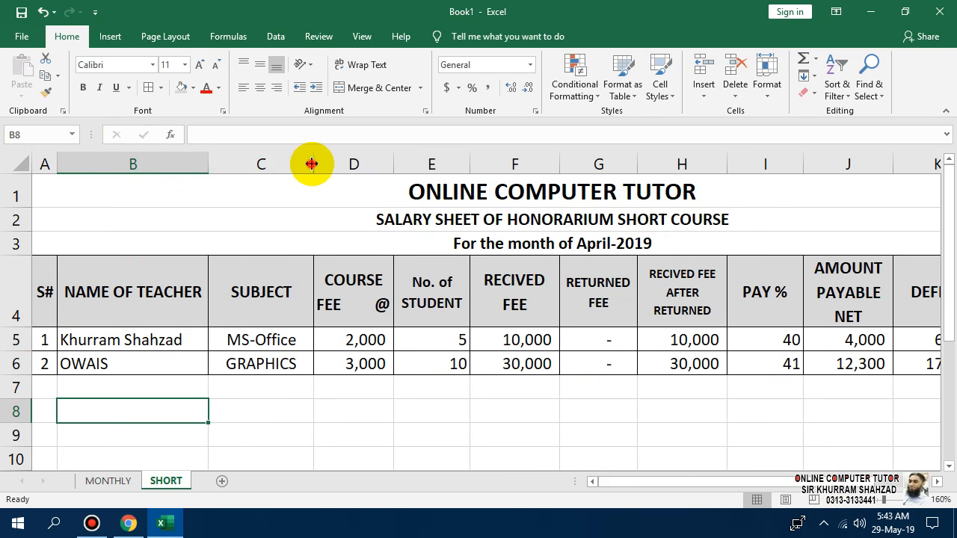
click(326, 164)
drag(370, 165, 355, 164)
click(513, 303)
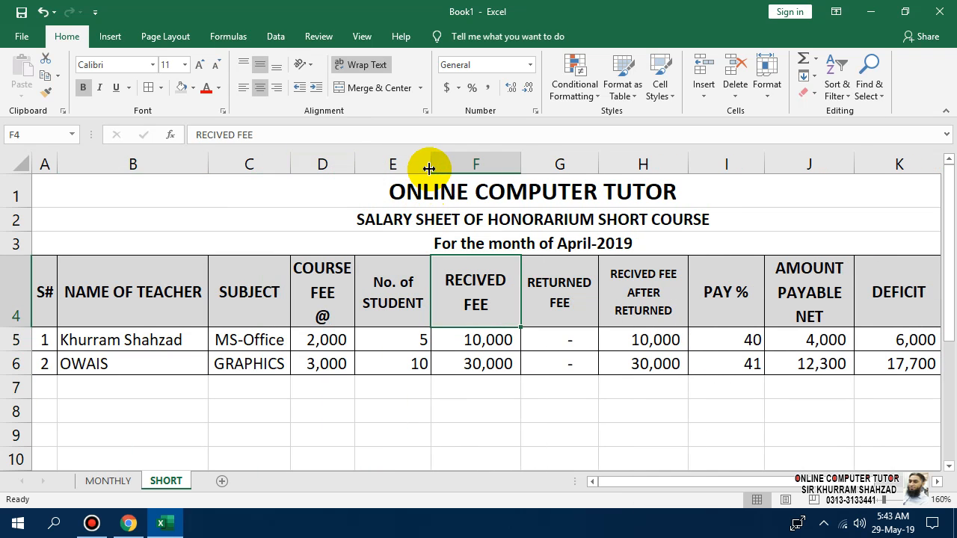
drag(430, 168, 422, 166)
drag(395, 349, 396, 364)
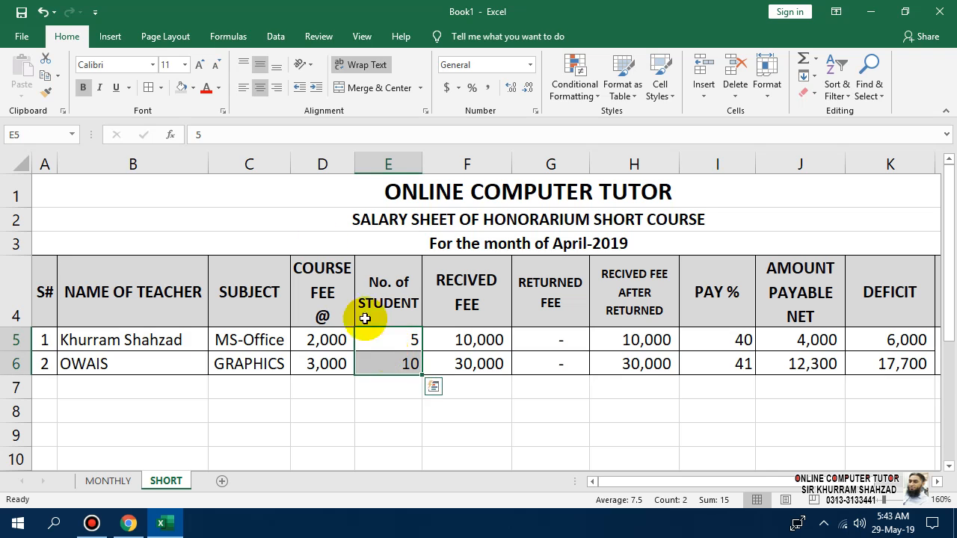
click(259, 87)
Narrow the RECIVED FEE, RETURNED FEE and PAY % columns and centre pay percentages I5:I6.
drag(511, 167, 506, 169)
drag(587, 168, 583, 169)
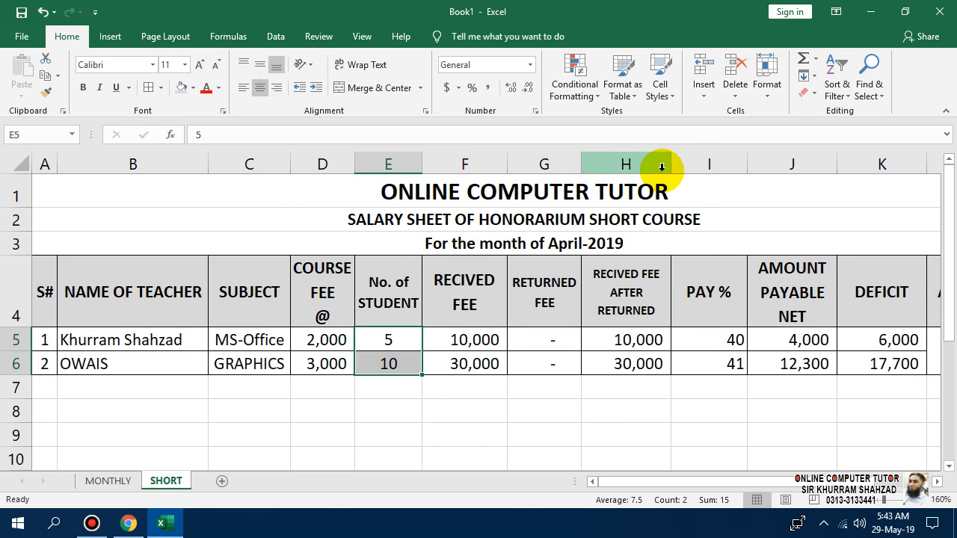
drag(747, 165, 732, 163)
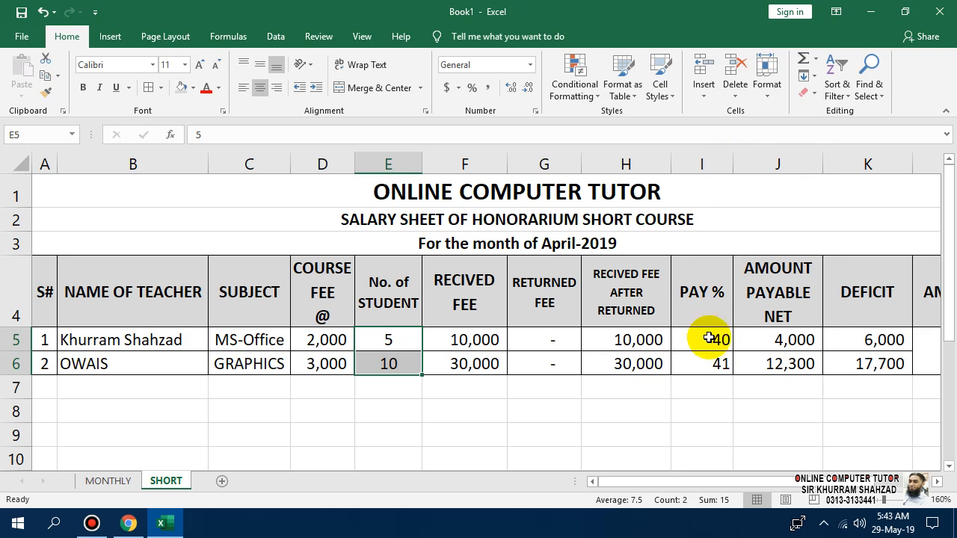
drag(709, 337, 709, 363)
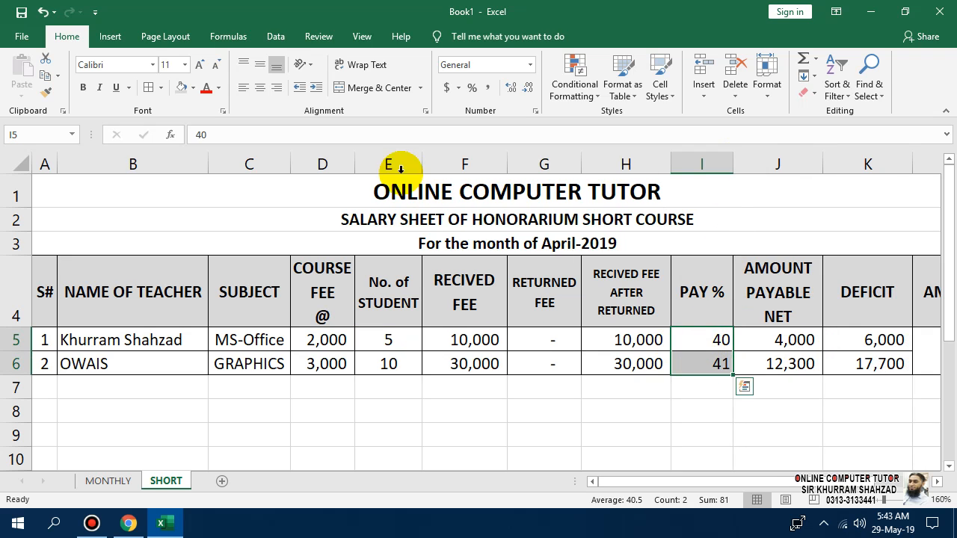
click(266, 88)
Narrow the AMOUNT PAYABLE NET, DEFICIT and AMOUNT columns so 17,700 and headings fit.
mouse_move(820, 168)
mouse_down()
mouse_move(805, 172)
mouse_move(812, 165)
mouse_up()
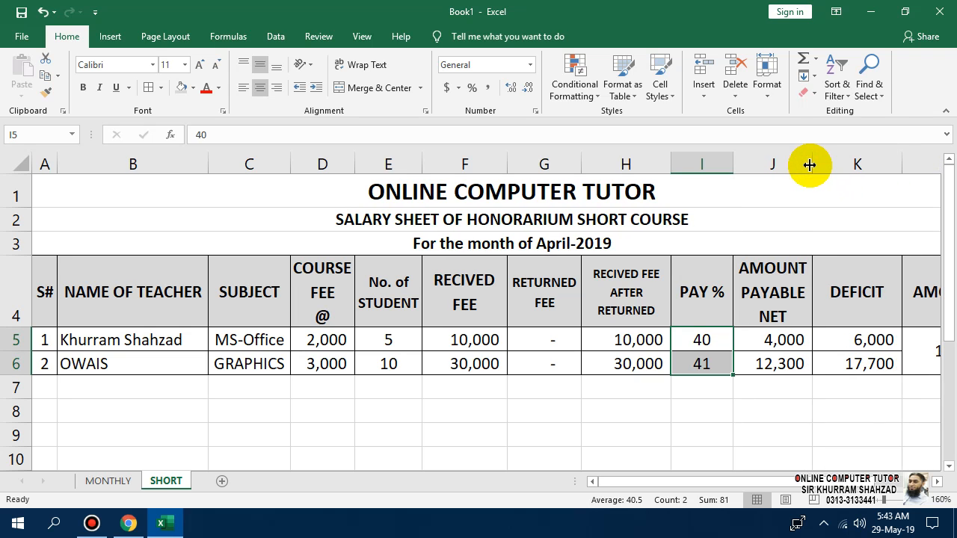
mouse_move(900, 172)
mouse_down()
mouse_move(873, 174)
mouse_move(887, 167)
mouse_up()
click(874, 178)
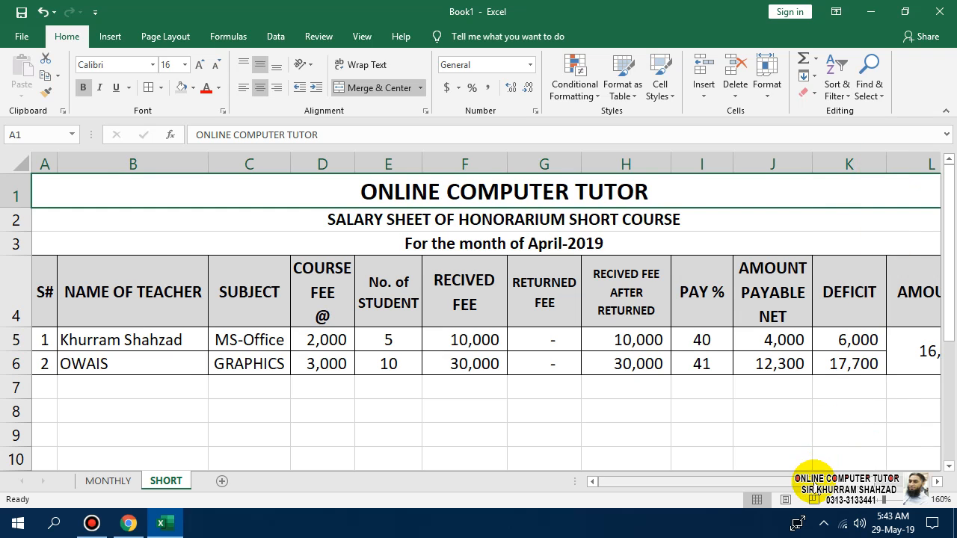
drag(822, 478, 889, 479)
mouse_move(797, 161)
mouse_down()
mouse_move(773, 162)
mouse_move(794, 167)
mouse_up()
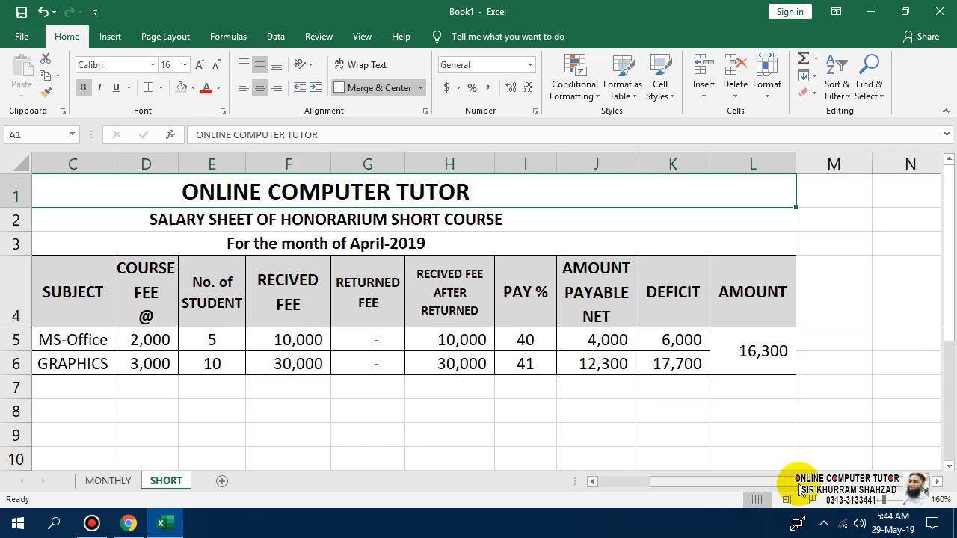
drag(747, 481, 598, 481)
drag(32, 349, 787, 366)
Copy teacher rows 5–6 and paste them into rows 7–8 and 9–10.
key(ctrl+c)
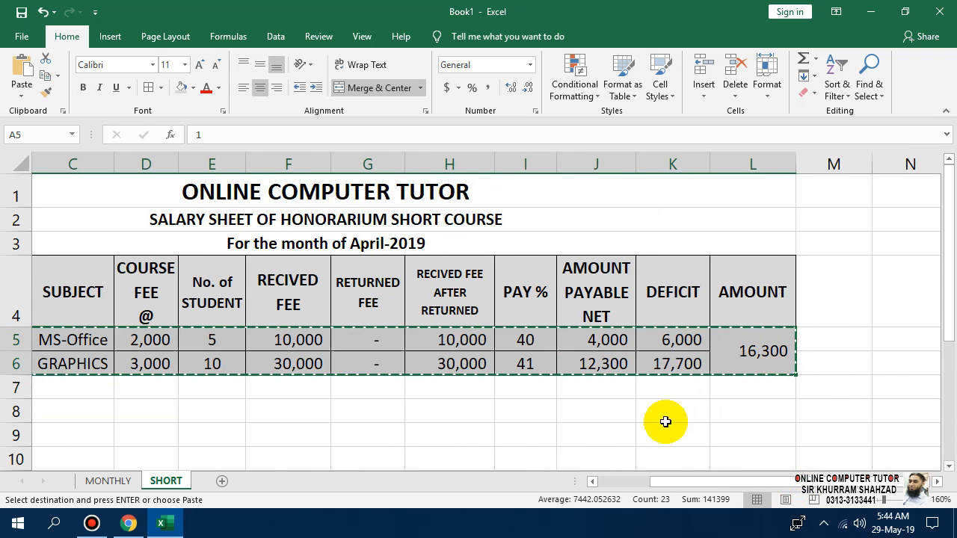
drag(752, 482, 530, 453)
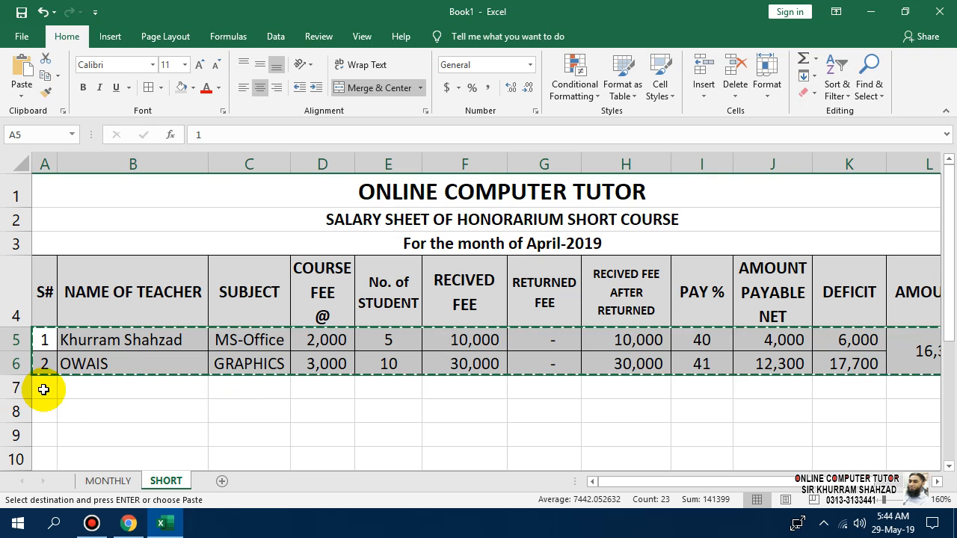
click(41, 388)
key(ctrl+v)
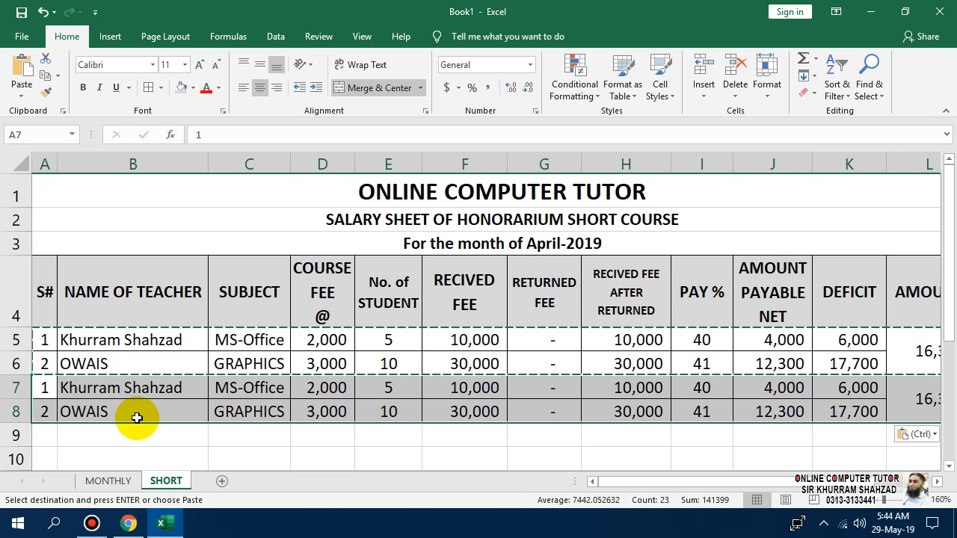
click(44, 436)
key(ctrl+v)
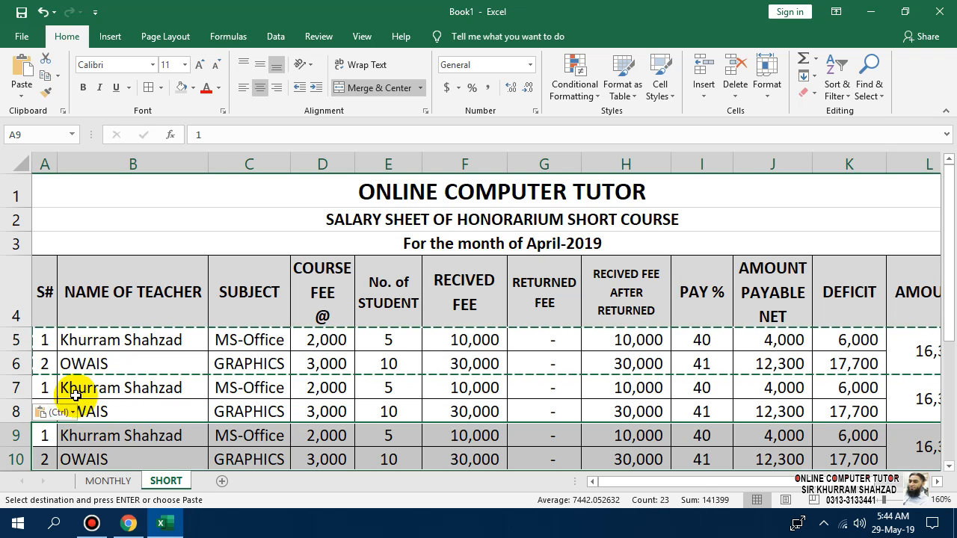
key(Escape)
scroll(150, 374, down, 1)
click(52, 286)
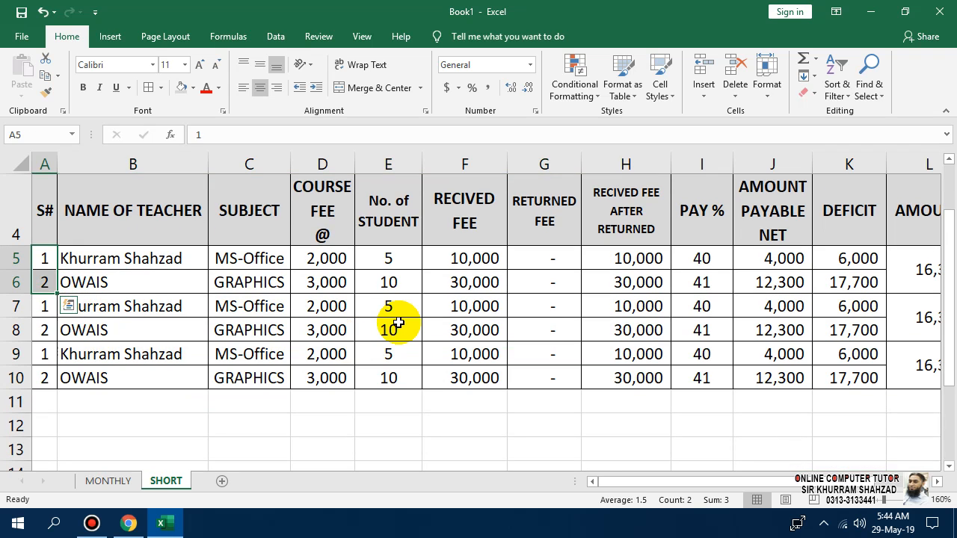
Extend serial numbers to 1–6 and paste the two English Language teachers' names into B7:B8.
drag(58, 295, 47, 378)
click(219, 429)
click(108, 481)
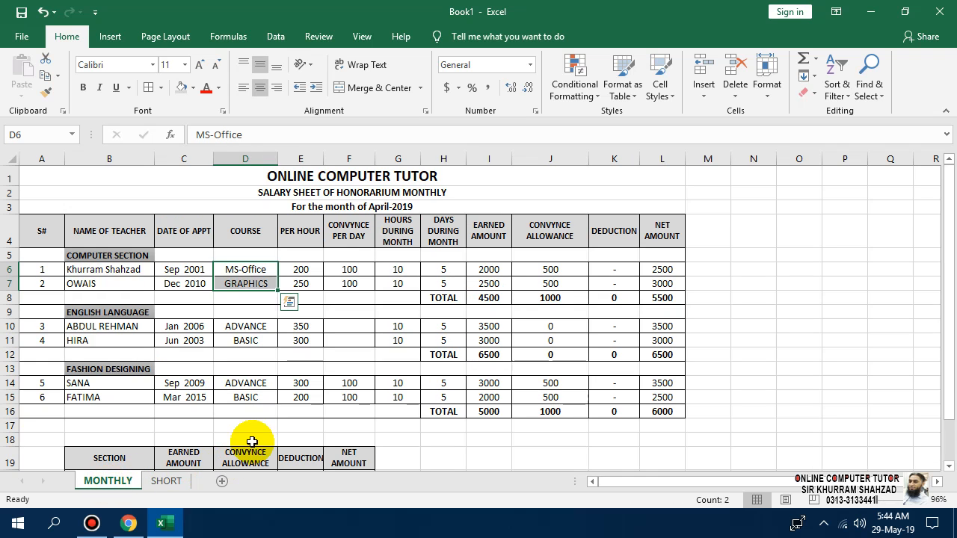
drag(96, 326, 90, 341)
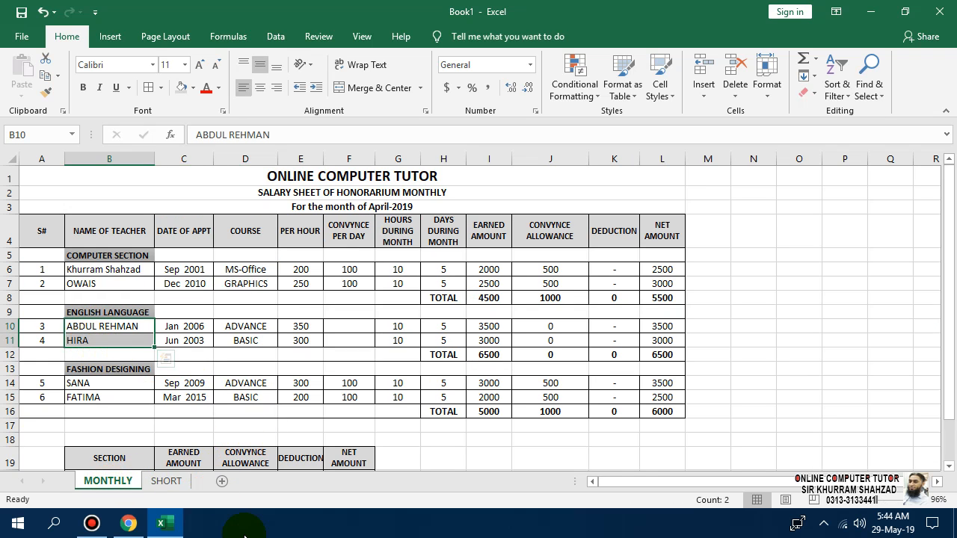
click(166, 481)
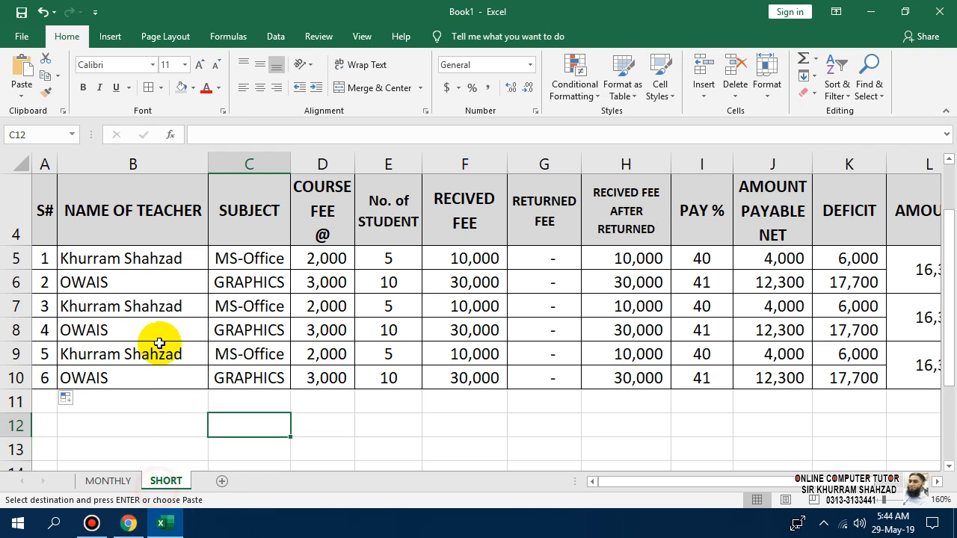
click(112, 307)
key(ctrl+v)
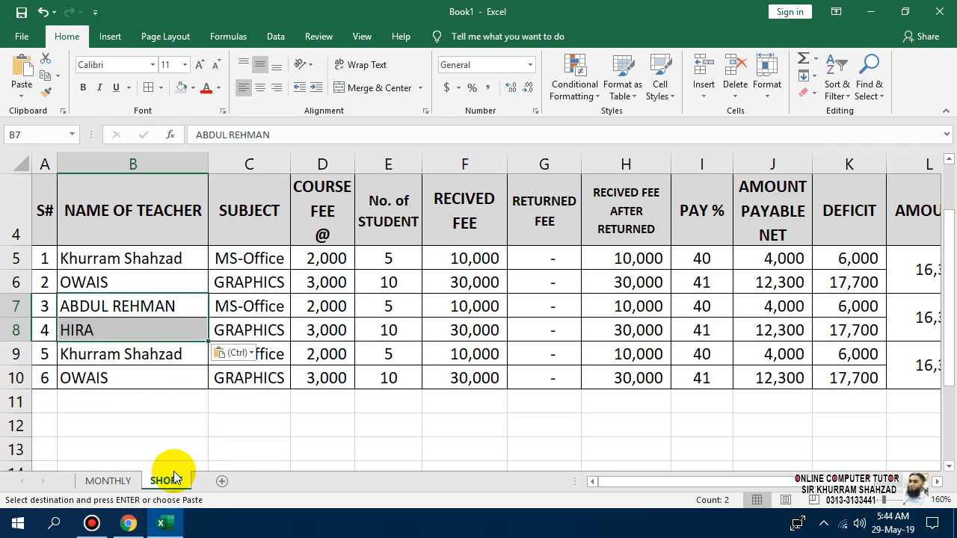
Enter LANGUAGE as the subject in C7 and C8.
click(249, 308)
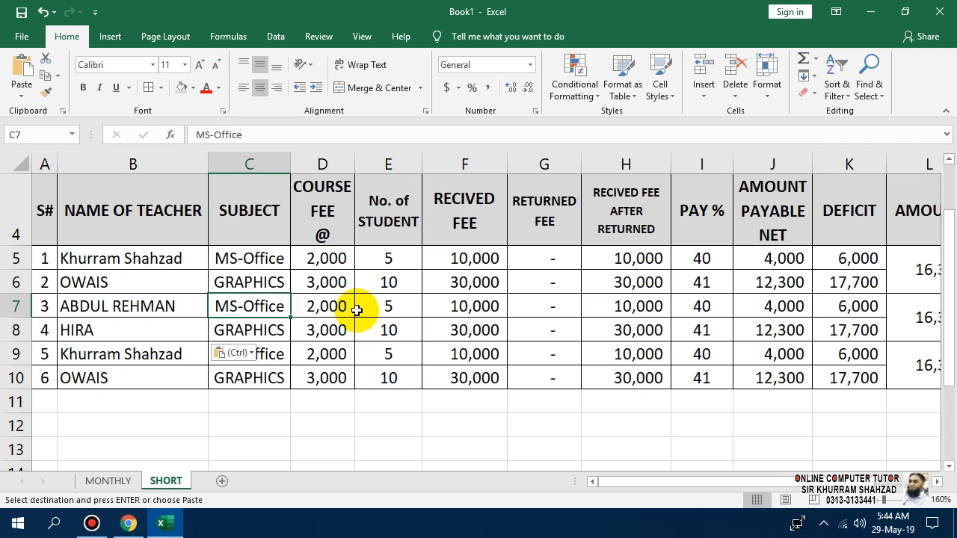
text(LANGUAGE)
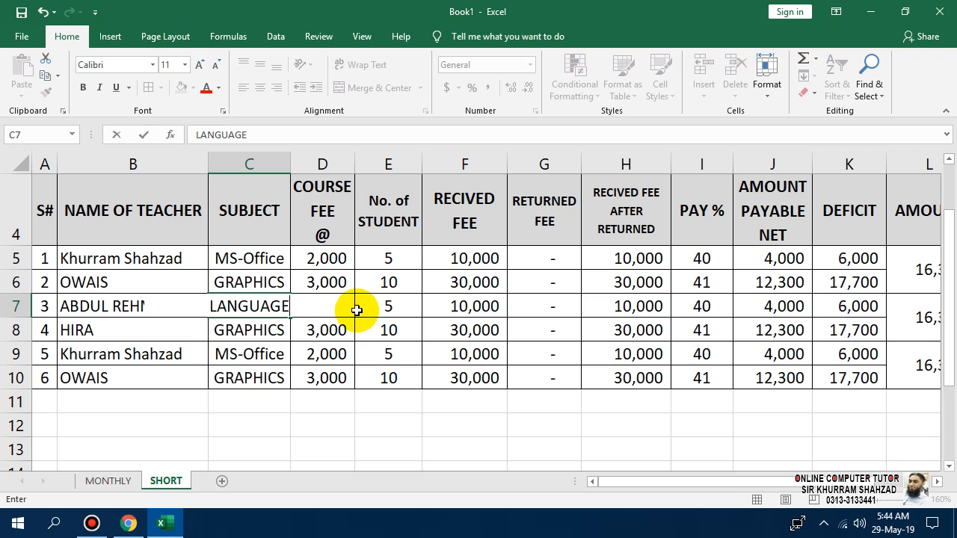
key(Return)
key(Up)
key(ctrl+c)
key(Down)
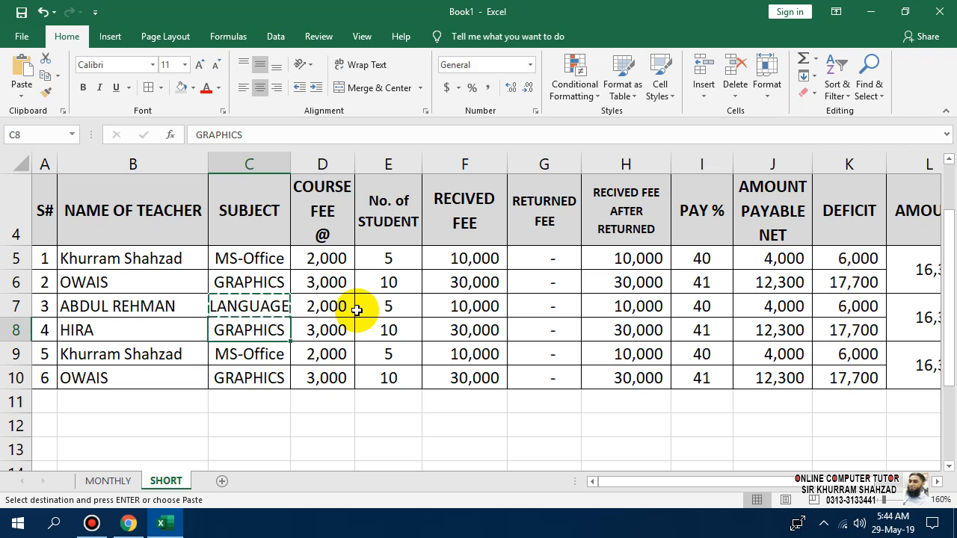
key(Escape)
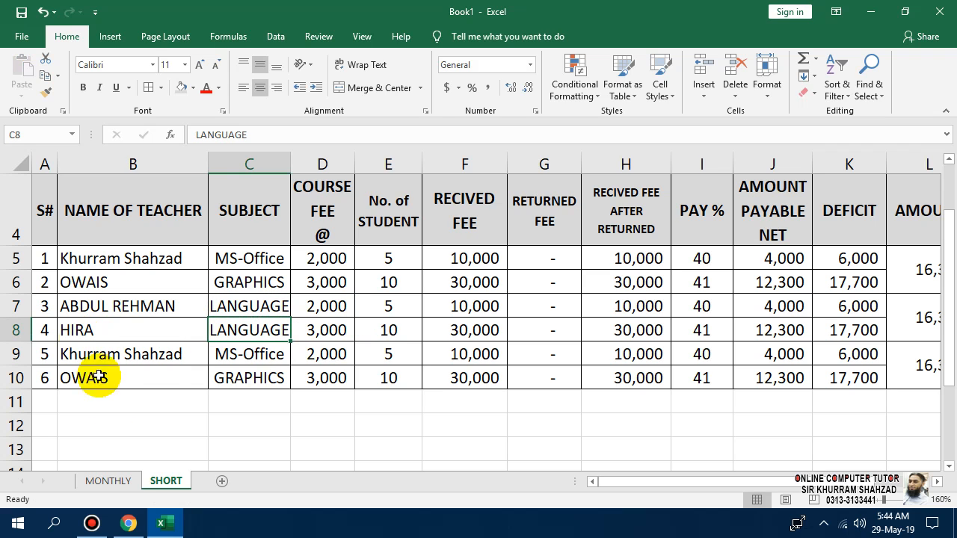
Copy the two fashion teachers' names from the MONTHLY sheet into B9:B10.
click(124, 480)
mouse_move(95, 387)
mouse_down()
mouse_move(79, 384)
mouse_move(79, 397)
mouse_up()
key(ctrl+c)
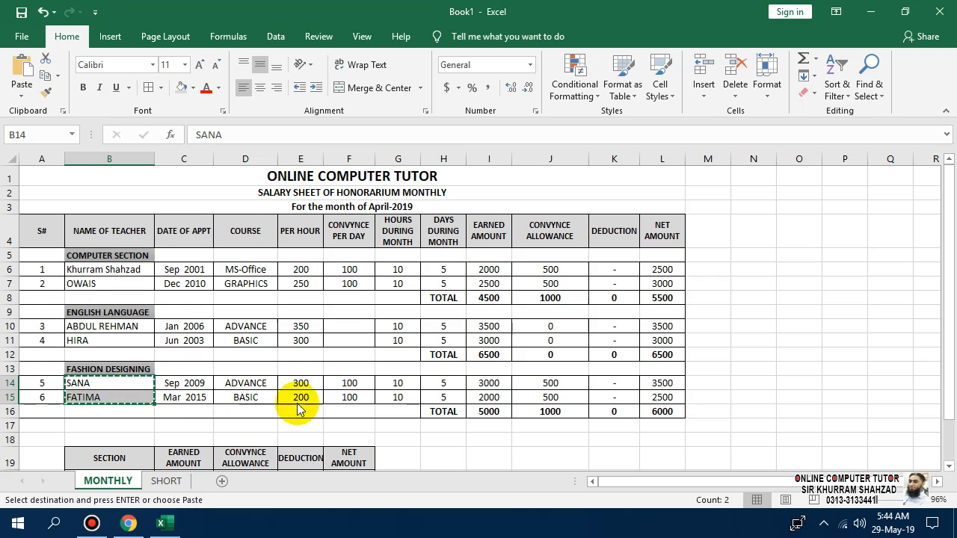
key(alt+Tab)
key(alt+Tab)
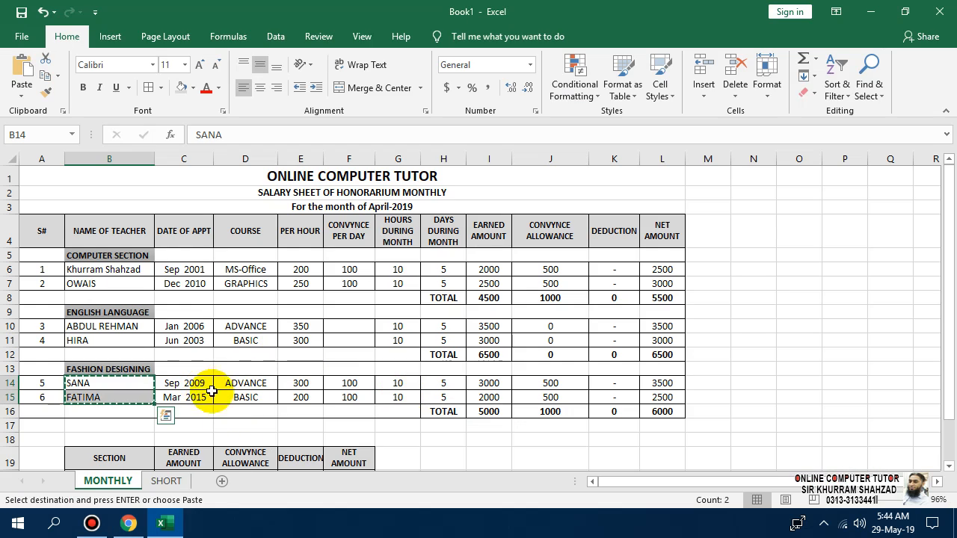
click(166, 481)
click(145, 356)
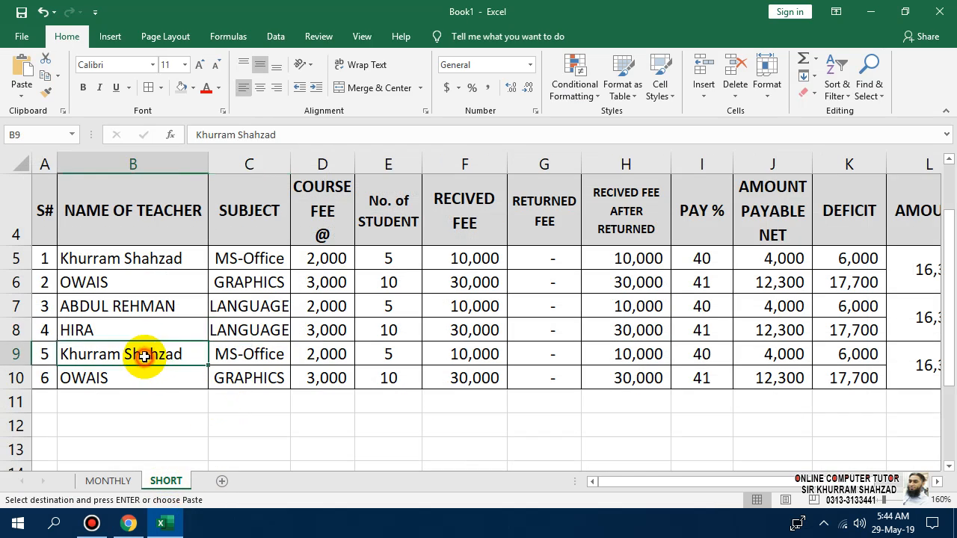
key(ctrl+v)
Enter FASHION.D as the subject in C9 and C10.
click(252, 361)
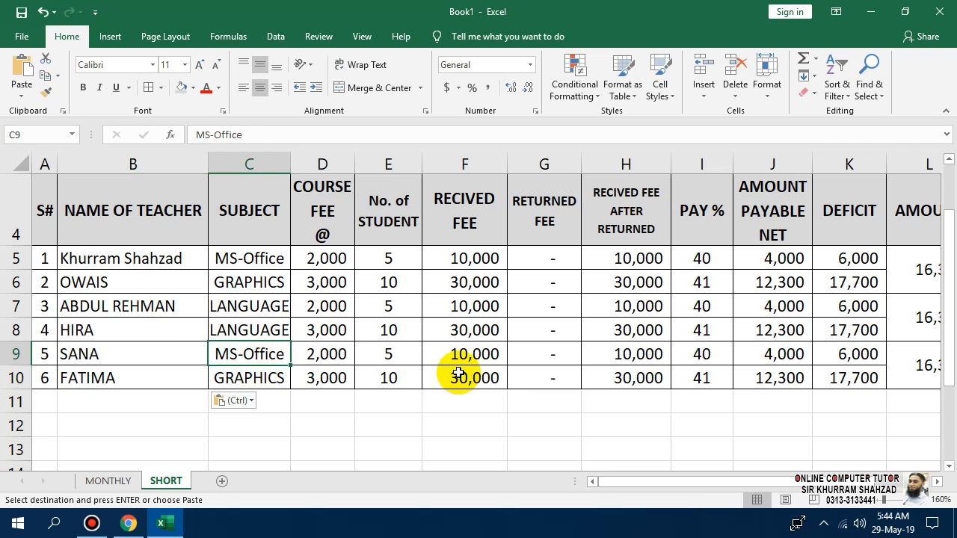
text(FASHIO)
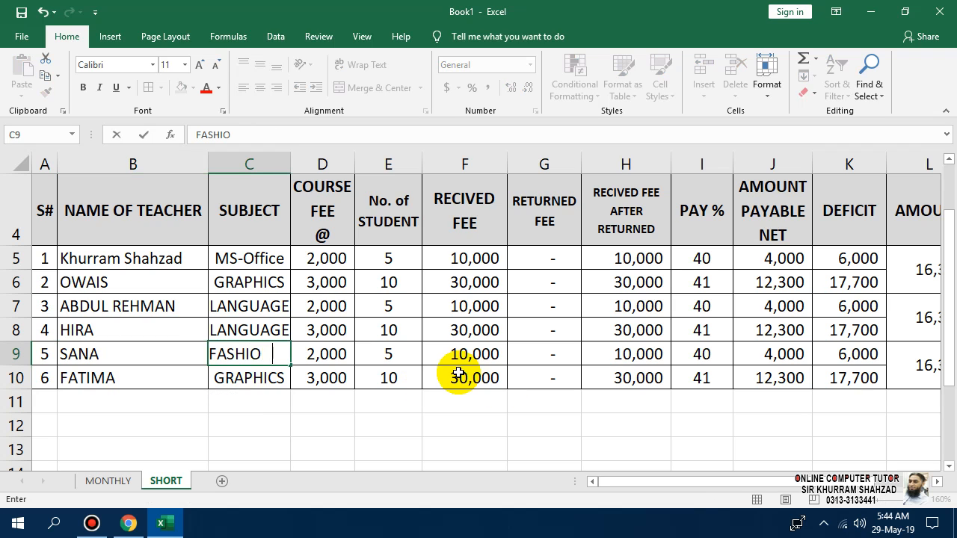
text(N.d)
key(Return)
key(Up)
key(F2)
key(BackSpace)
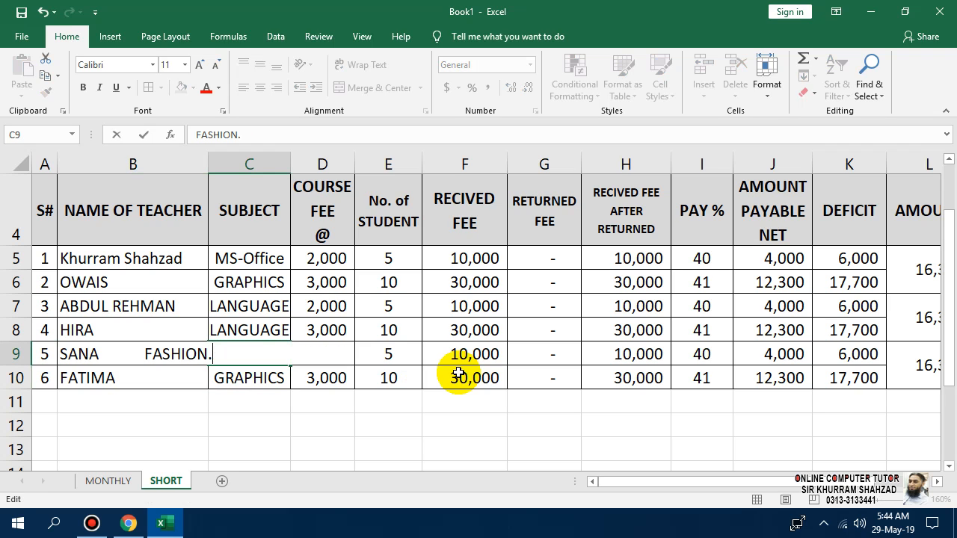
text(D)
key(Return)
key(Up)
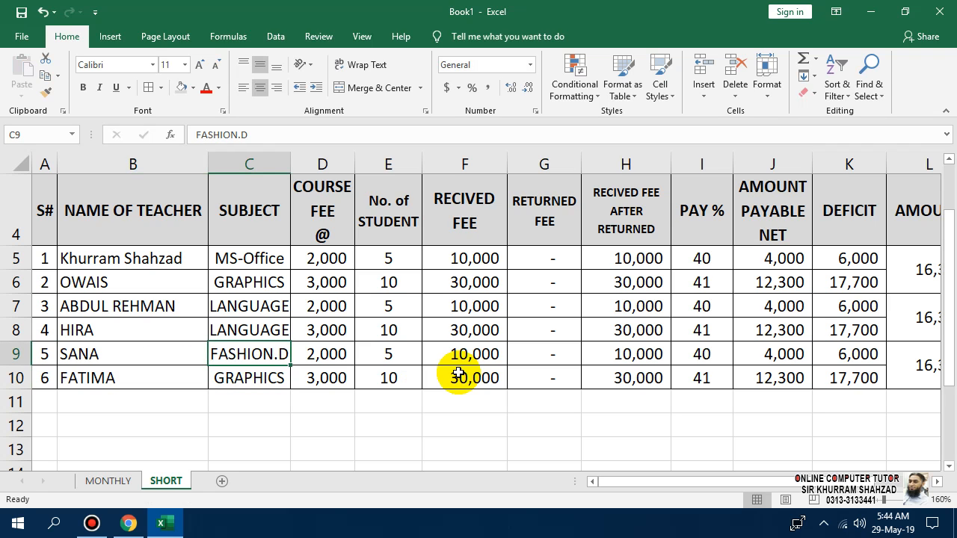
key(ctrl+c)
key(Down)
key(Return)
key(Right)
Enter course fees 3,500, 2,500, 1,500 and 1,000 in D7:D10.
key(Up)
key(Up)
key(Up)
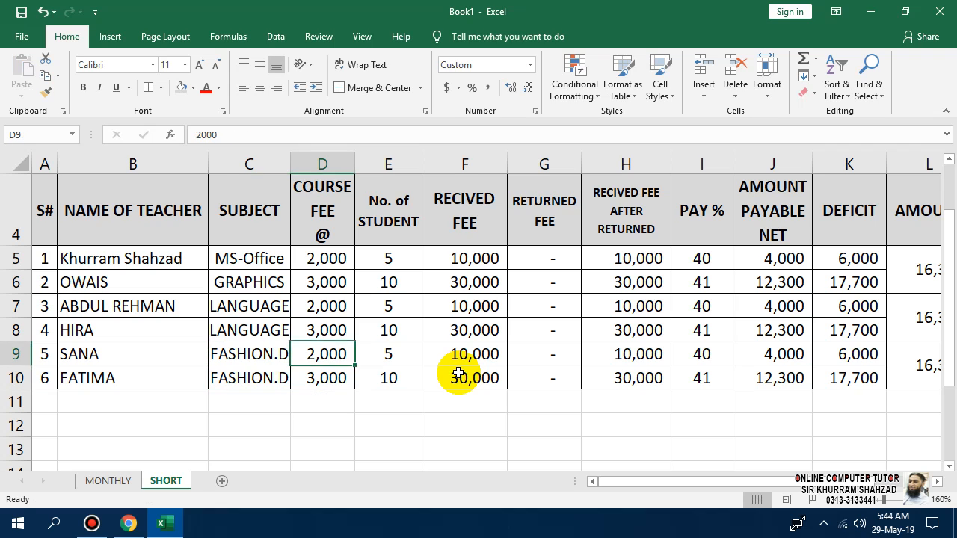
text(2)
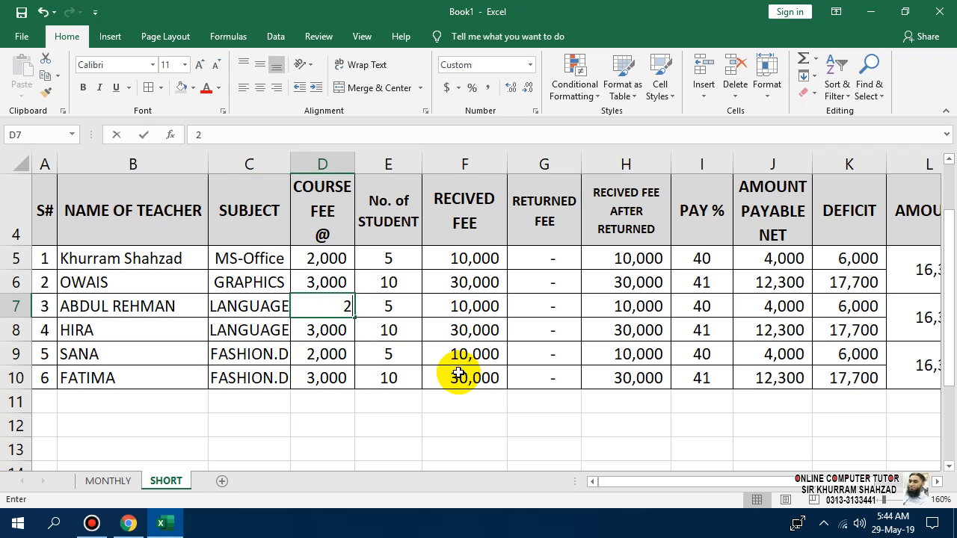
text(500)
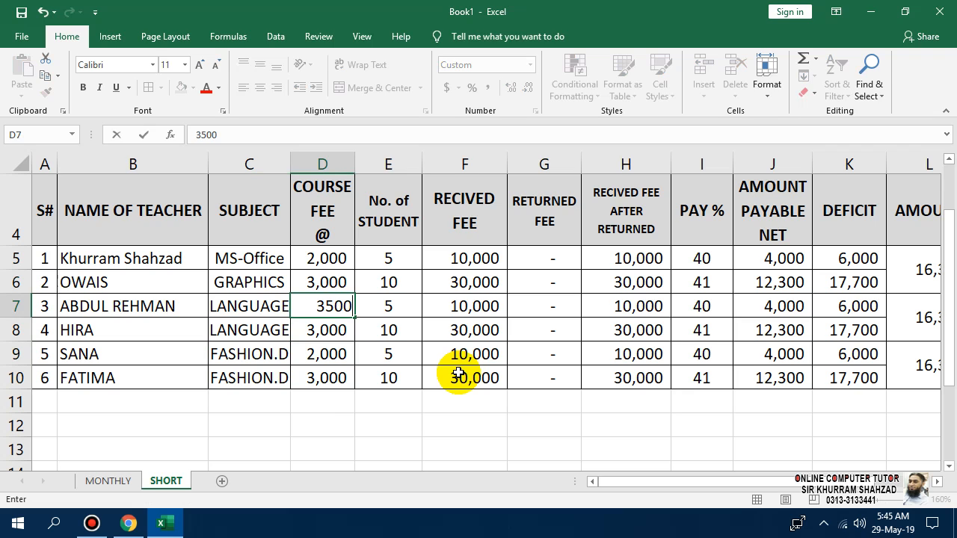
key(Return)
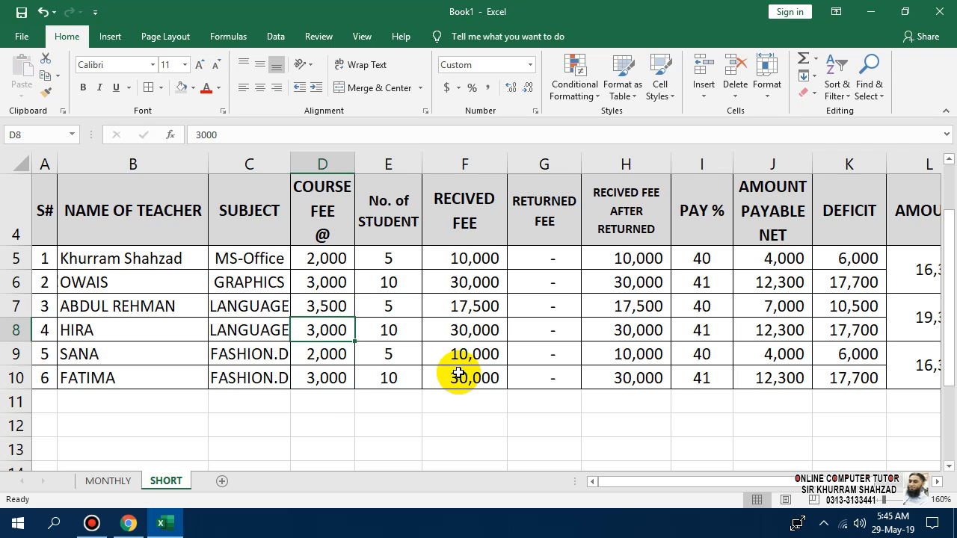
text(2,50)
text(00)
key(Return)
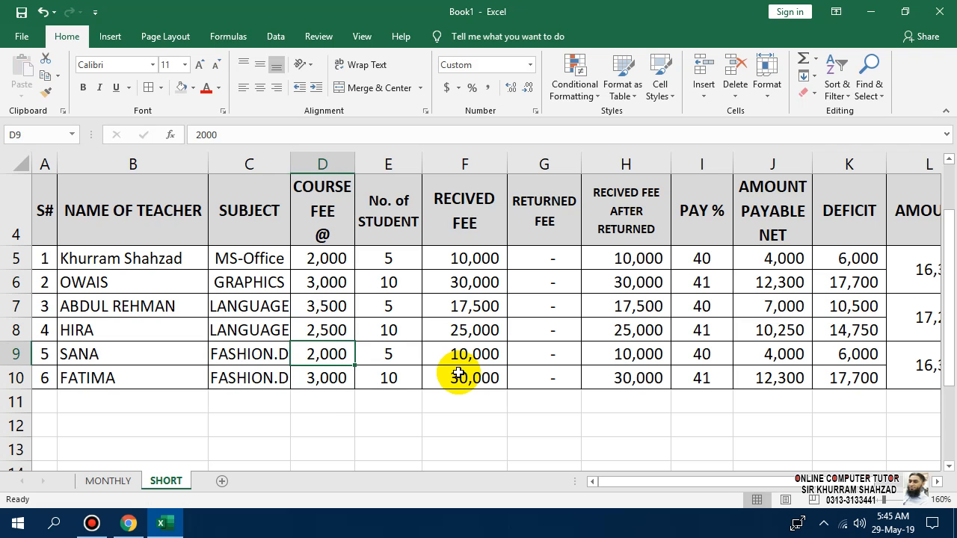
text(1,500)
key(Return)
text(1)
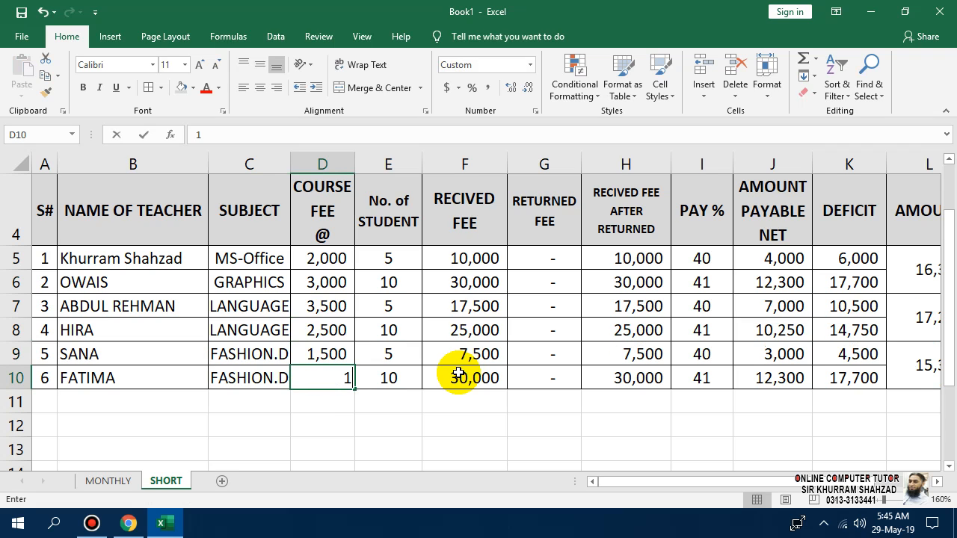
text(,000)
key(Return)
Enter student counts 20, 15, 12 and 18 in E7:E10.
key(Up)
key(Right)
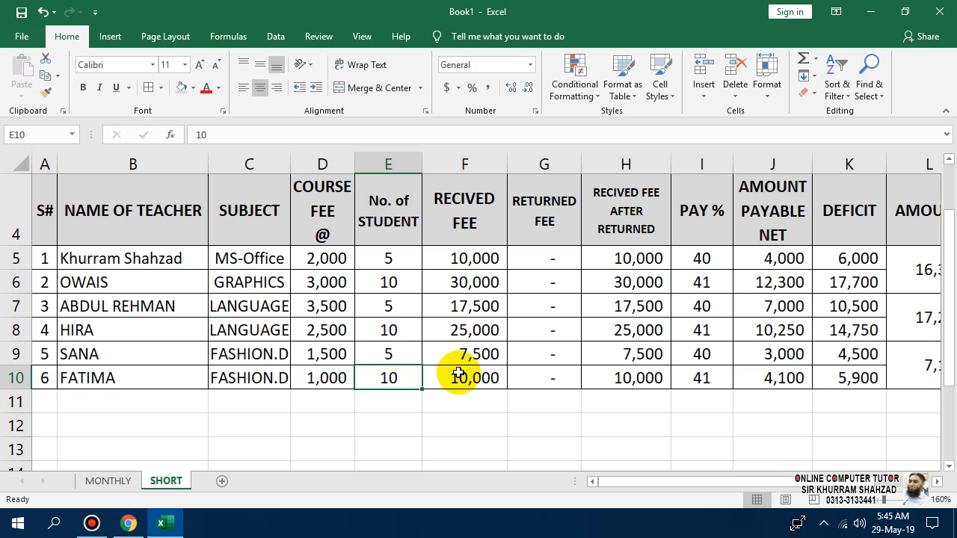
key(Up)
key(Up)
key(Up)
key(Up)
key(Left)
key(Down)
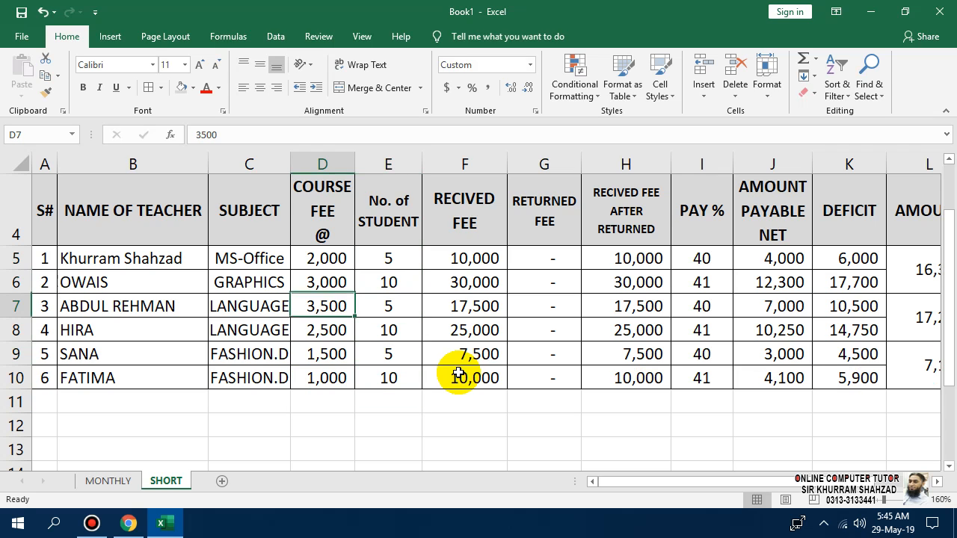
key(Right)
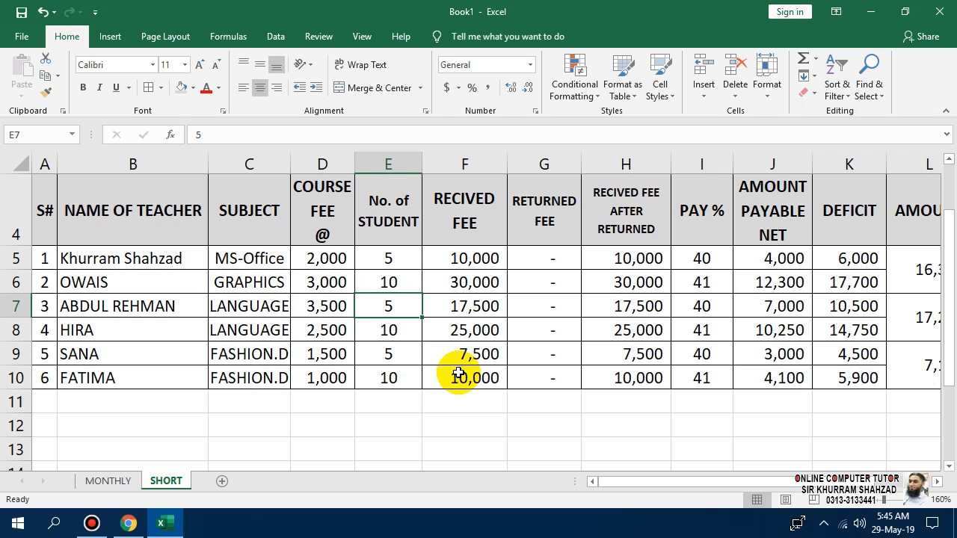
text(20)
key(Return)
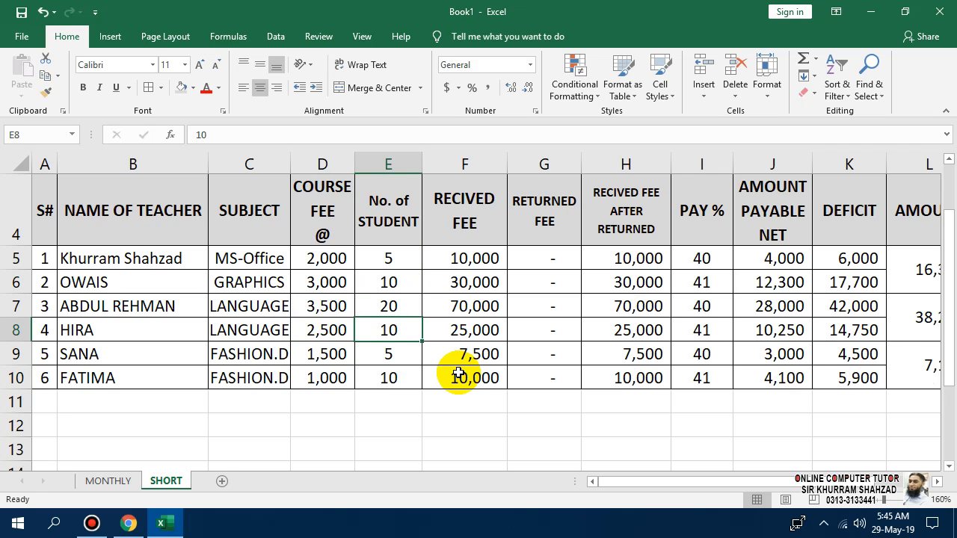
text(15)
key(Return)
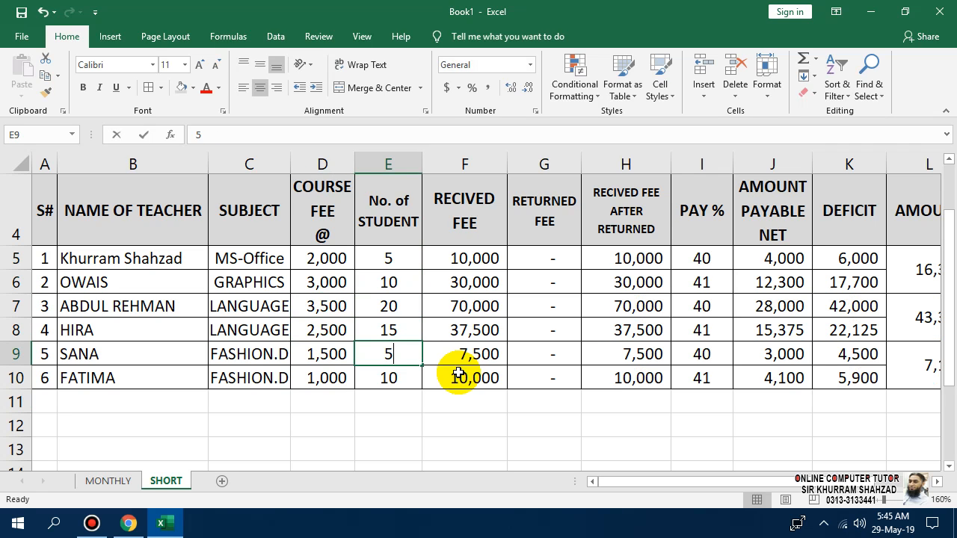
text(1)
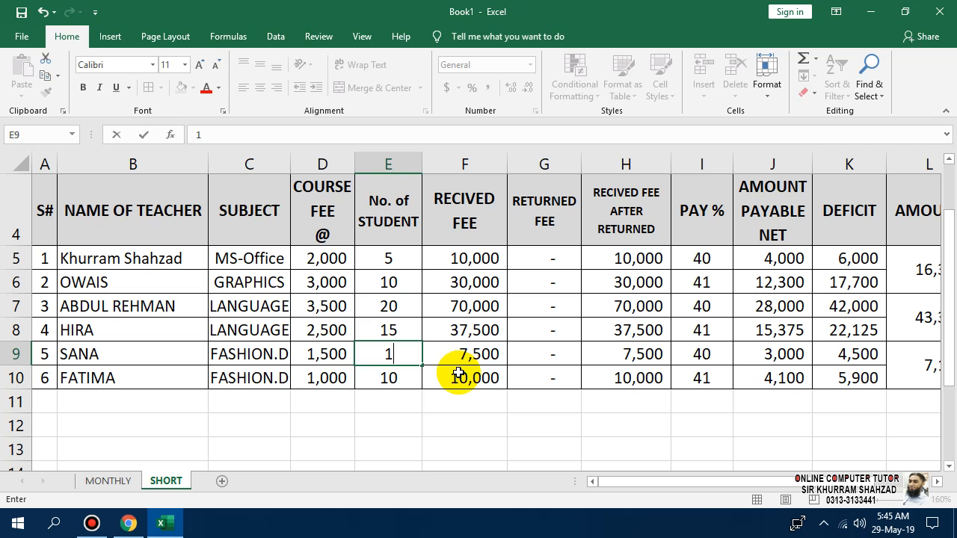
text(02)
key(Return)
text(18)
key(Return)
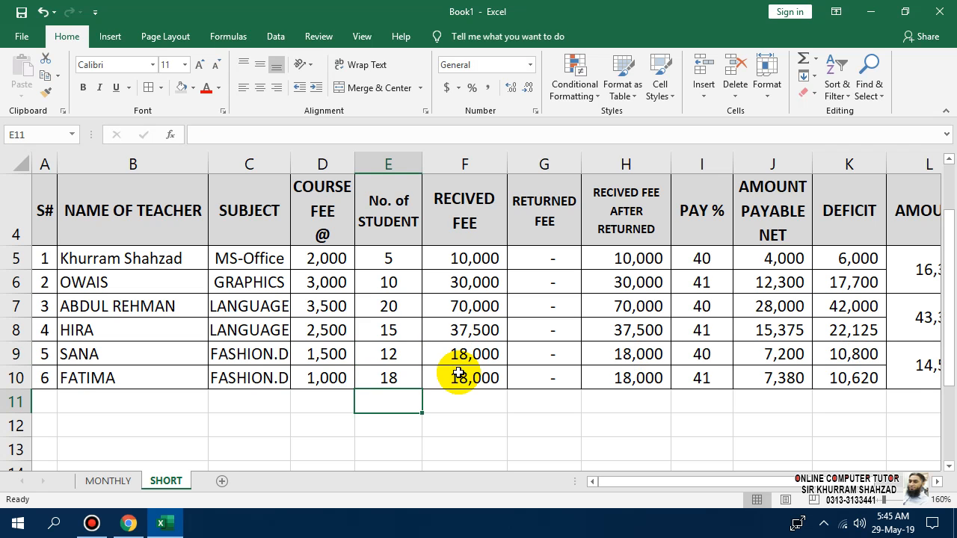
key(Right)
key(Right)
key(Up)
key(Up)
key(Up)
key(Right)
key(Right)
key(Right)
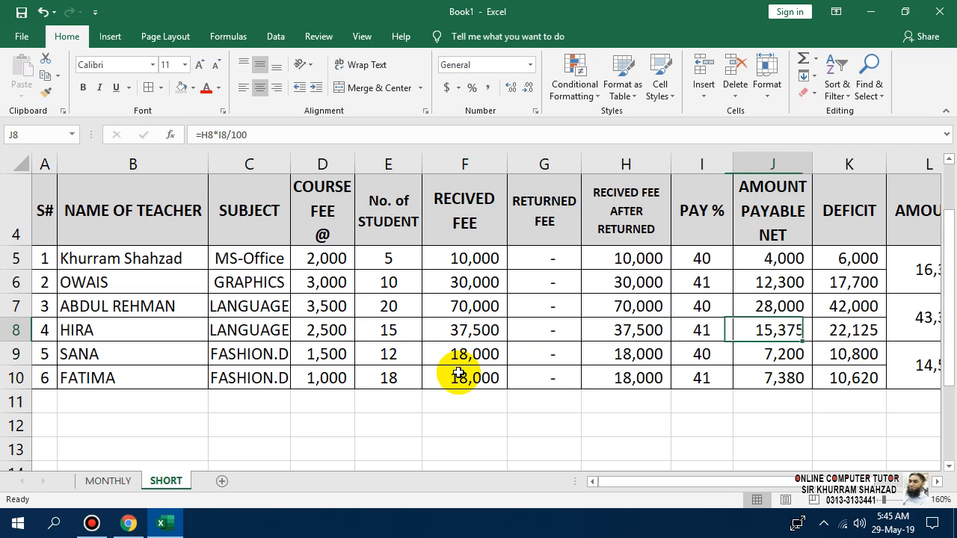
key(Right)
key(Right)
key(Left)
key(Left)
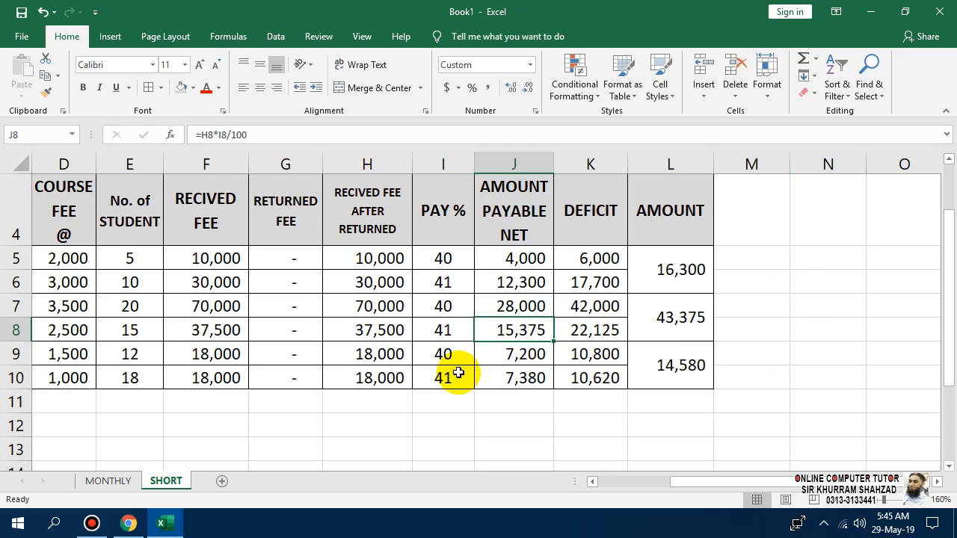
key(Left)
key(Left)
key(Left)
key(Left)
key(Left)
key(Left)
key(Left)
key(Left)
key(Left)
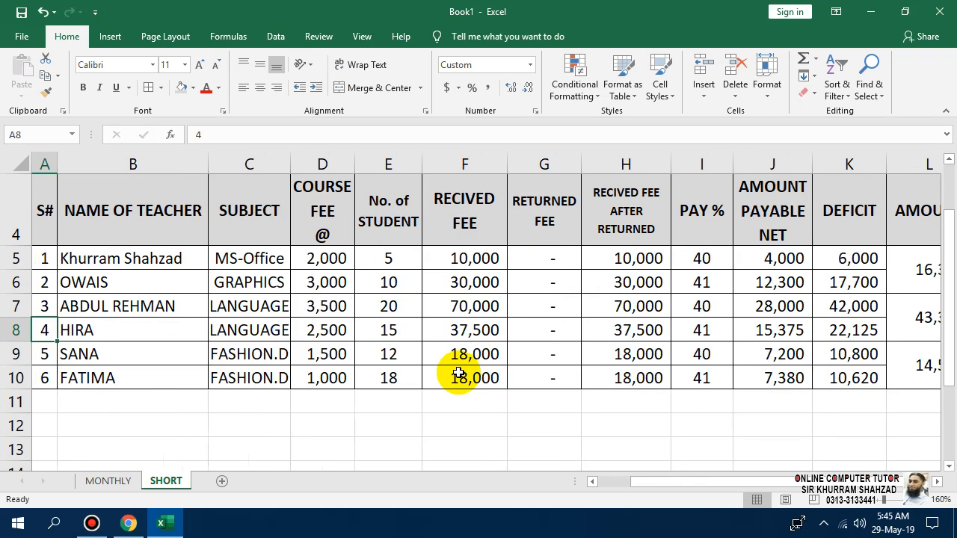
key(Right)
key(Right)
key(Right)
key(Right)
key(Left)
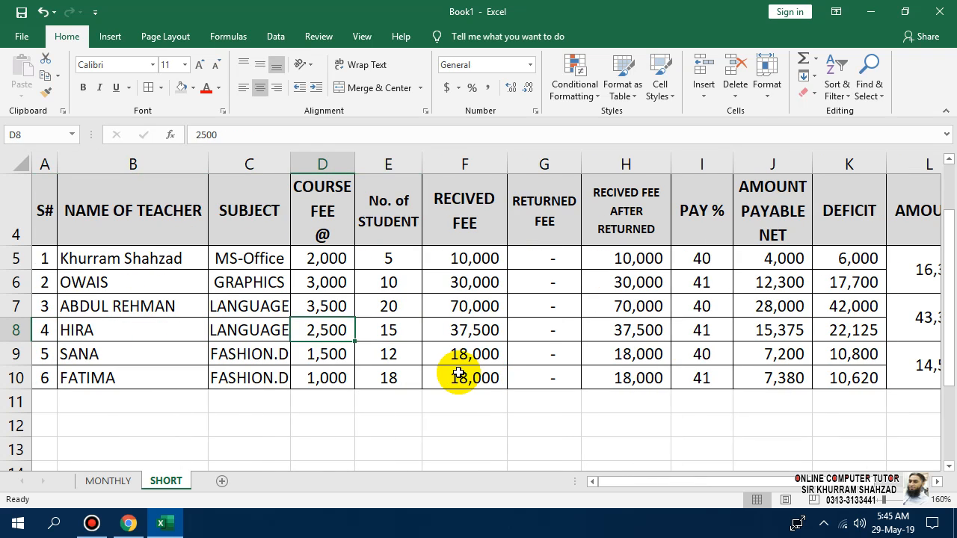
key(Down)
key(Down)
key(Down)
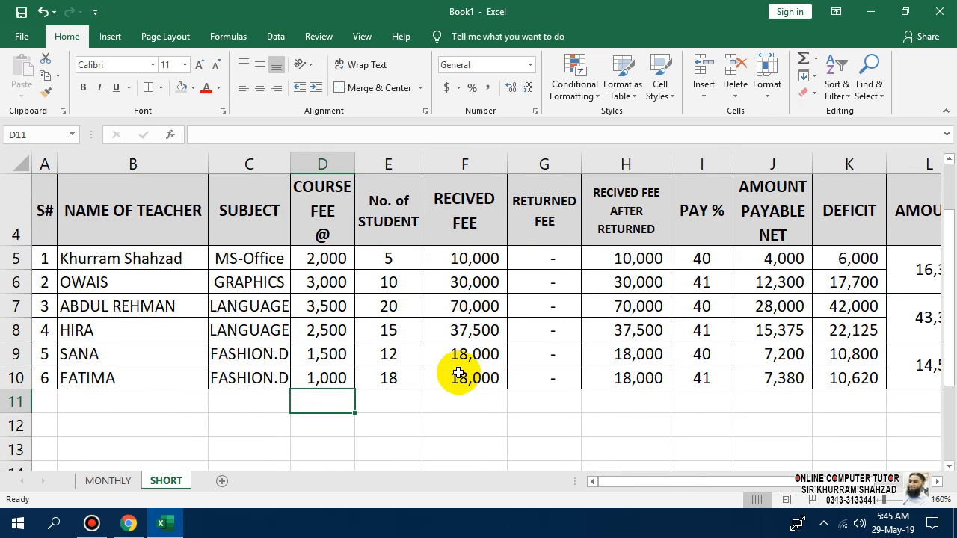
Label D11 TOTAL and AutoSum the student count (80) and received fees (183,500).
text(TOTAL)
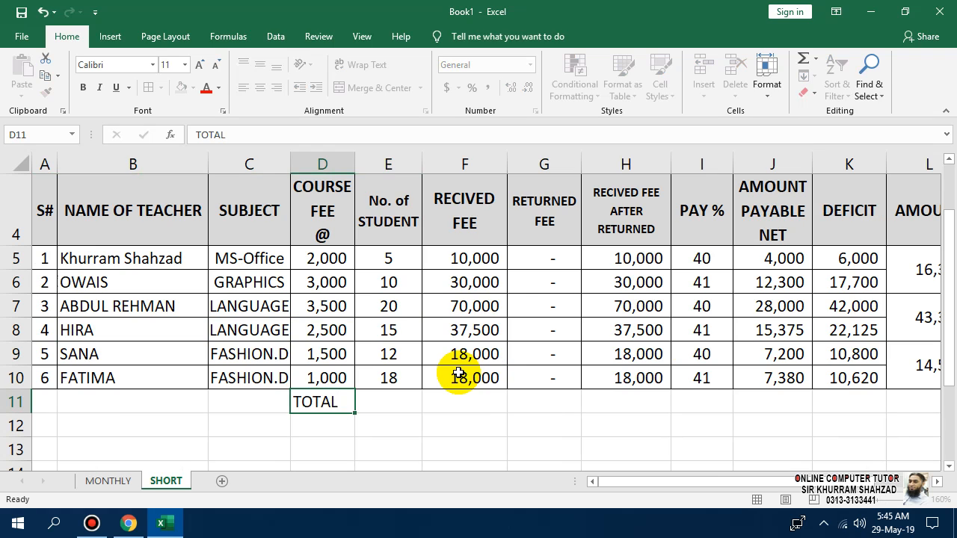
key(Right)
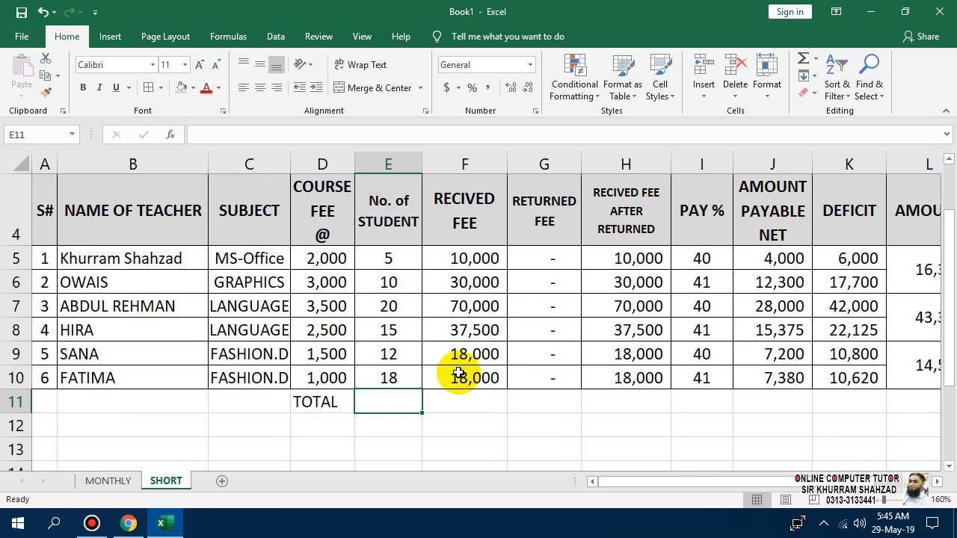
key(alt+equal)
key(Return)
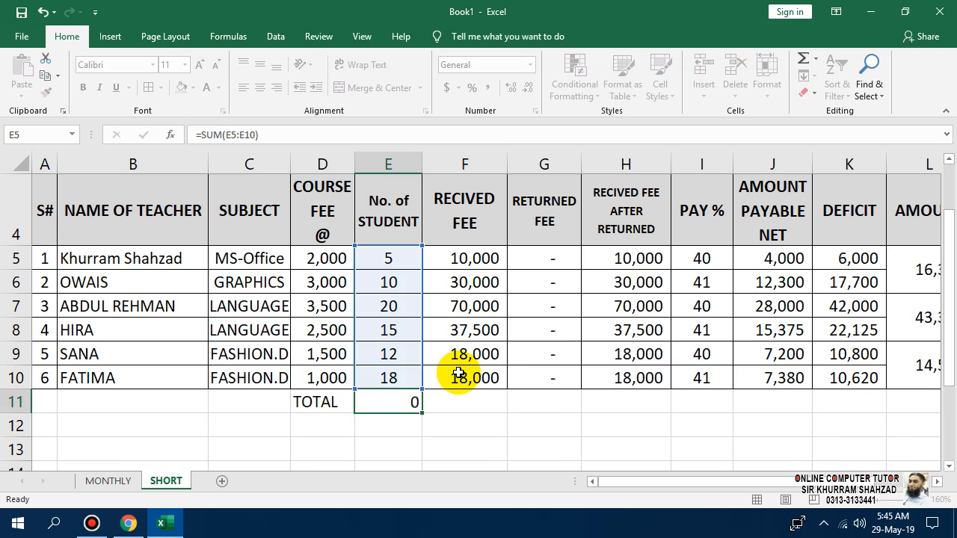
key(Right)
key(Up)
key(alt+equal)
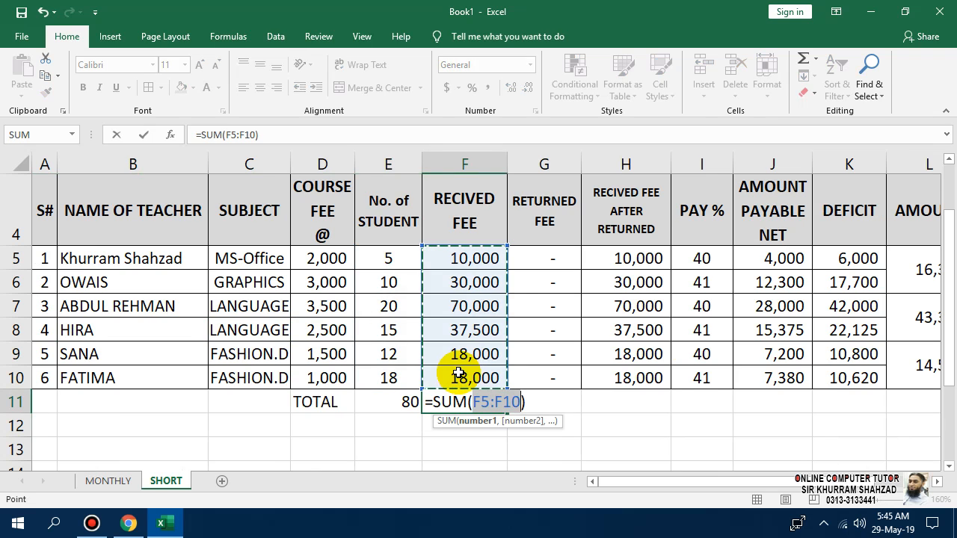
key(Return)
key(Right)
key(Up)
AutoSum returned fees in G11 and net received (183,500) in H11, leaving I11 empty.
key(alt+equal)
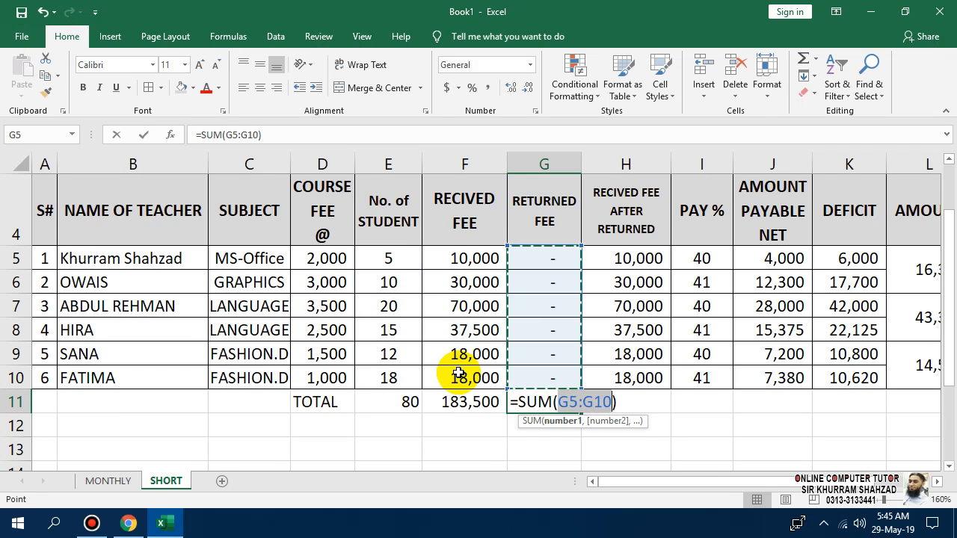
key(Return)
key(Right)
key(Up)
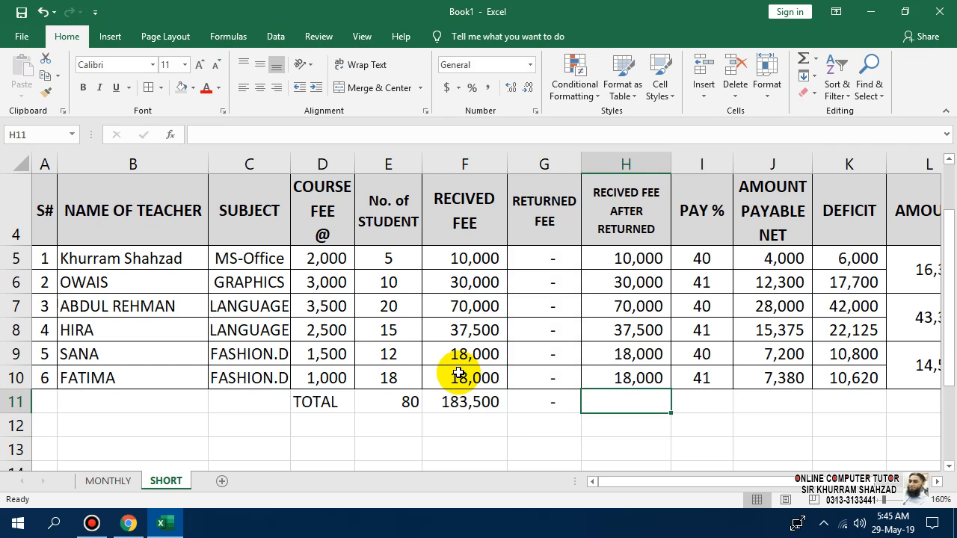
key(alt+equal)
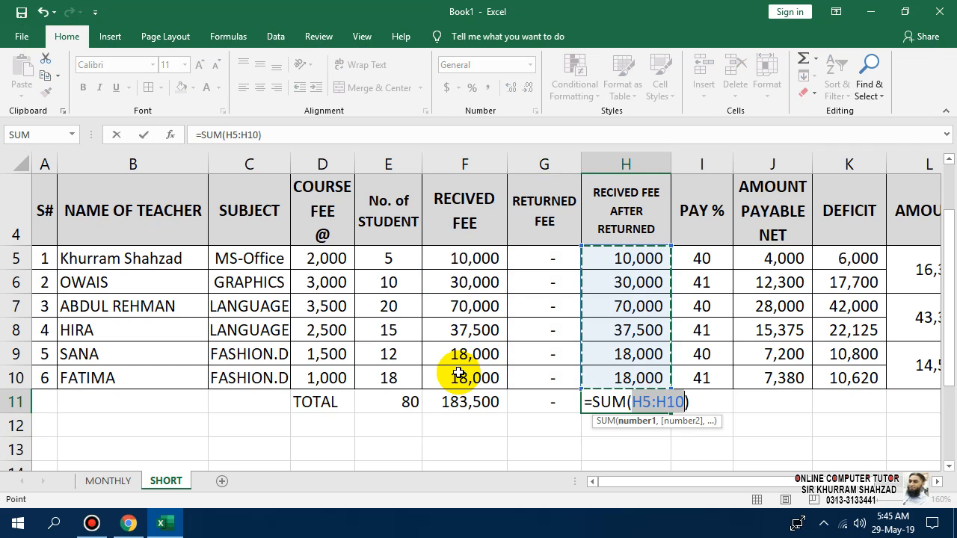
key(Return)
key(Right)
key(Up)
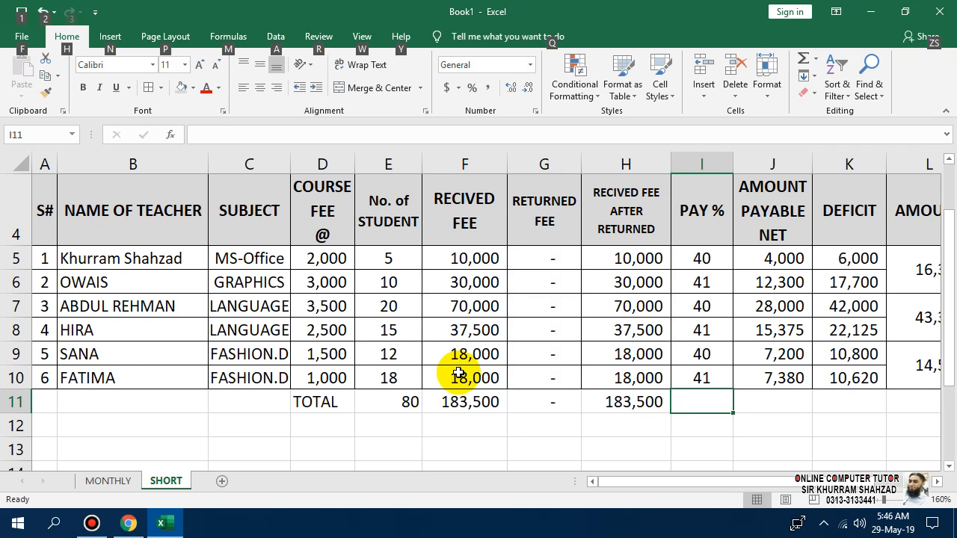
key(alt+equal)
key(Return)
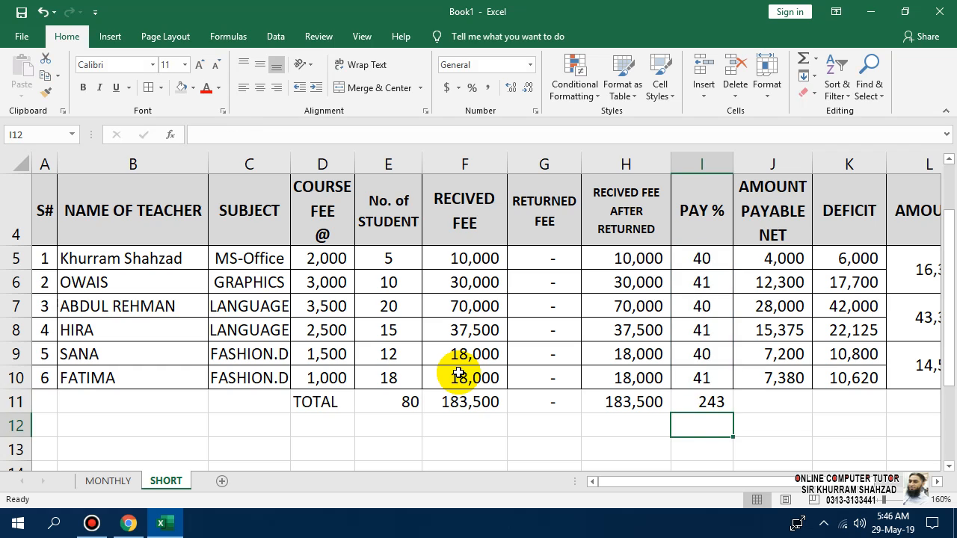
key(Up)
key(Delete)
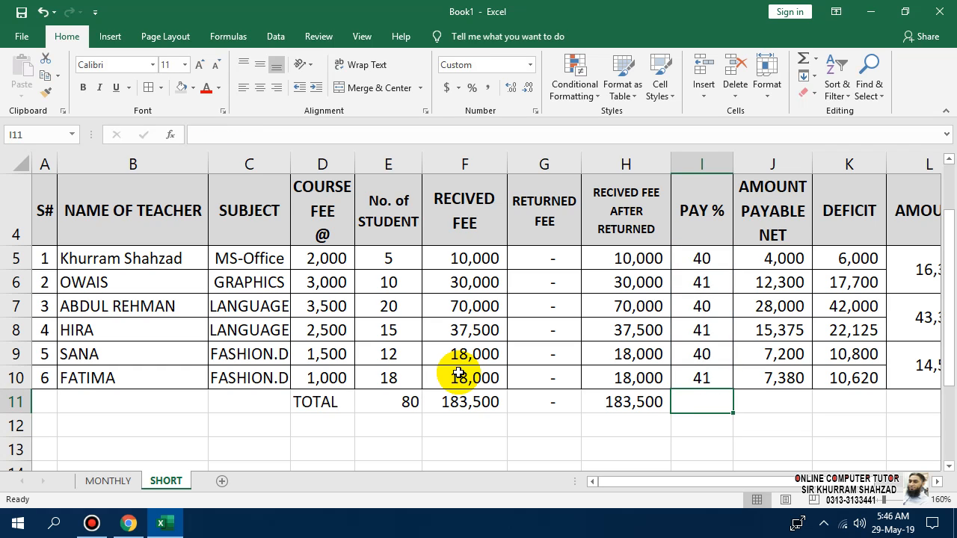
key(Right)
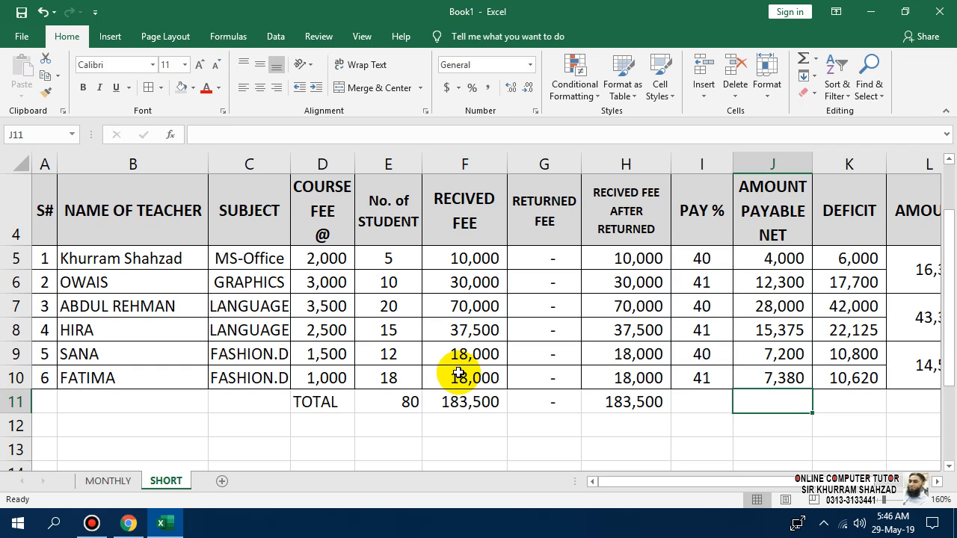
Total the payable net column in J11 (74,255) and the deficit in K11 (109,245).
key(alt+=)
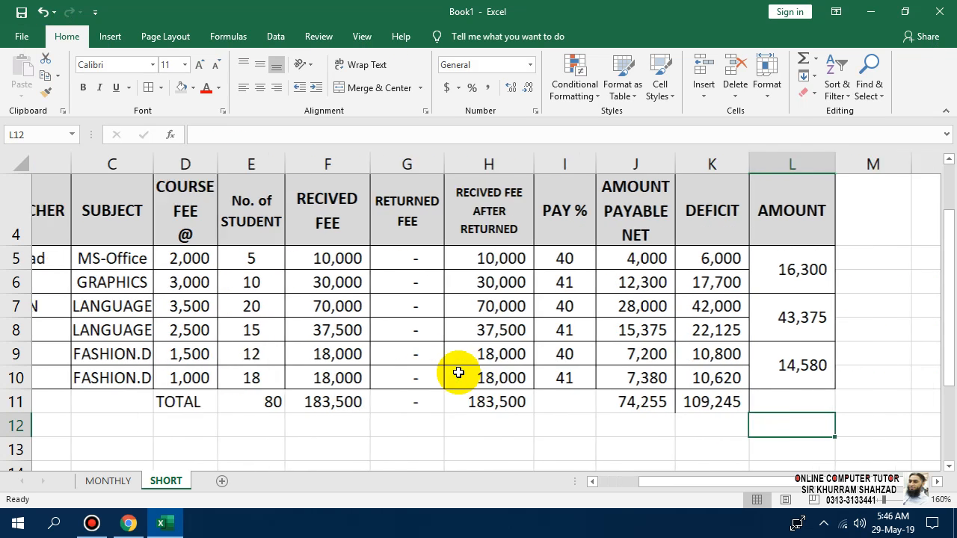
key(Right)
key(Up)
key(Left)
key(Left)
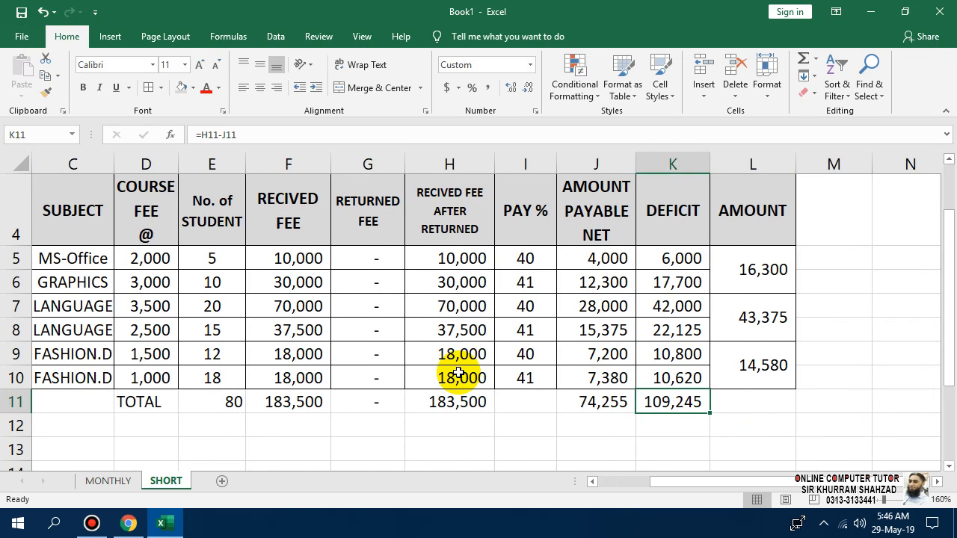
key(alt+=)
key(Return)
key(Left)
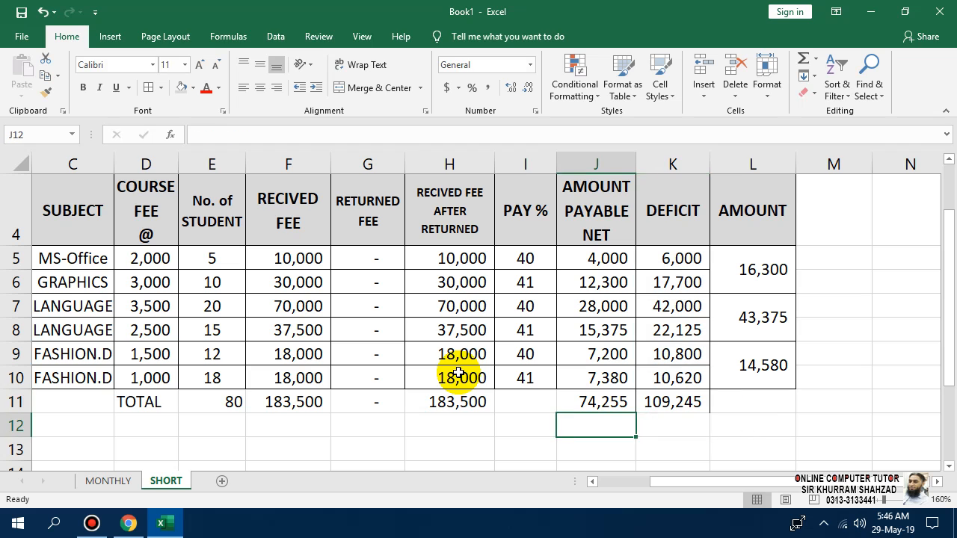
key(Up)
key(F2)
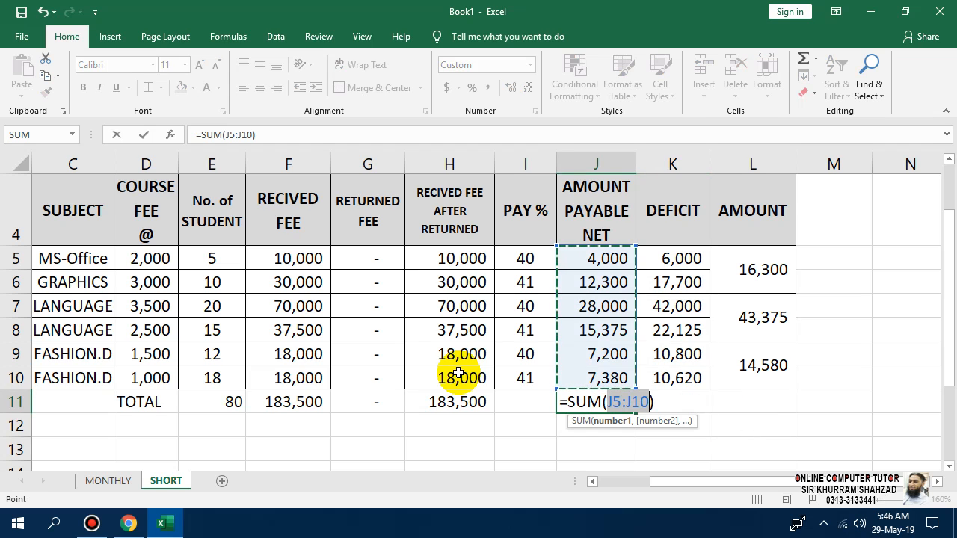
key(Right)
key(Right)
key(Escape)
key(Right)
key(Right)
key(Down)
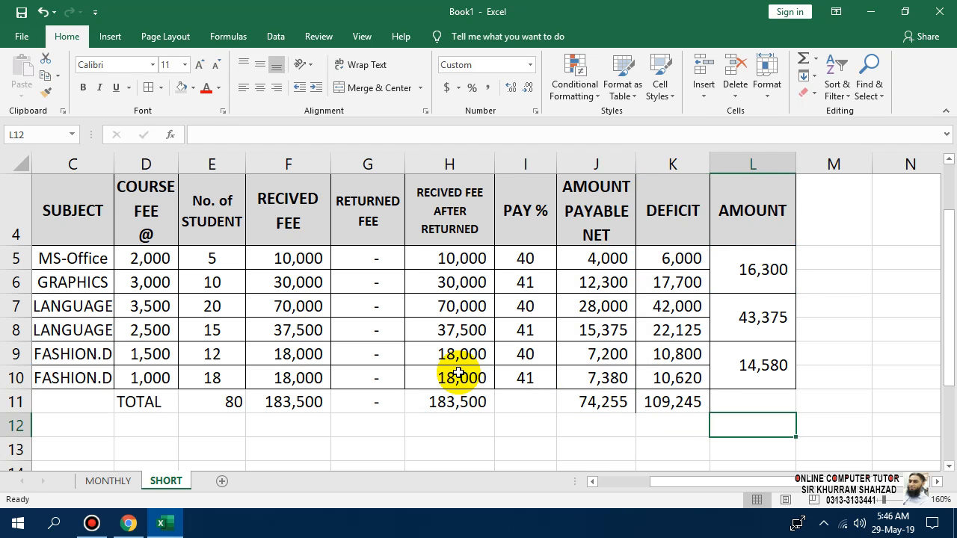
key(Up)
Enter =SUM(L5:L10) in L11 for an amount total of 74,255, then select D11:L11.
key(alt+equal)
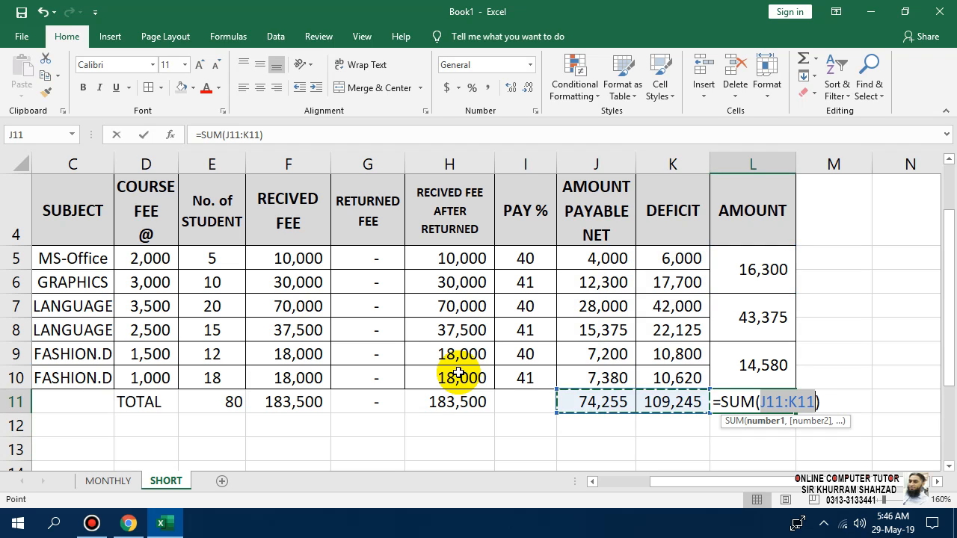
key(Escape)
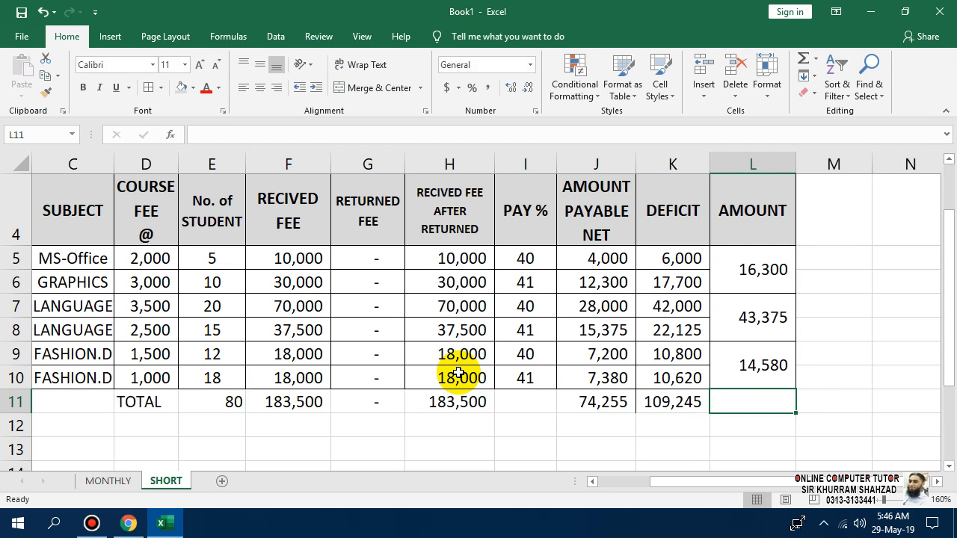
text(=SUM()
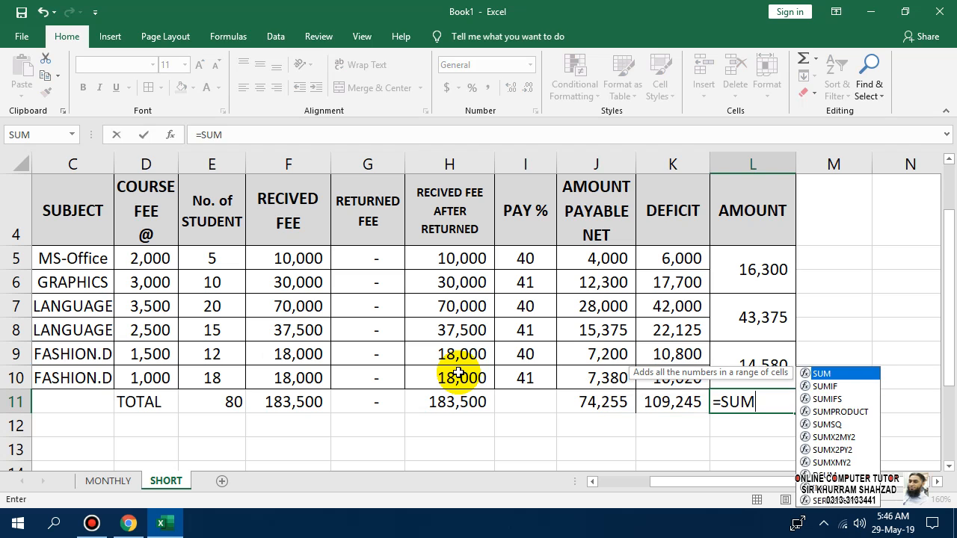
click(730, 264)
drag(744, 317, 801, 367)
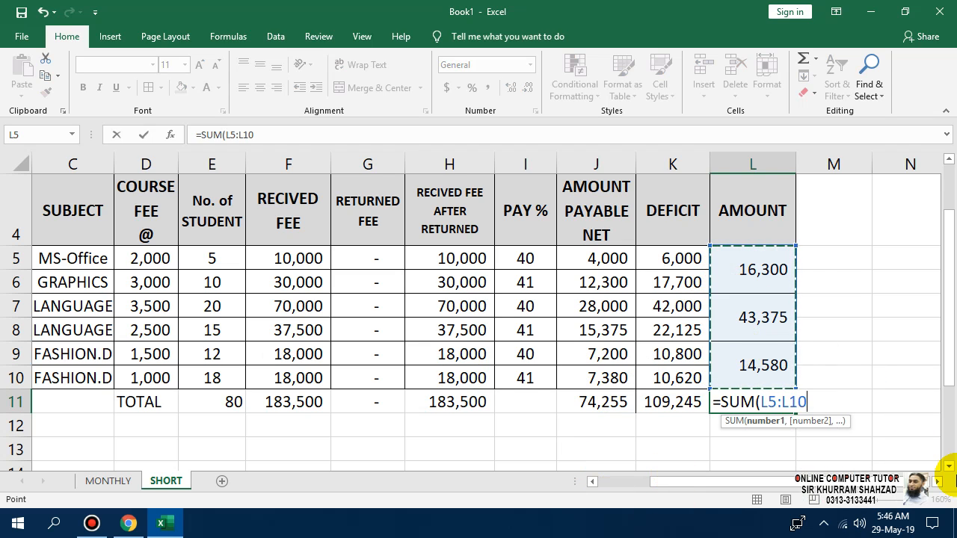
text())
key(Return)
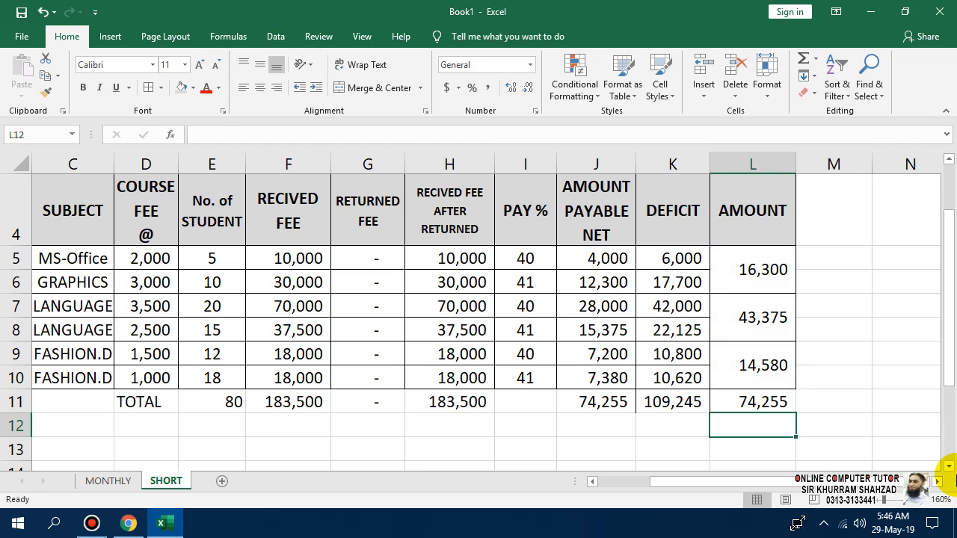
key(Up)
key(shift+Left)
key(shift+Left)
key(shift+Left)
key(shift+Left)
key(shift+Left)
key(shift+Left)
key(shift+Left)
key(shift+Left)
key(shift+Left)
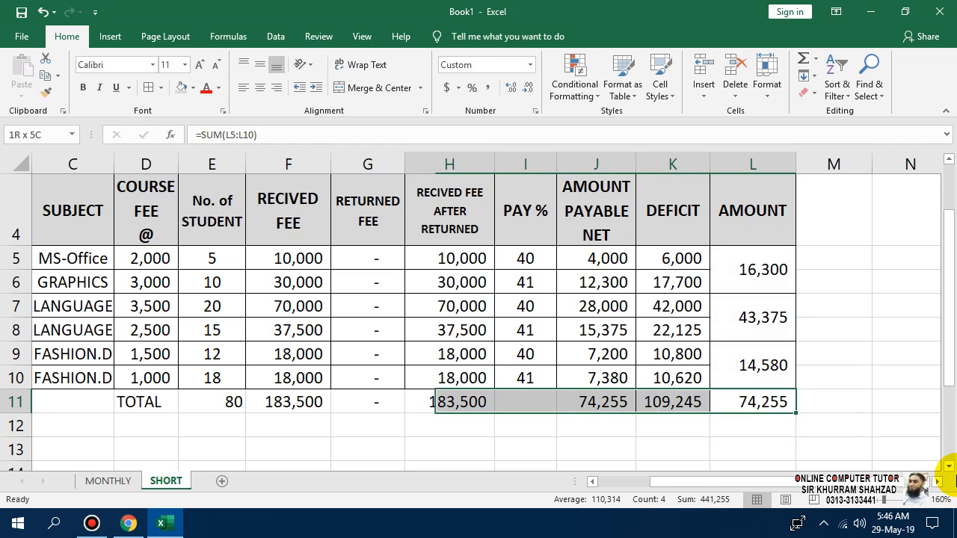
key(shift+Right)
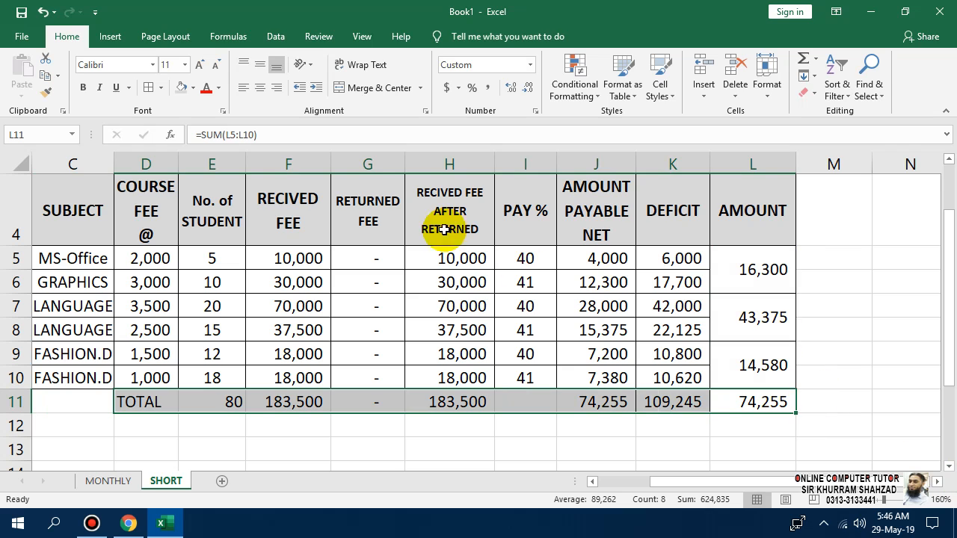
Format the TOTAL row D11:L11 as centred, bold, grey-shaded, with cell borders.
click(258, 69)
click(83, 88)
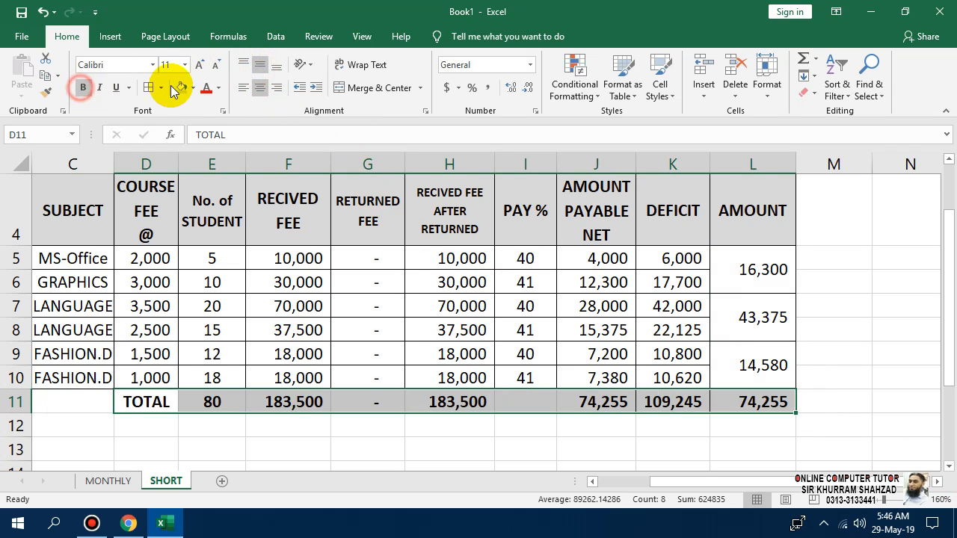
click(181, 87)
click(513, 459)
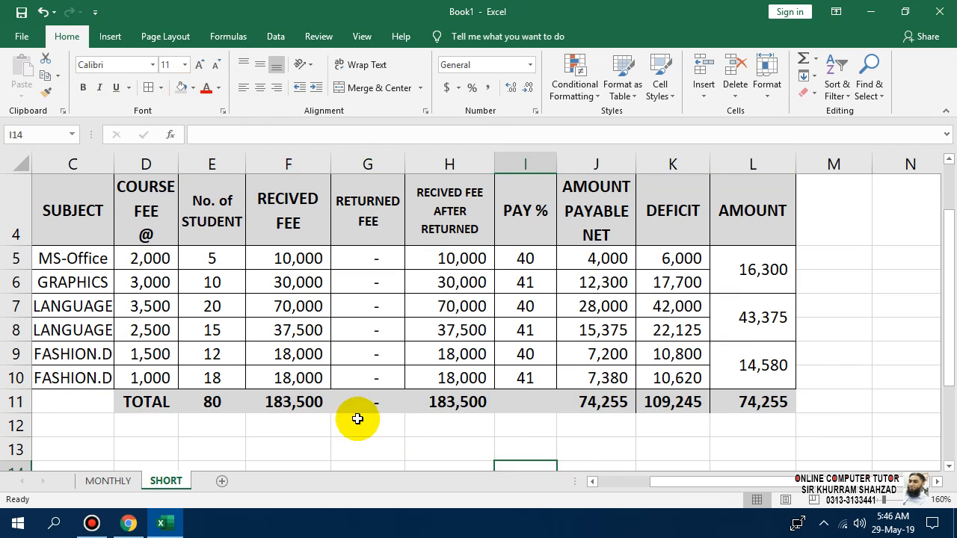
drag(143, 404, 720, 401)
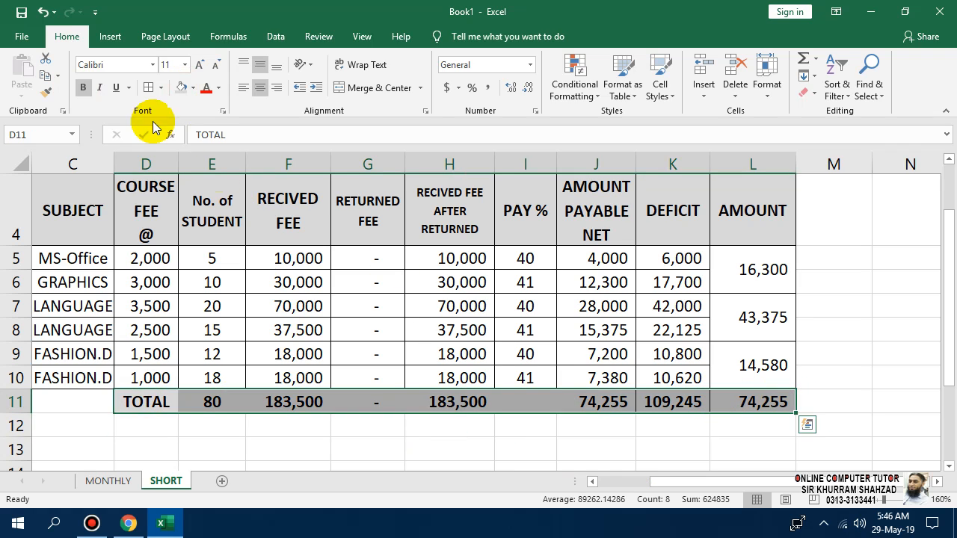
click(149, 87)
click(366, 427)
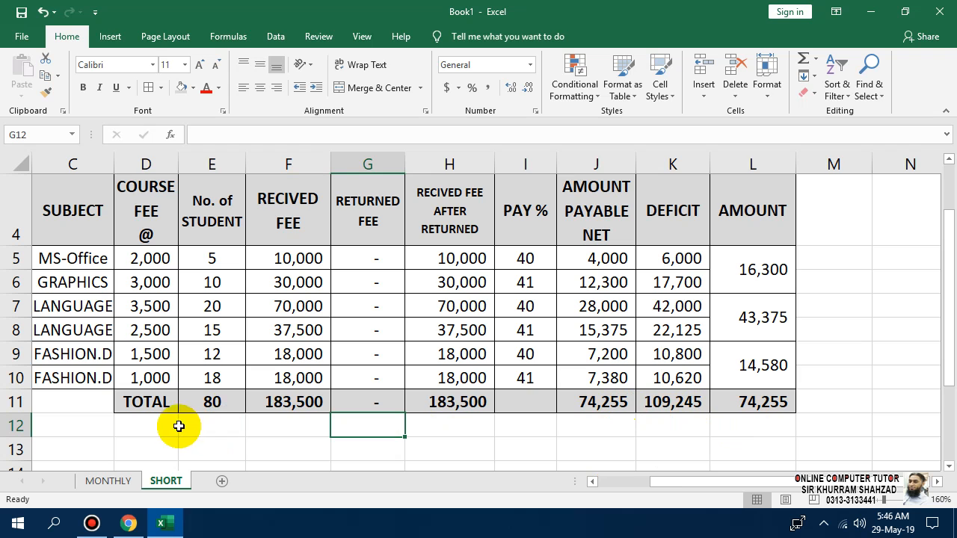
Zoom out and scroll so the whole table and empty rows below are visible.
scroll(231, 406, down, 1)
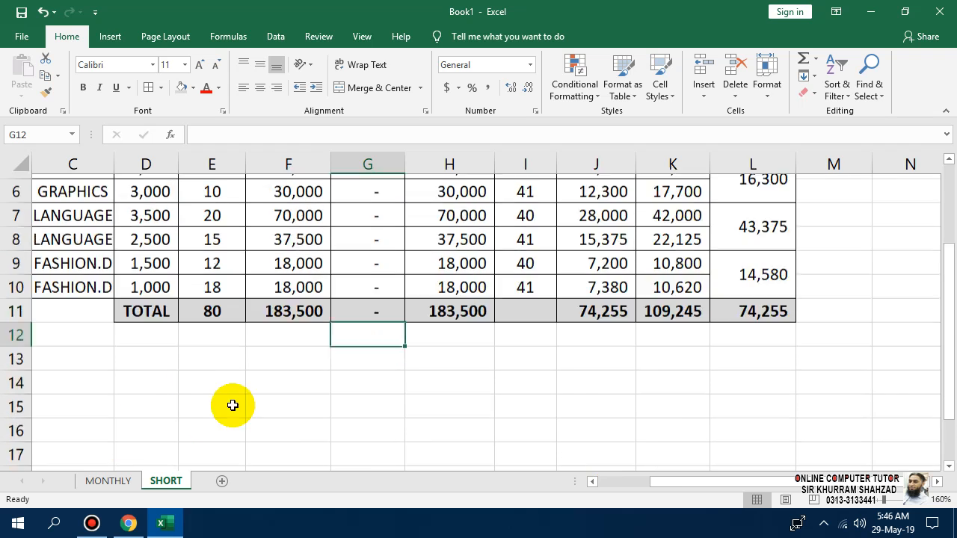
scroll(231, 406, up, 2)
drag(884, 500, 880, 500)
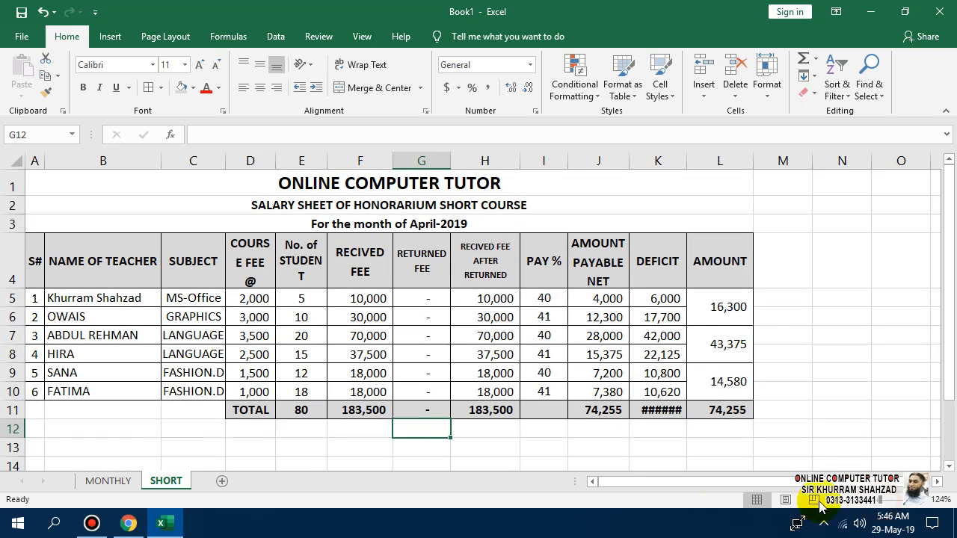
scroll(361, 412, down, 1)
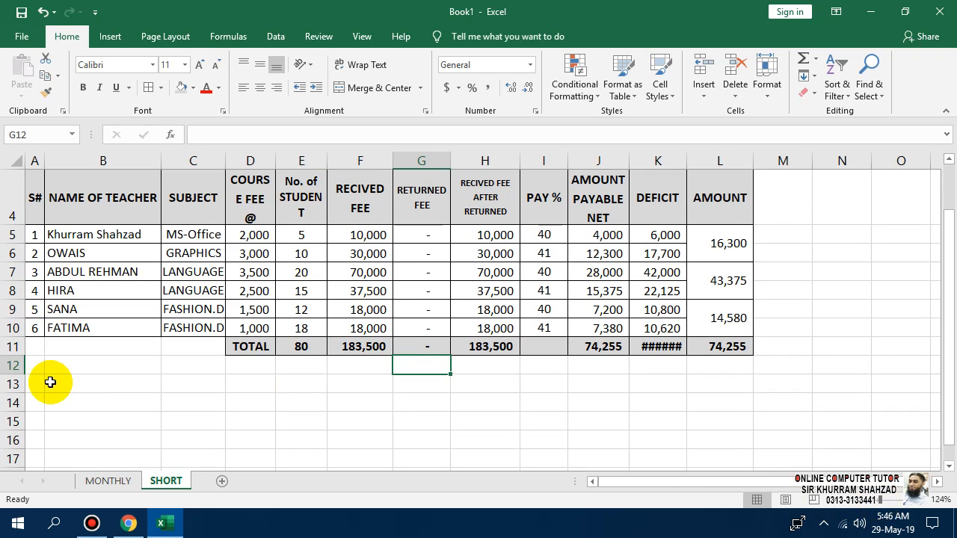
Enter the label GROSS AMOUNT RCVD in B13 and the formula =H11 in D13.
click(107, 391)
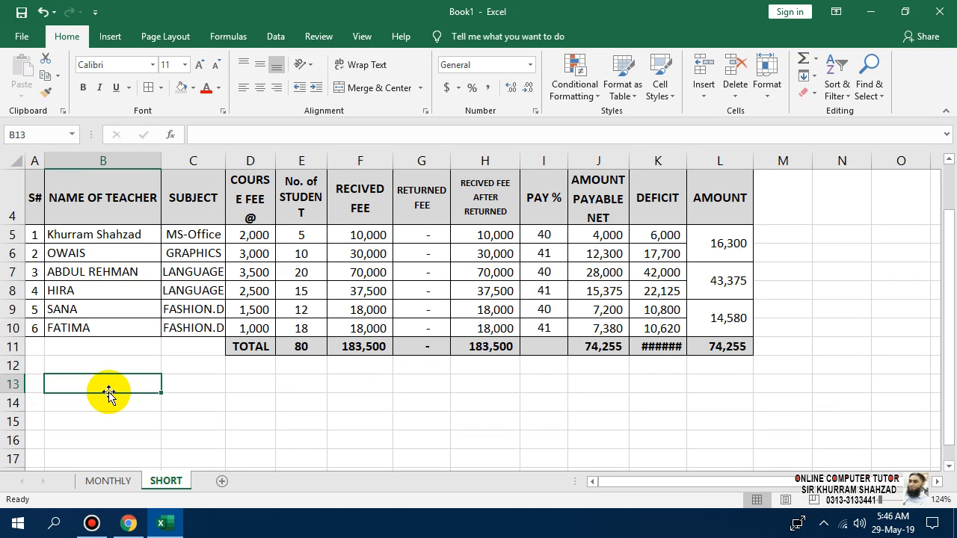
text(GRO)
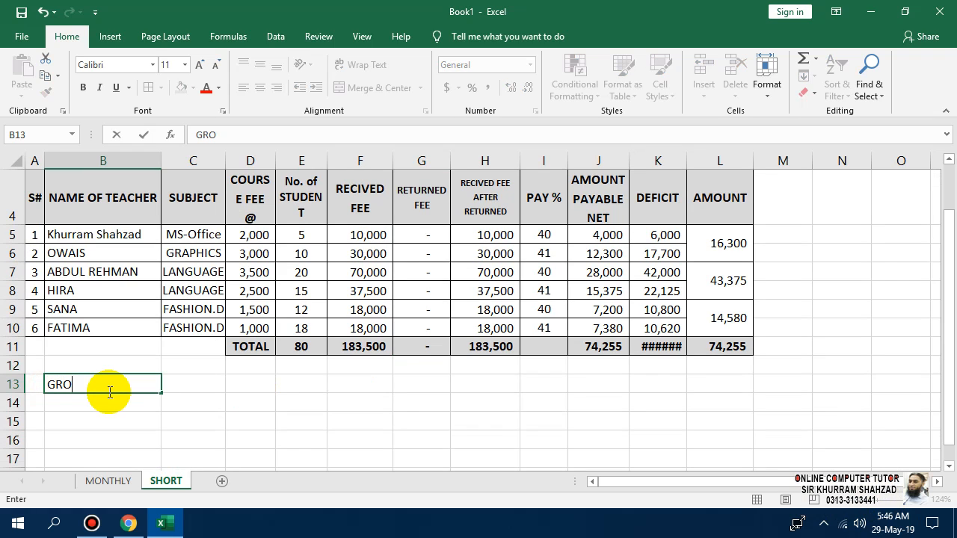
text(SS AMOUNT REC)
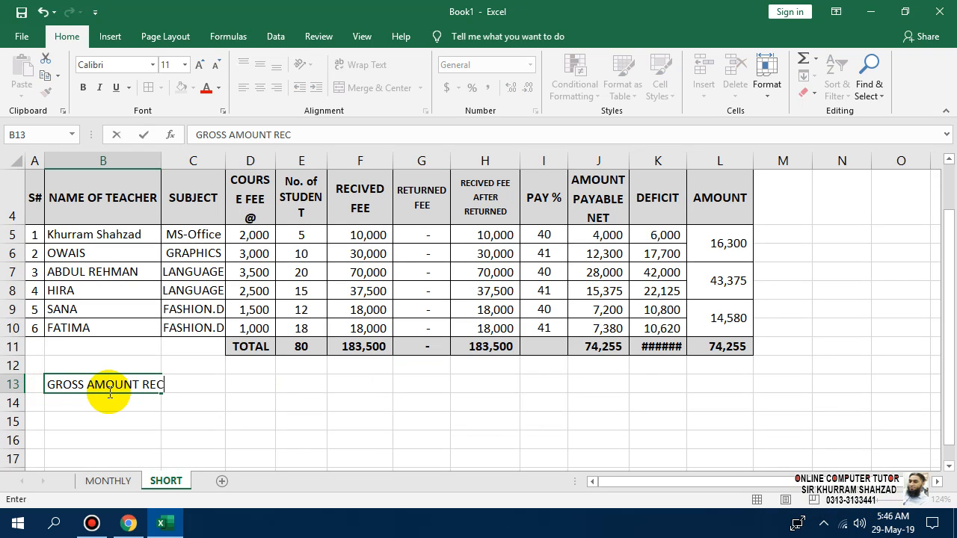
key(BackSpace)
key(BackSpace)
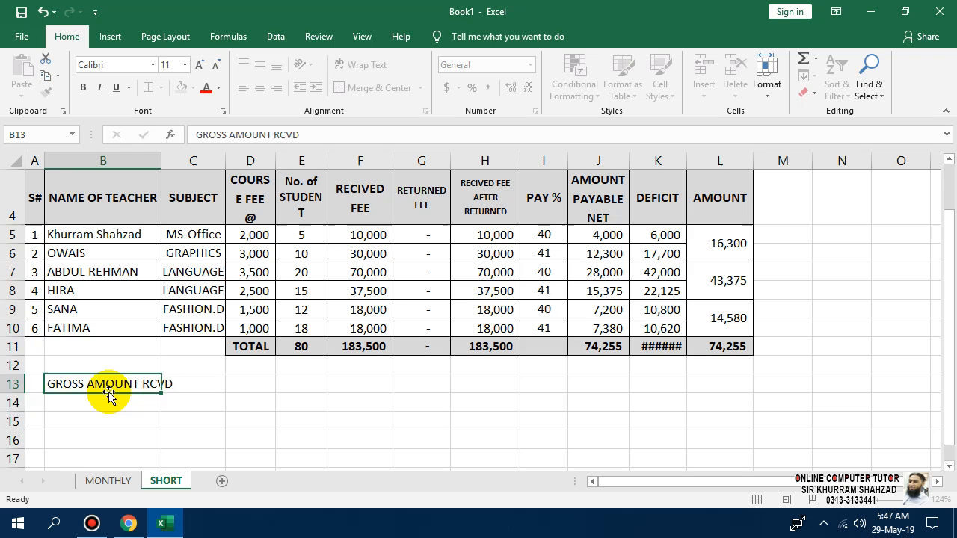
key(Return)
key(Right)
key(Up)
key(Right)
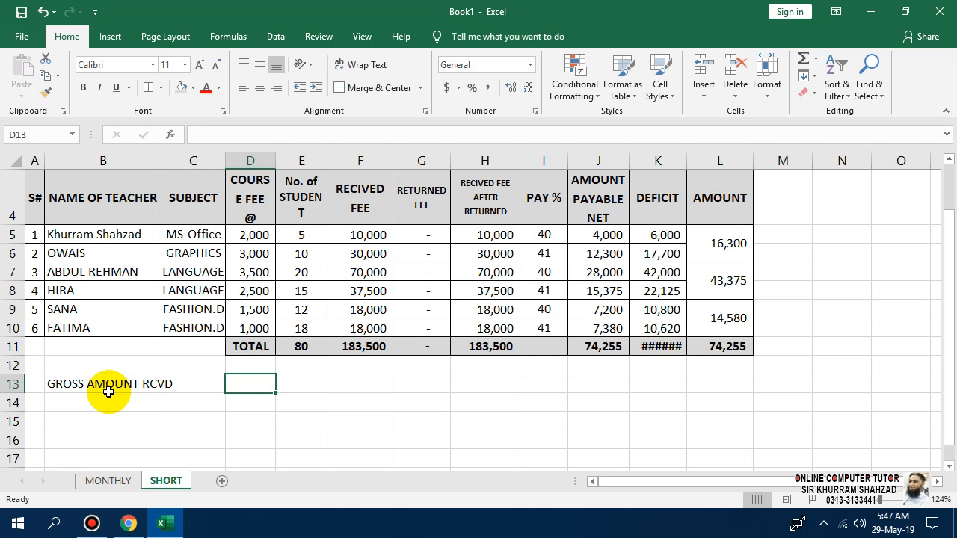
text(=)
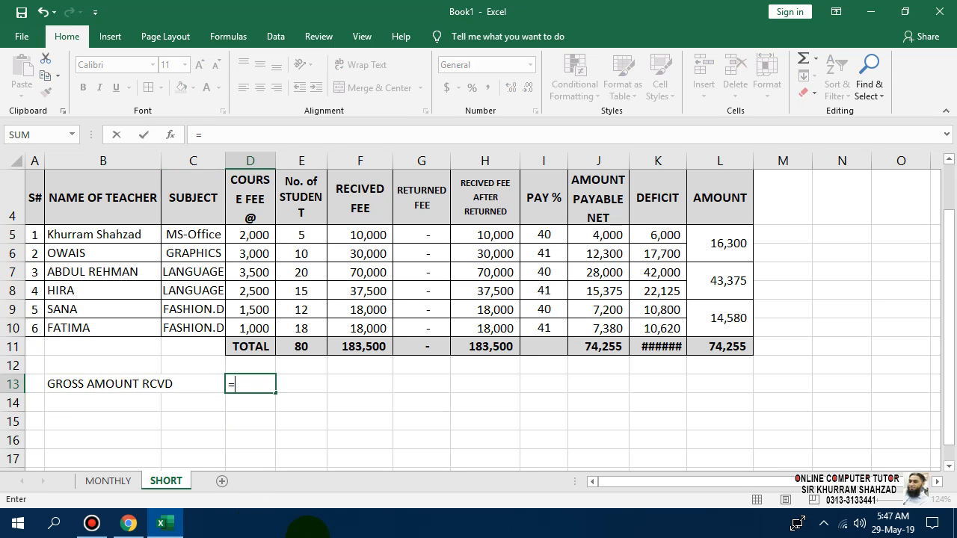
click(486, 348)
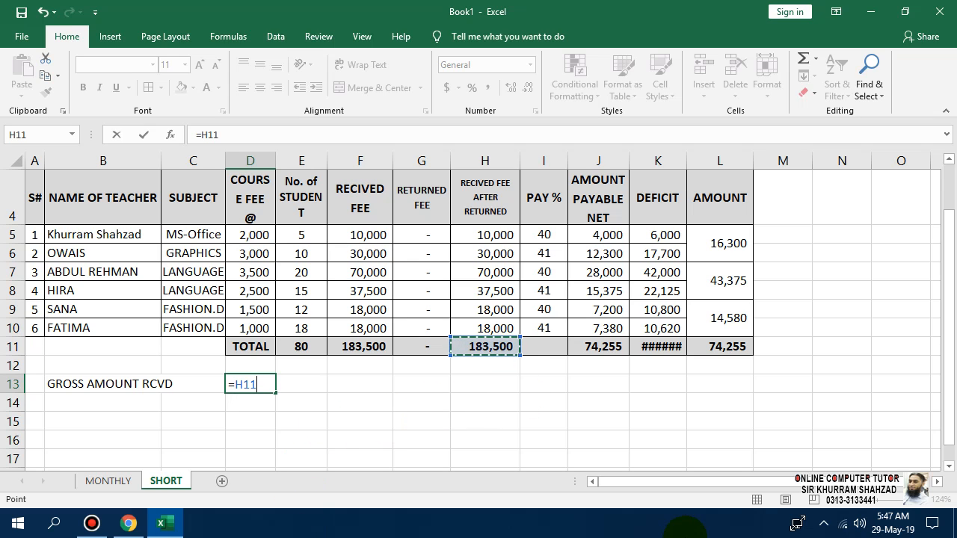
key(Return)
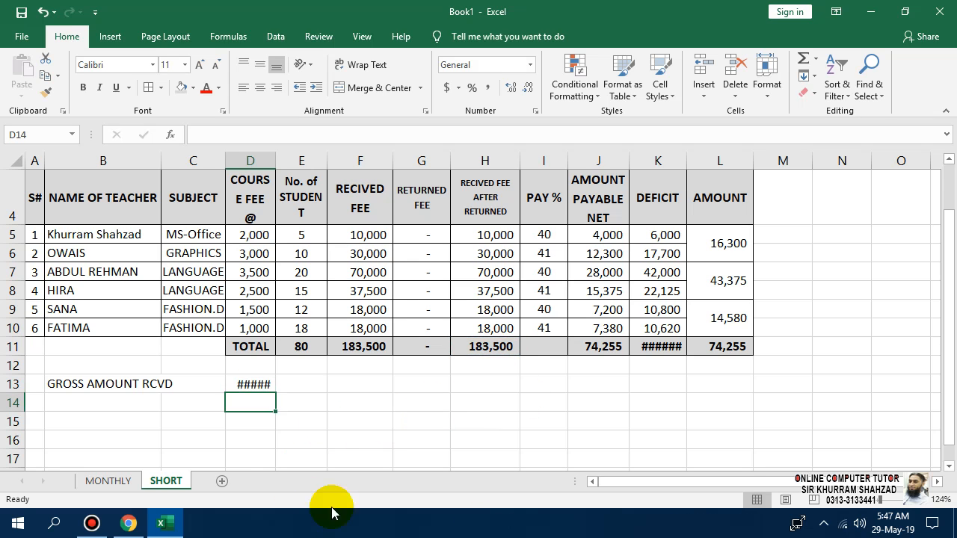
Merge D13:E13 and centre the 183,500 amount in it.
click(265, 385)
drag(266, 385, 294, 386)
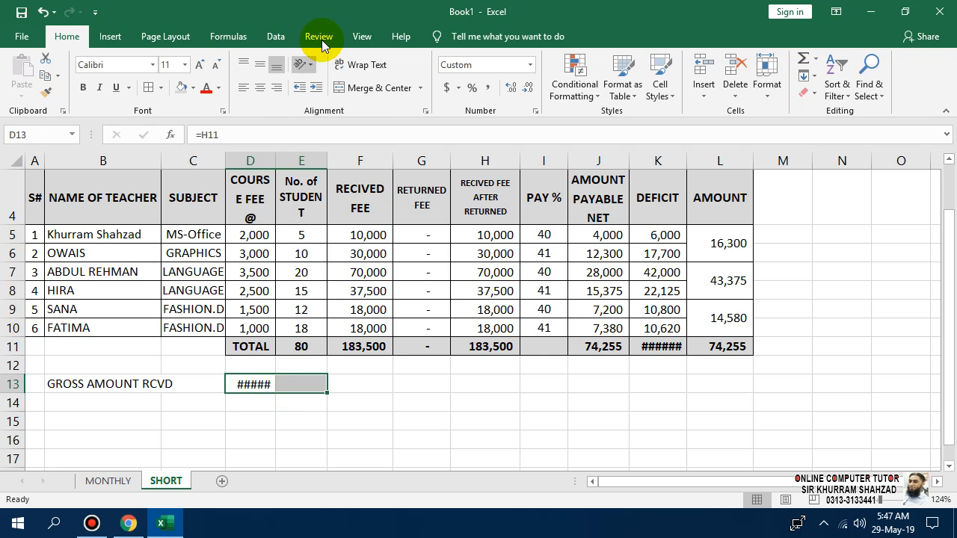
click(374, 88)
click(364, 381)
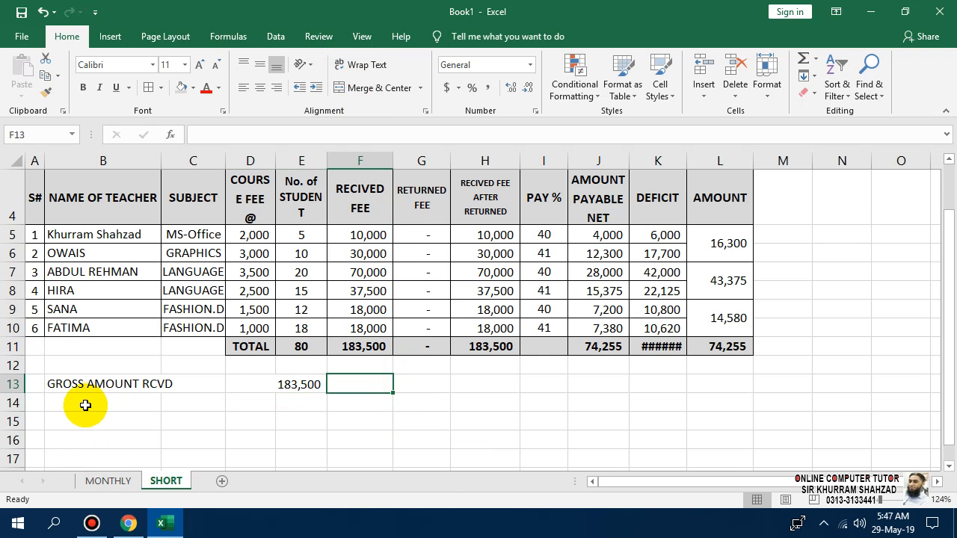
click(218, 383)
click(252, 384)
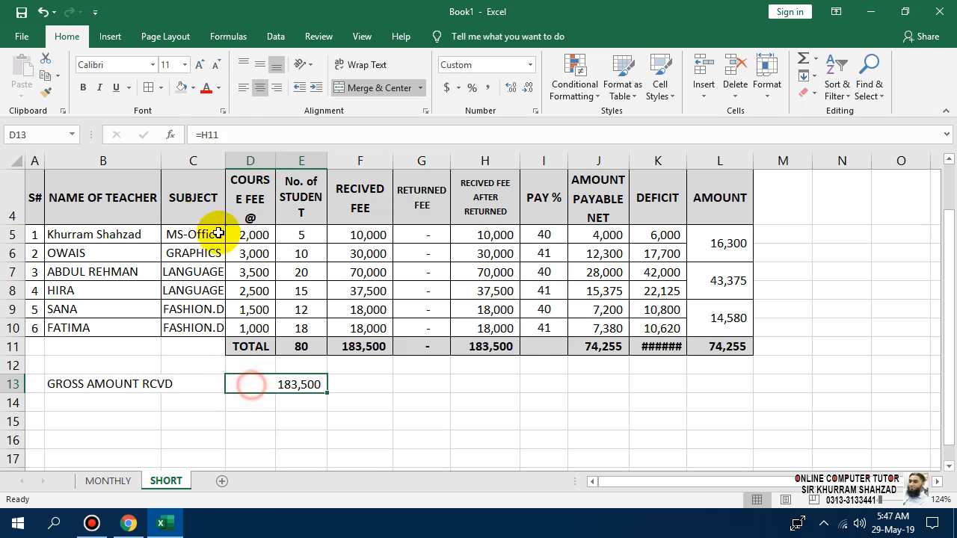
click(243, 88)
click(259, 86)
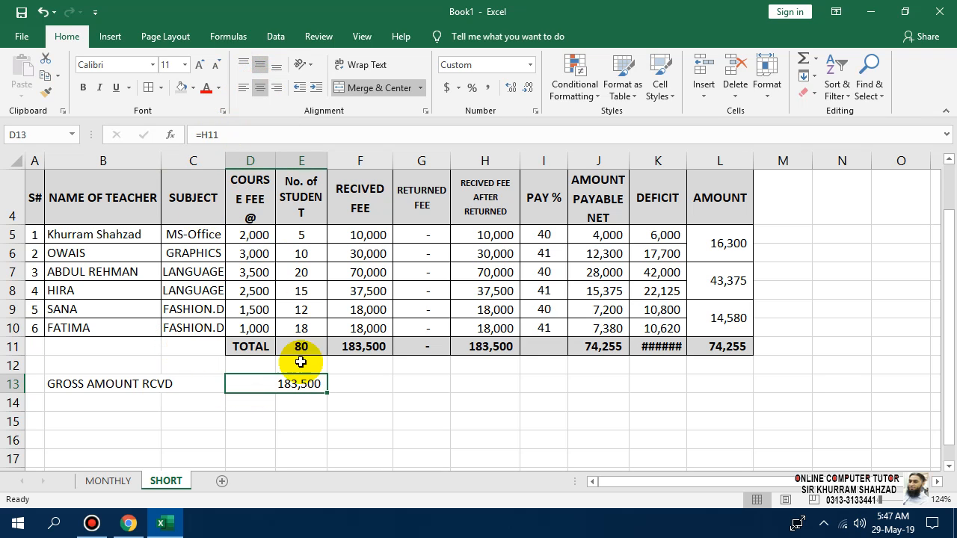
double_click(277, 383)
click(295, 439)
click(282, 382)
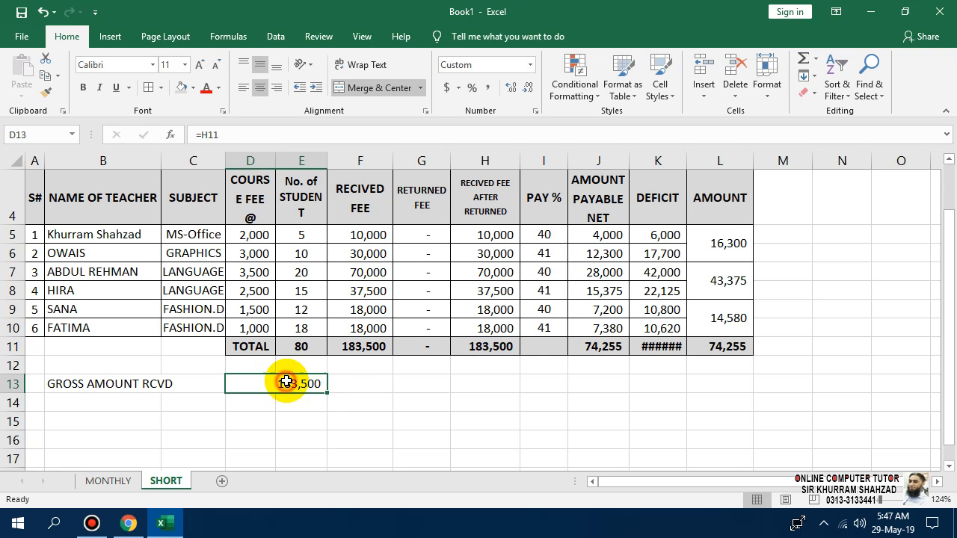
Merge B13:C13 and right-align the GROSS AMOUNT RCVD label.
click(183, 385)
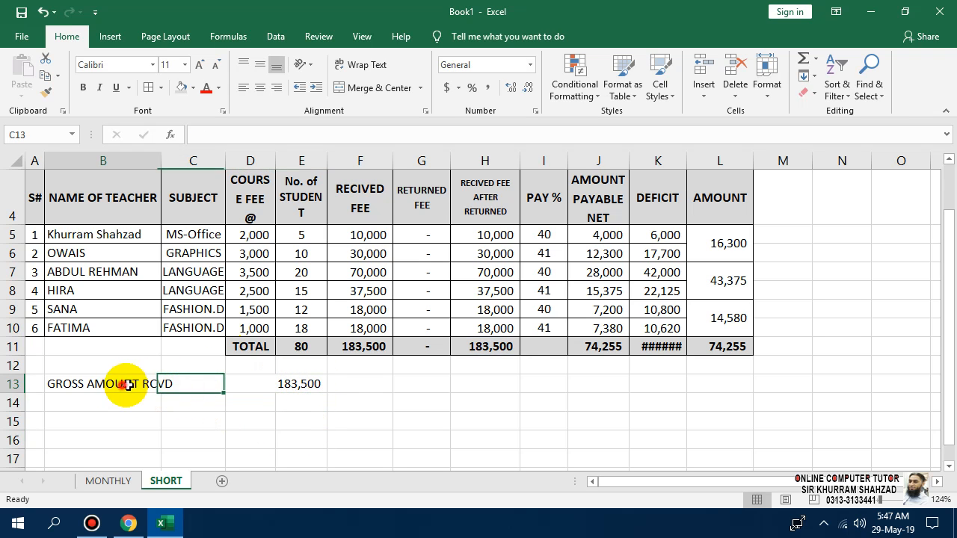
drag(132, 387, 191, 383)
click(357, 87)
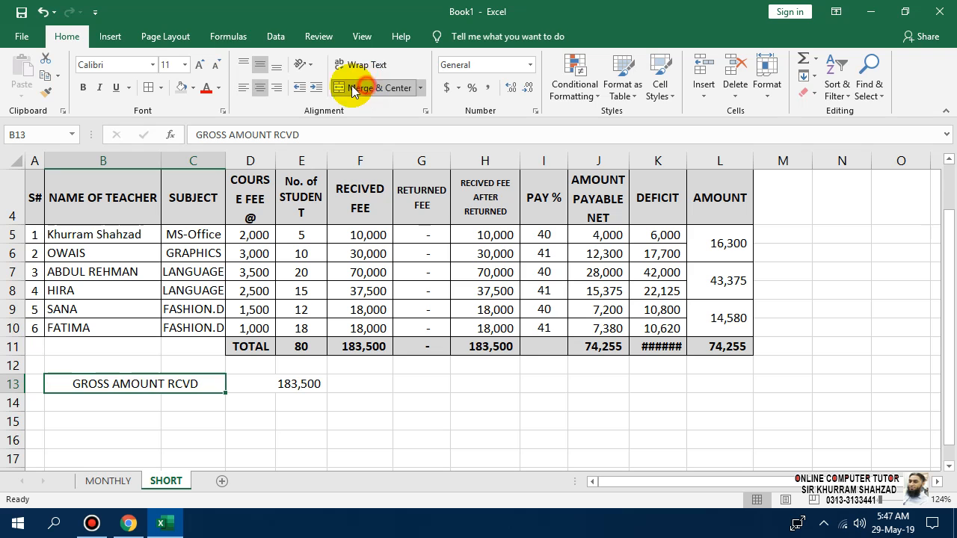
click(277, 88)
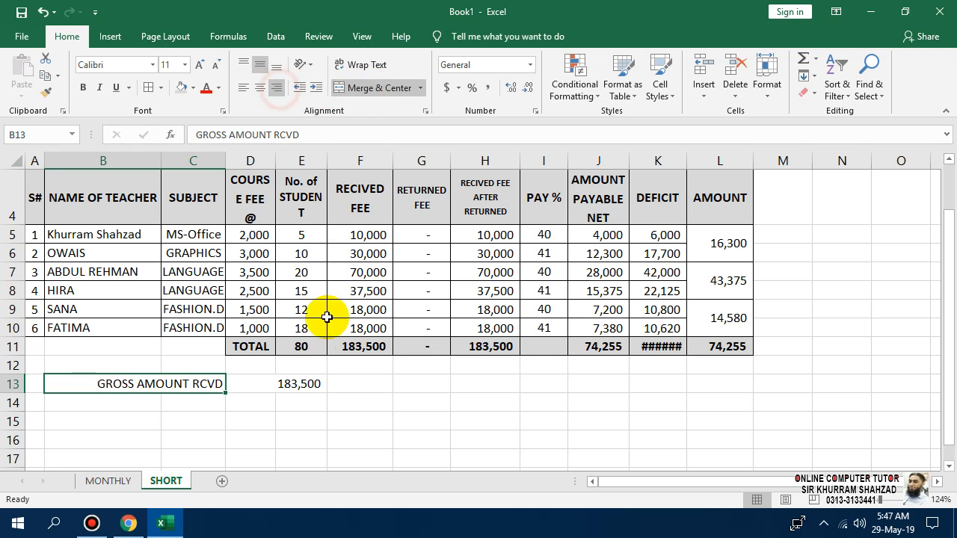
click(295, 415)
Copy the summary line B13:E13 into rows 14 and 15, then select the copied amounts D14:E15.
drag(301, 385, 173, 384)
key(ctrl+c)
click(104, 402)
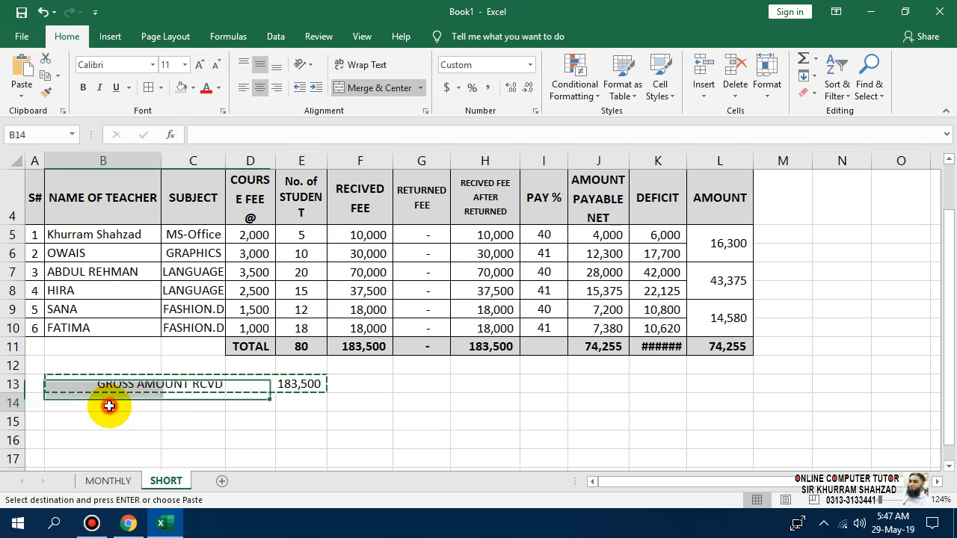
key(ctrl+v)
click(116, 421)
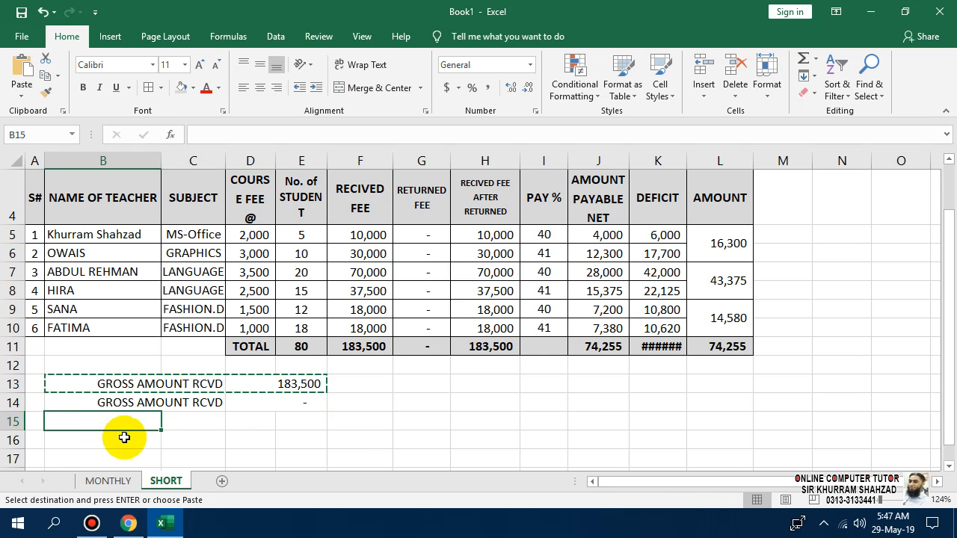
key(ctrl+v)
drag(278, 399, 277, 417)
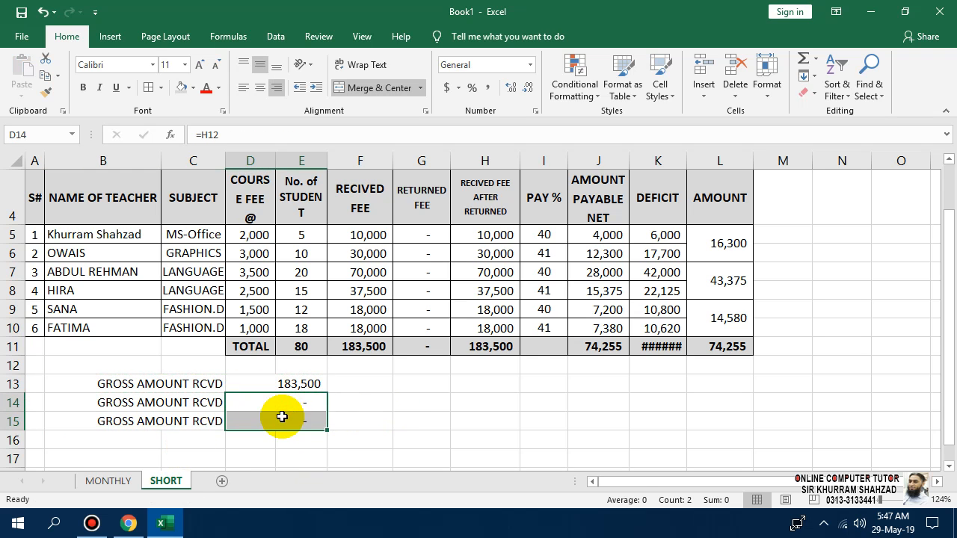
Relabel B14, first as DISCOUNT and finally as NET AMOUNT RCD.
click(218, 402)
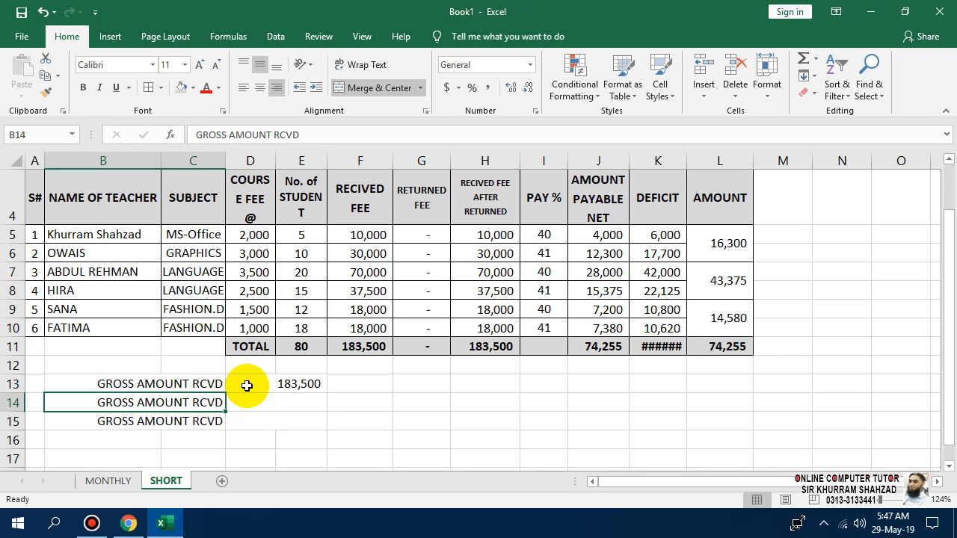
text(DISCOUNT)
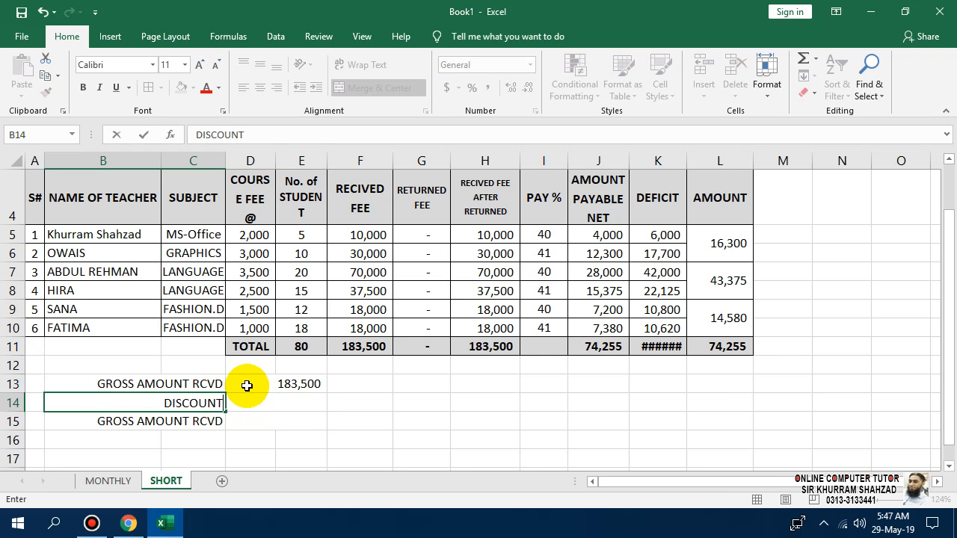
key(Return)
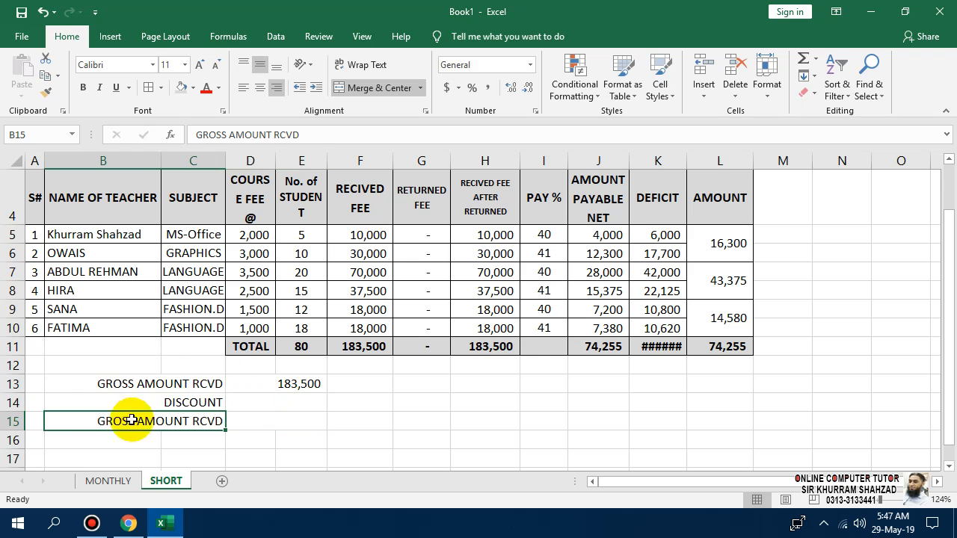
click(348, 159)
right_click(348, 159)
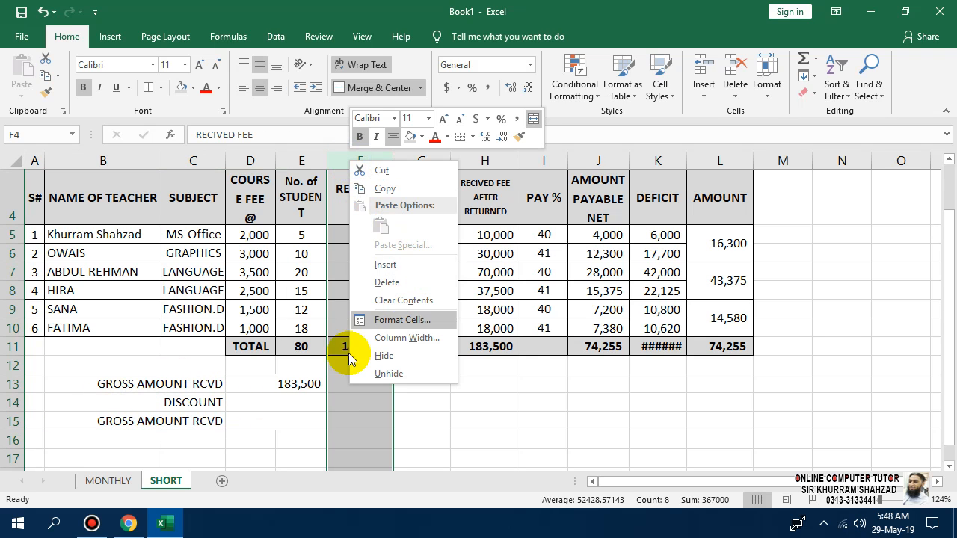
click(297, 405)
click(218, 398)
key(Delete)
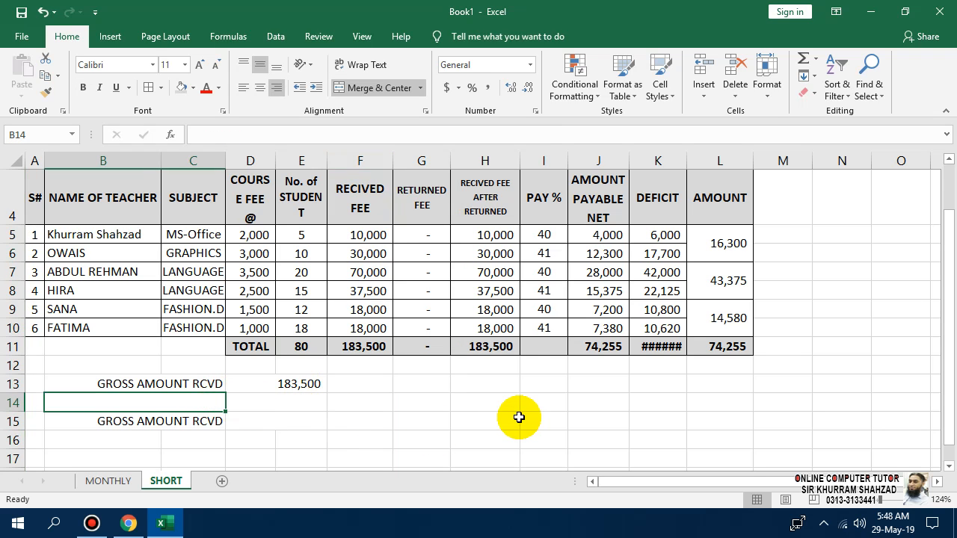
text(NET AMOUNT RCD)
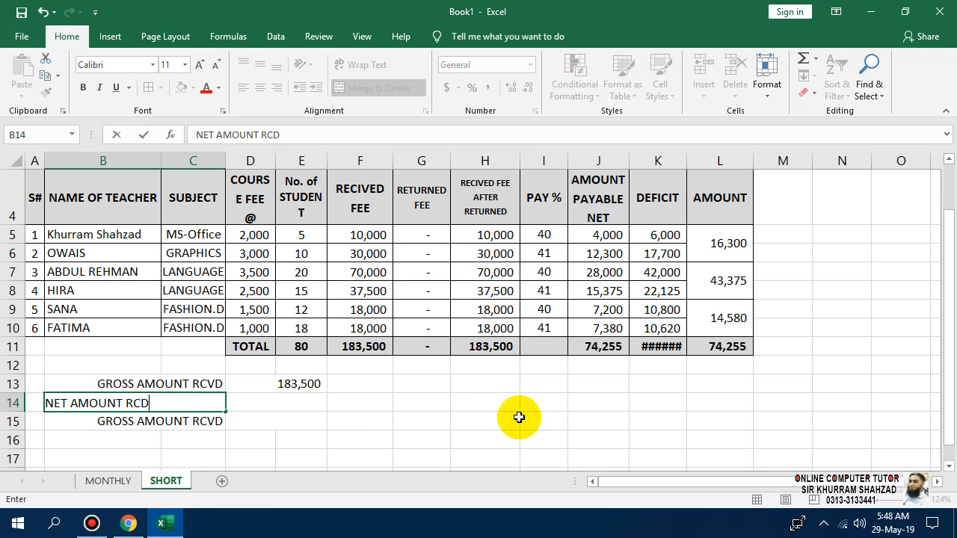
key(Return)
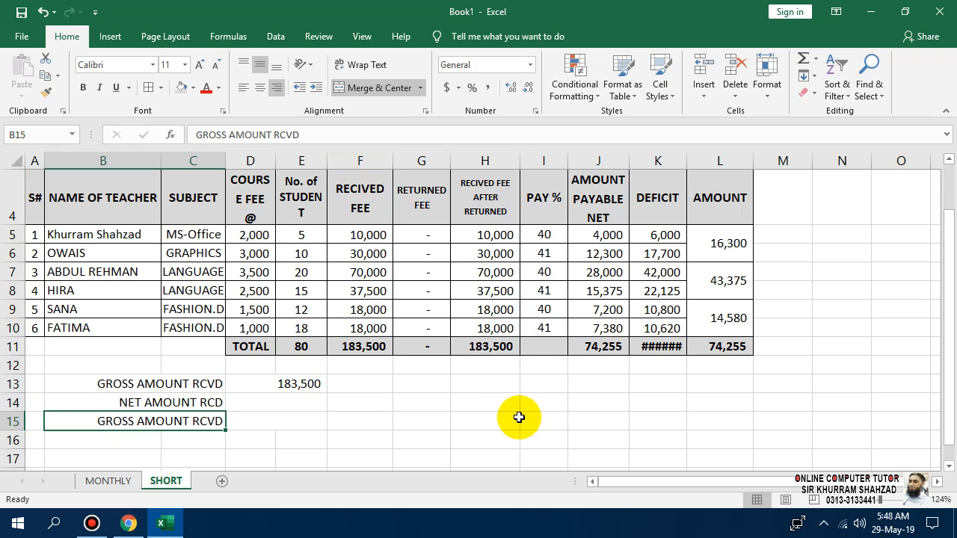
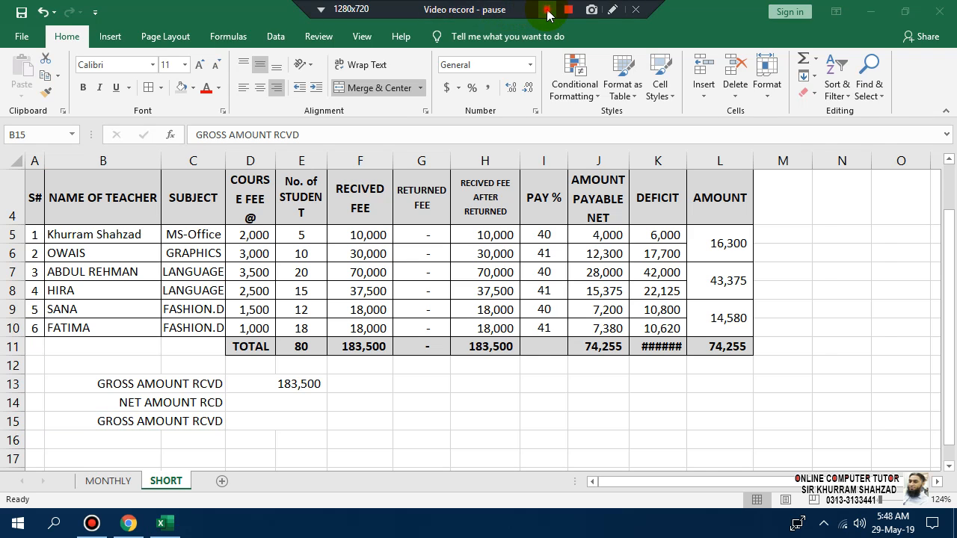
Link GROSS AMOUNT RCVD to =F11 and NET AMOUNT RCD to =H11, each showing 183,500.
click(547, 9)
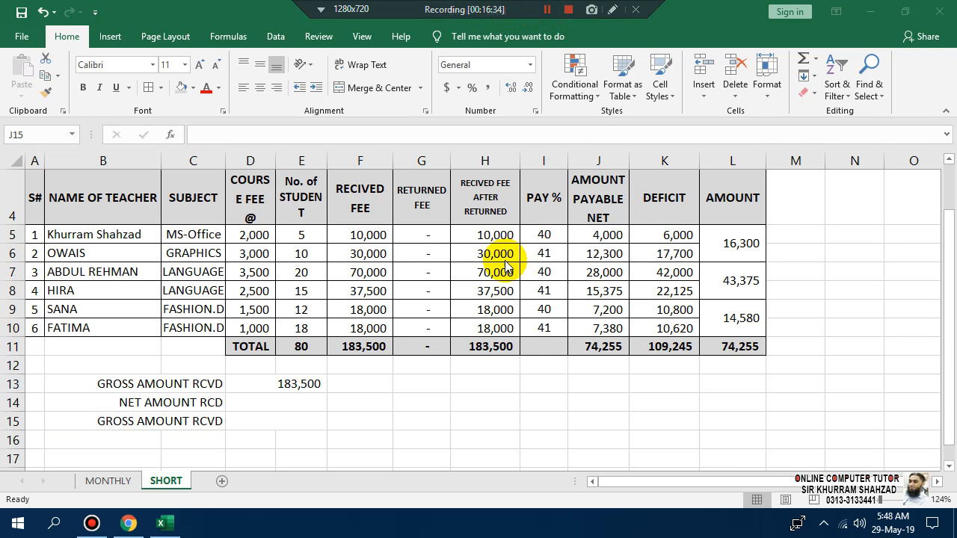
click(300, 401)
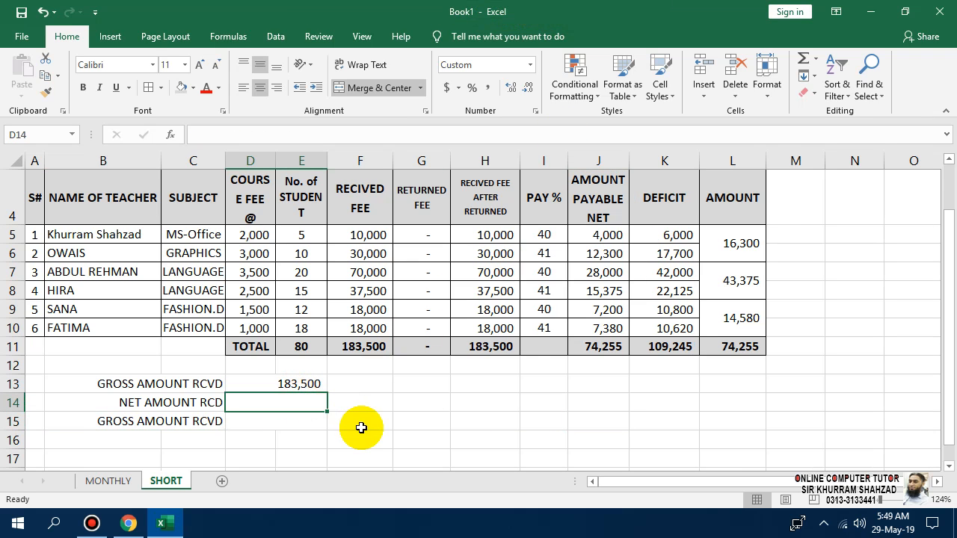
text(=)
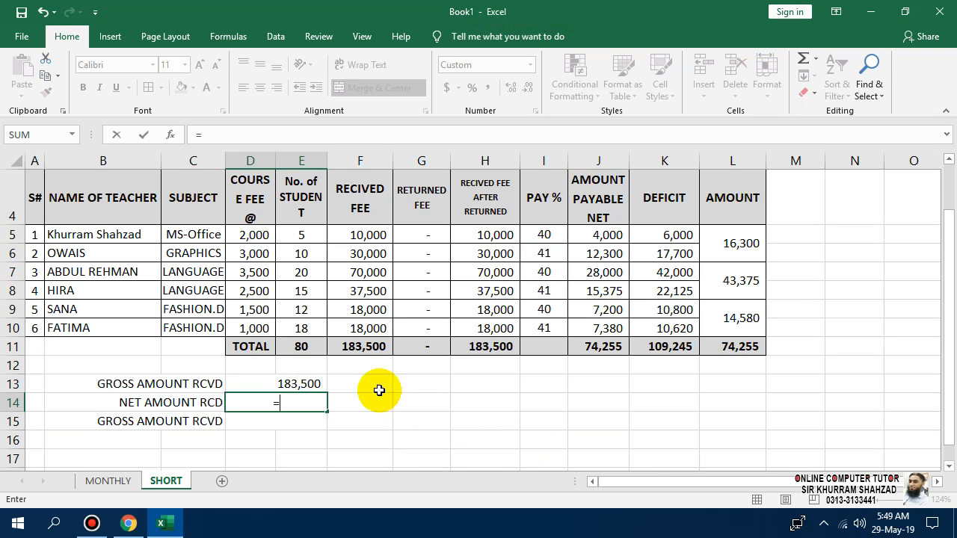
key(Escape)
click(291, 384)
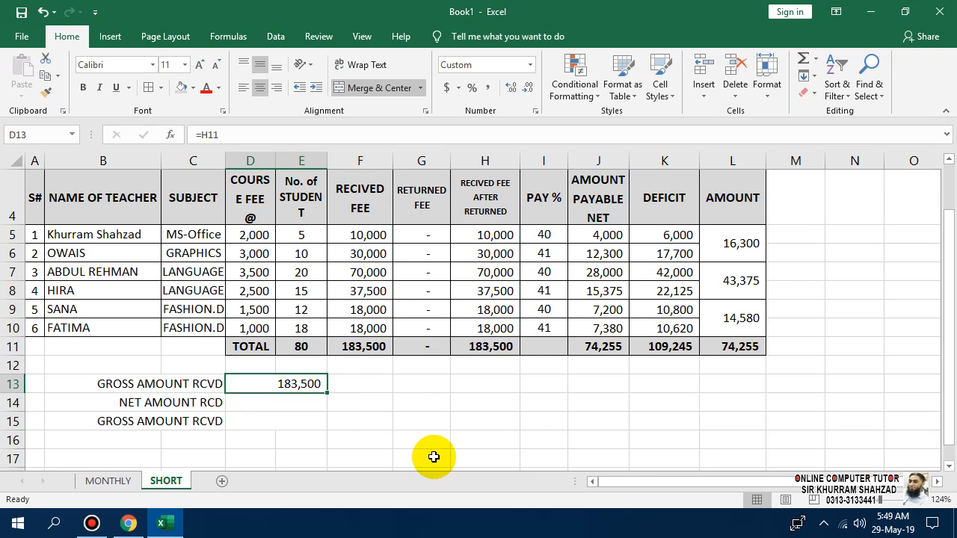
text(=)
click(362, 347)
key(Return)
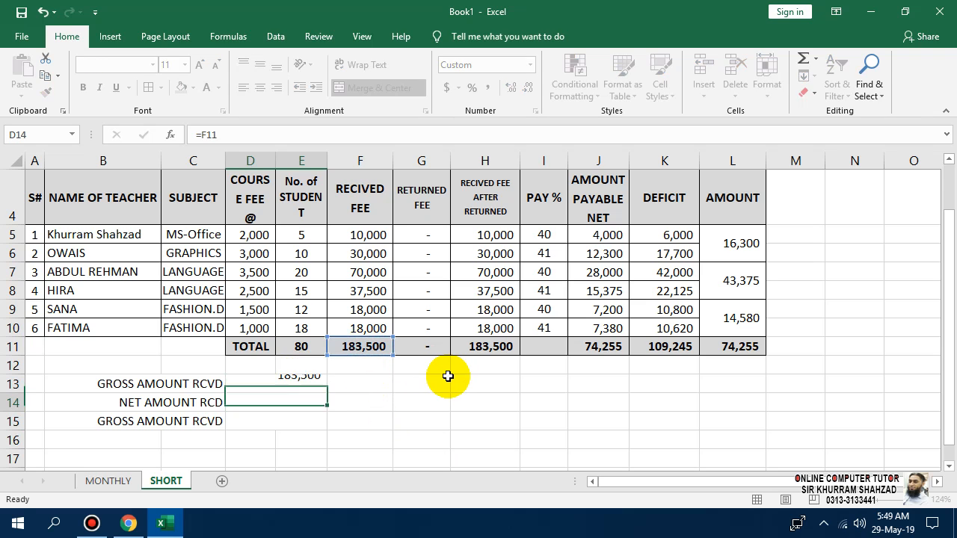
text(=)
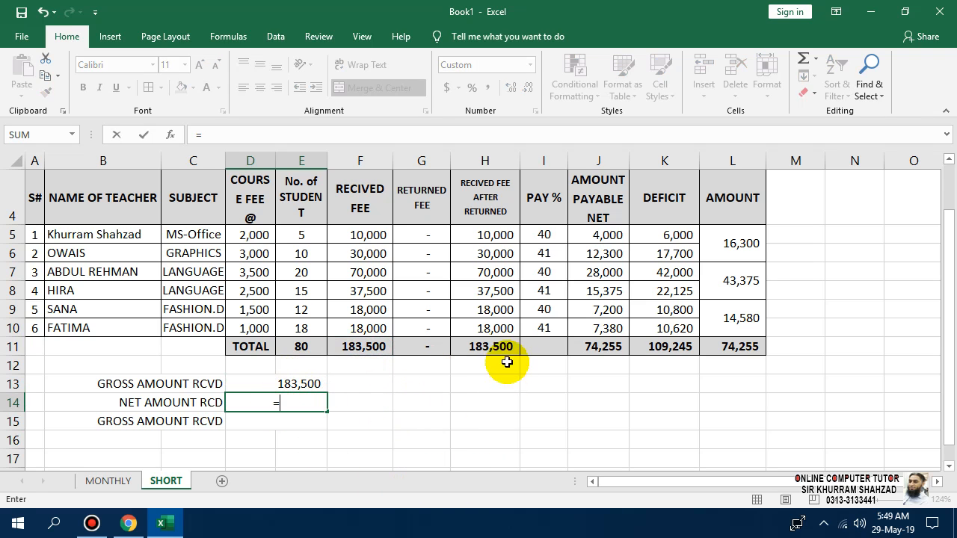
click(497, 350)
key(Return)
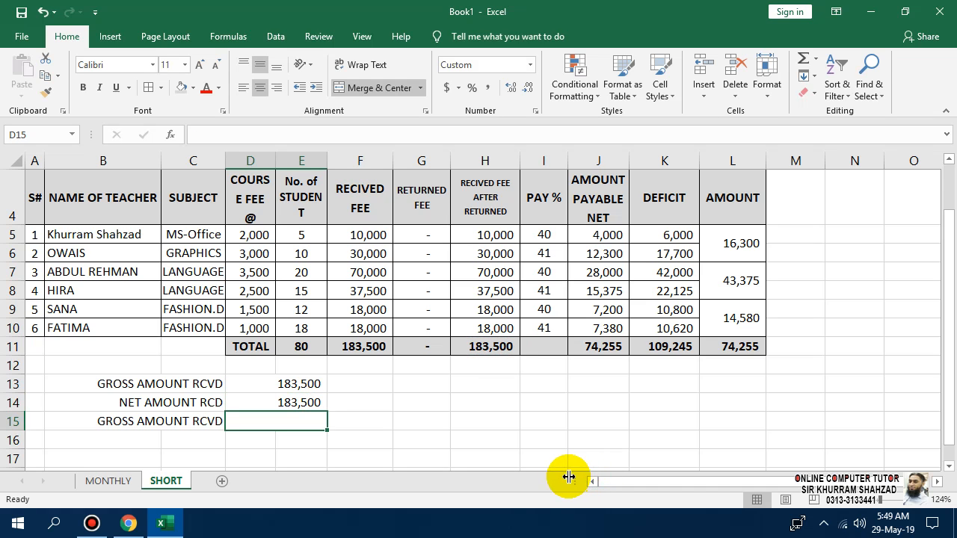
Enter a 2000 returned fee for the first teacher in G5.
click(428, 235)
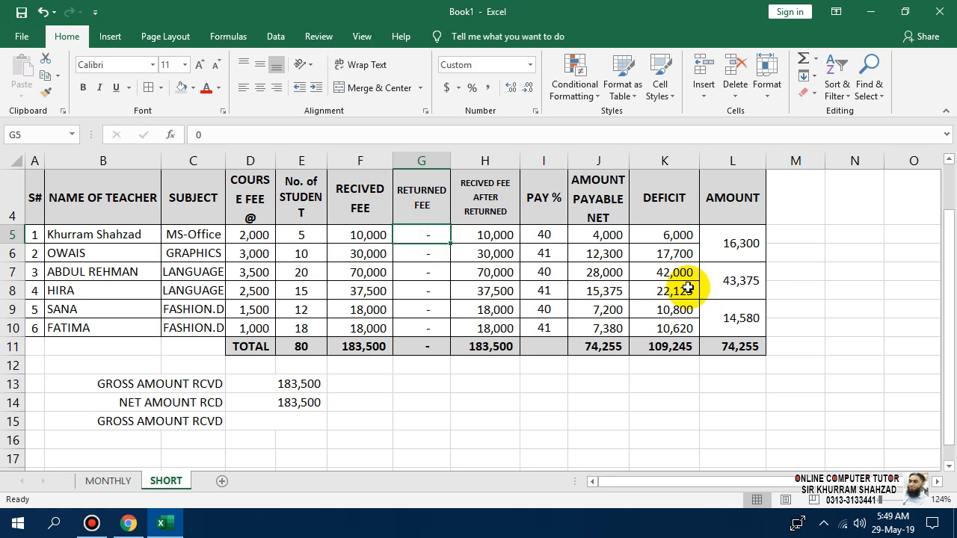
text(2000)
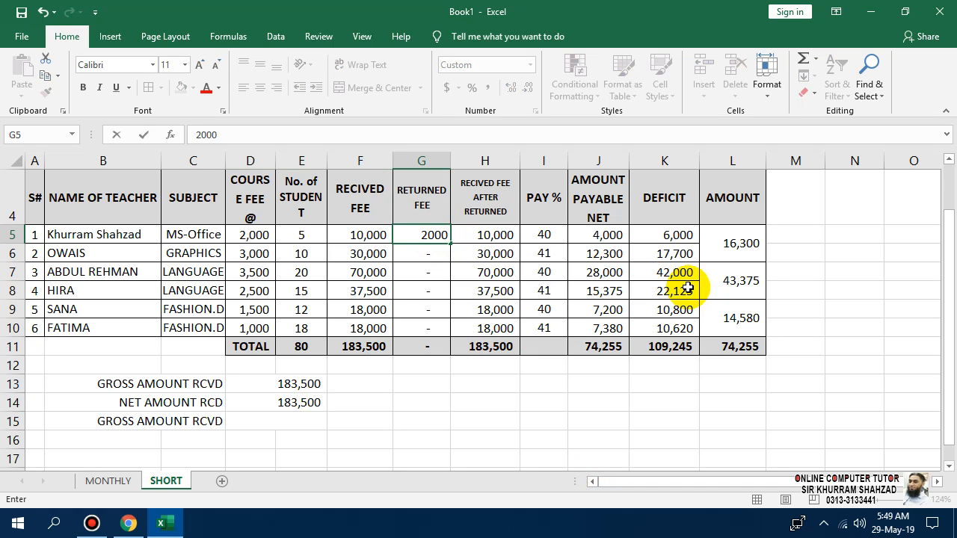
key(Return)
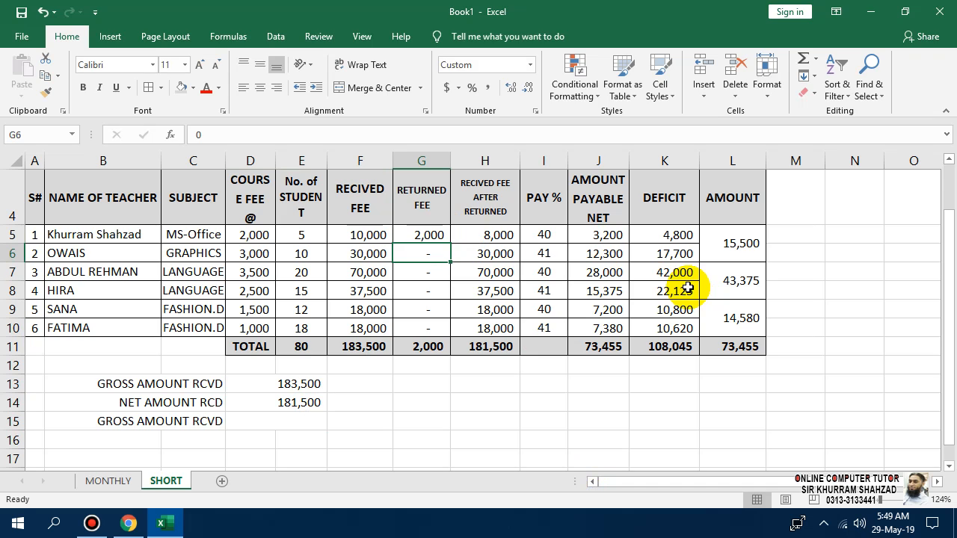
key(Down)
key(Down)
key(Down)
key(Down)
key(Down)
key(Down)
key(Down)
key(Down)
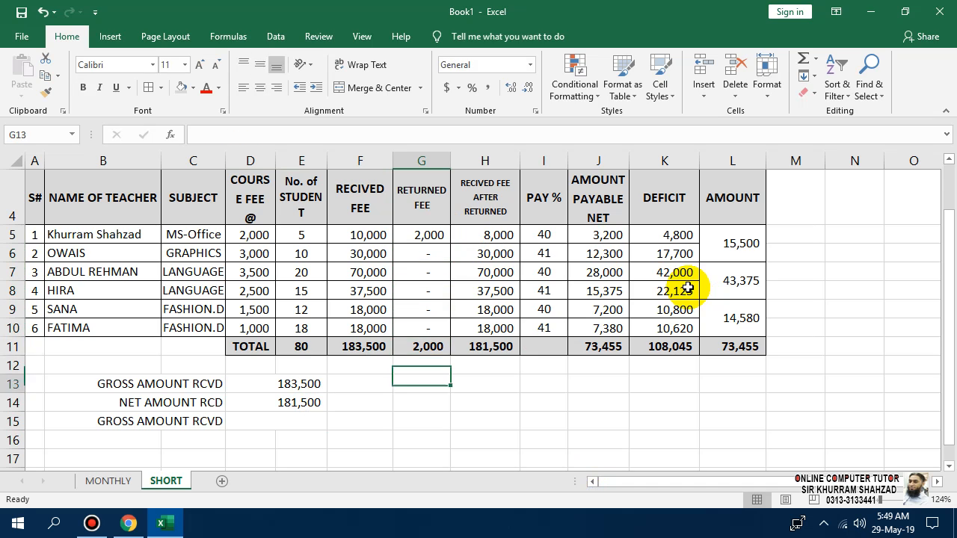
key(Left)
key(Left)
key(Left)
key(Left)
Label row 15 PAYABLE AMOUNT and link its amount to the AMOUNT PAYABLE NET total (73,455).
key(Down)
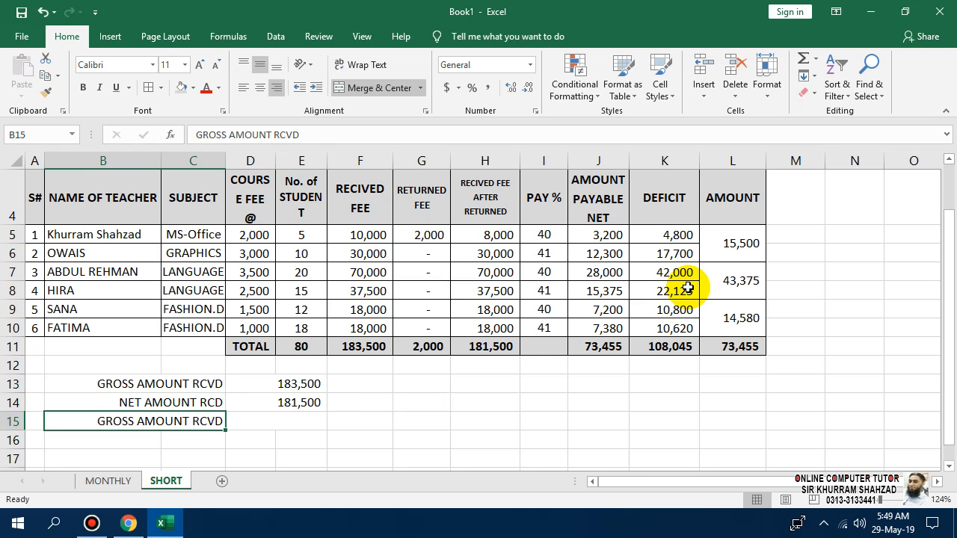
text(PAYABLE AMOUNT)
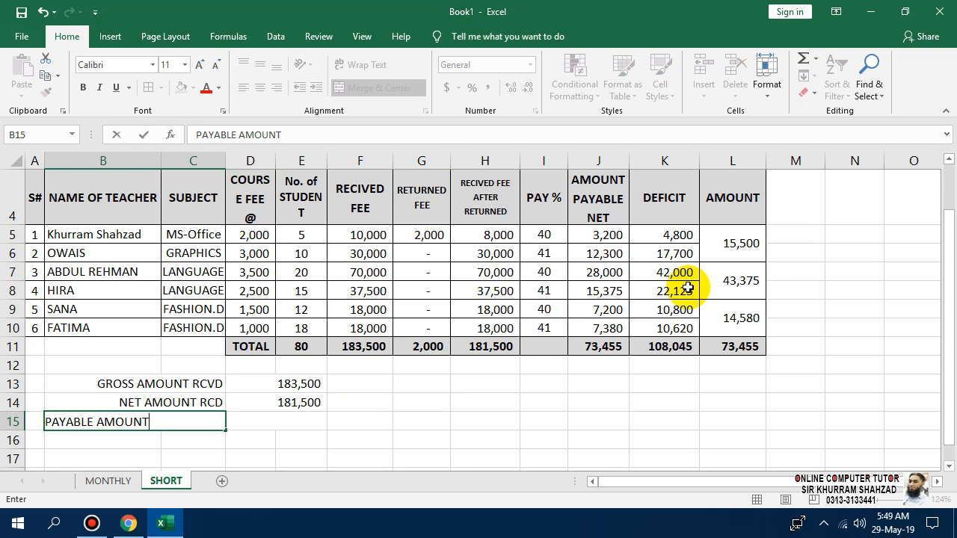
key(Tab)
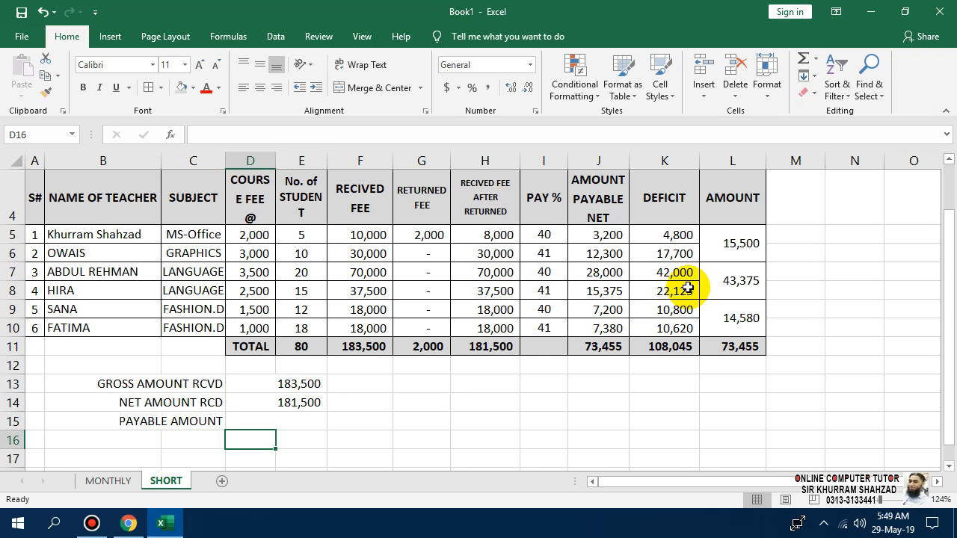
text(=)
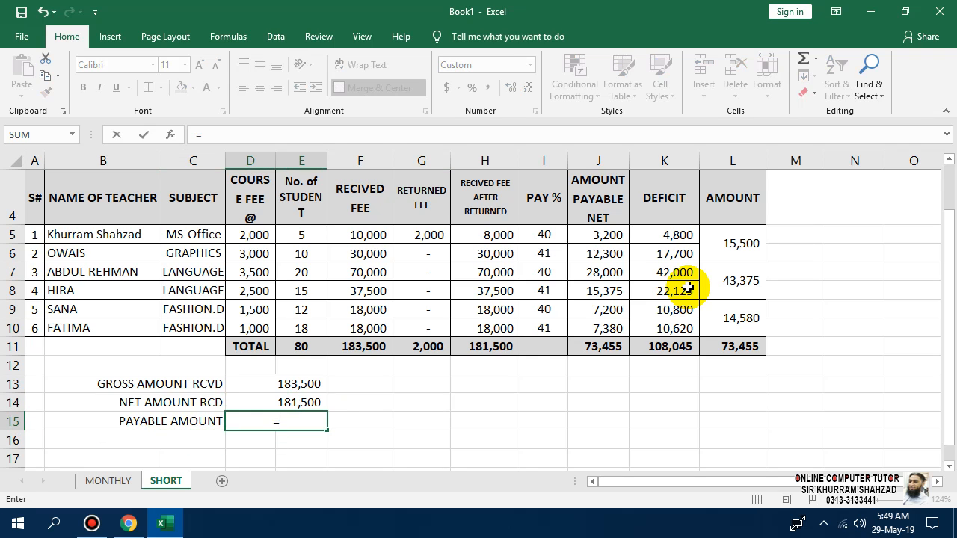
key(Up)
key(Up)
key(Up)
key(Right)
key(Right)
key(Right)
key(Right)
key(Right)
key(Right)
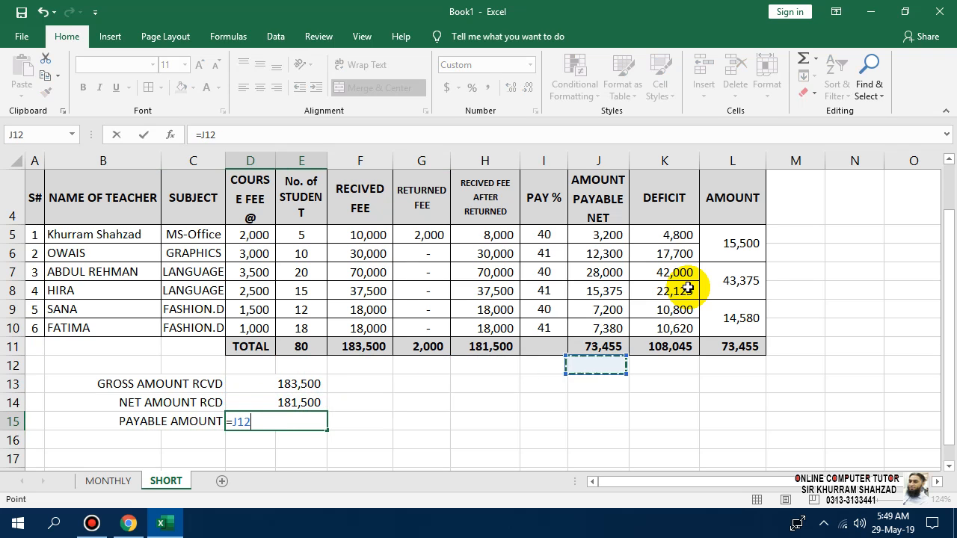
key(Up)
key(Return)
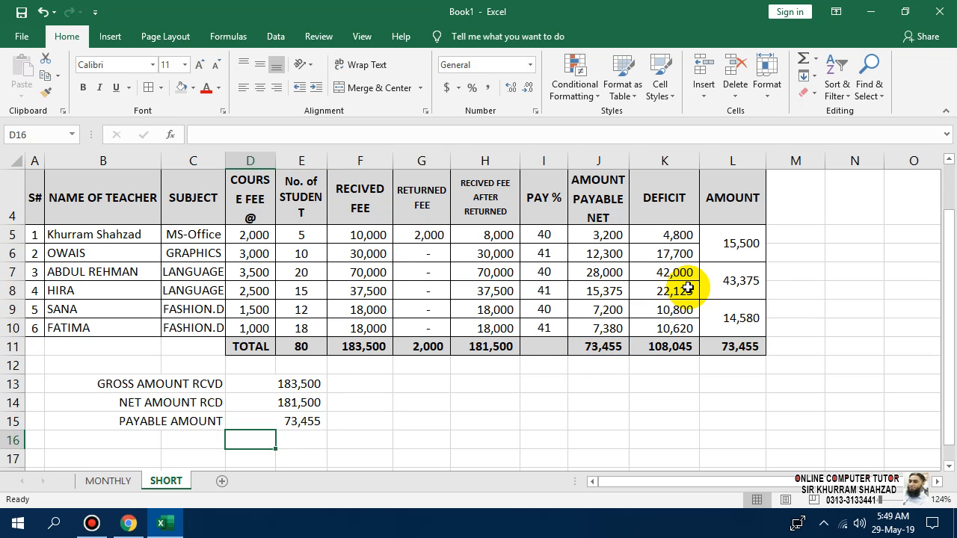
Copy the PAYABLE AMOUNT row into row 16.
key(Down)
key(Left)
key(Up)
key(Left)
key(Up)
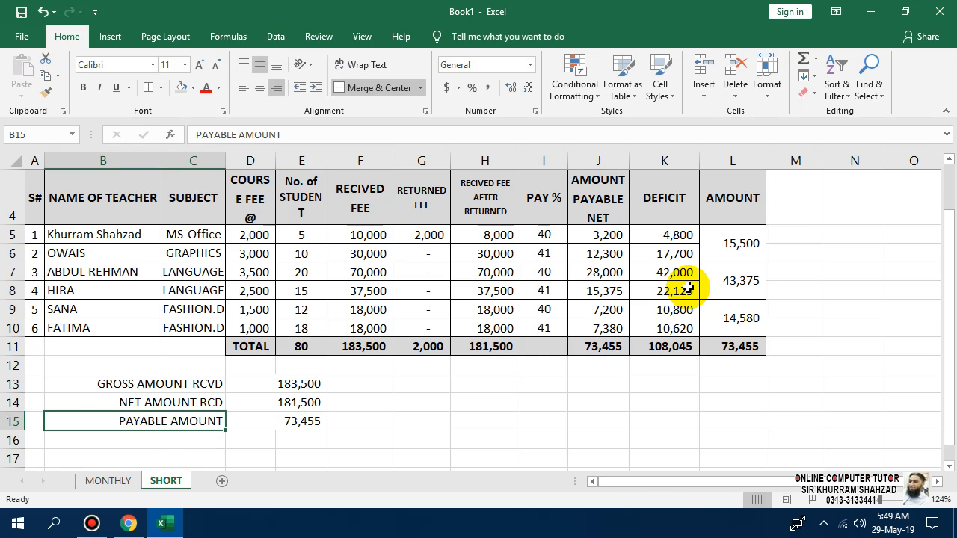
key(shift+Right)
key(shift+Right)
key(ctrl+c)
key(Down)
key(ctrl+v)
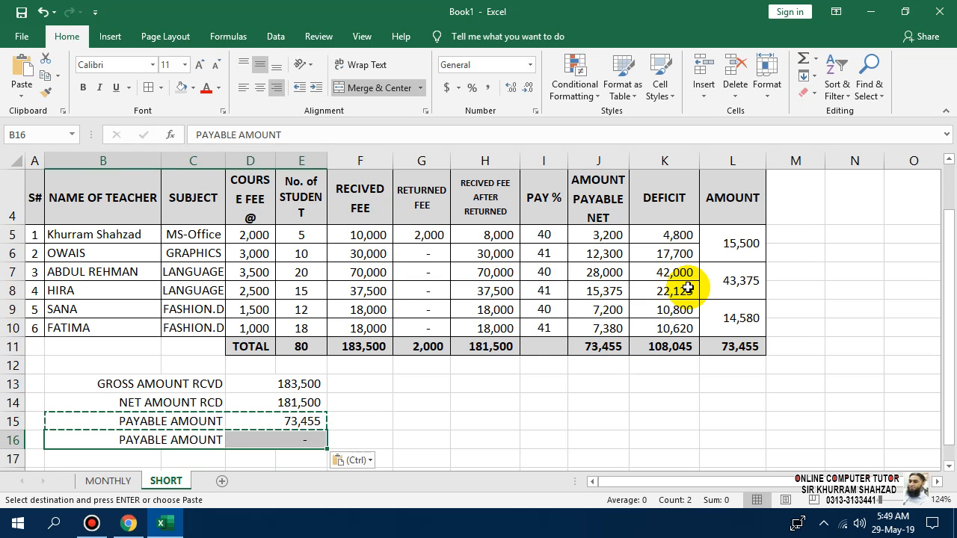
key(Escape)
Relabel the row 16 copy as DEFICIT.
key(Left)
key(Right)
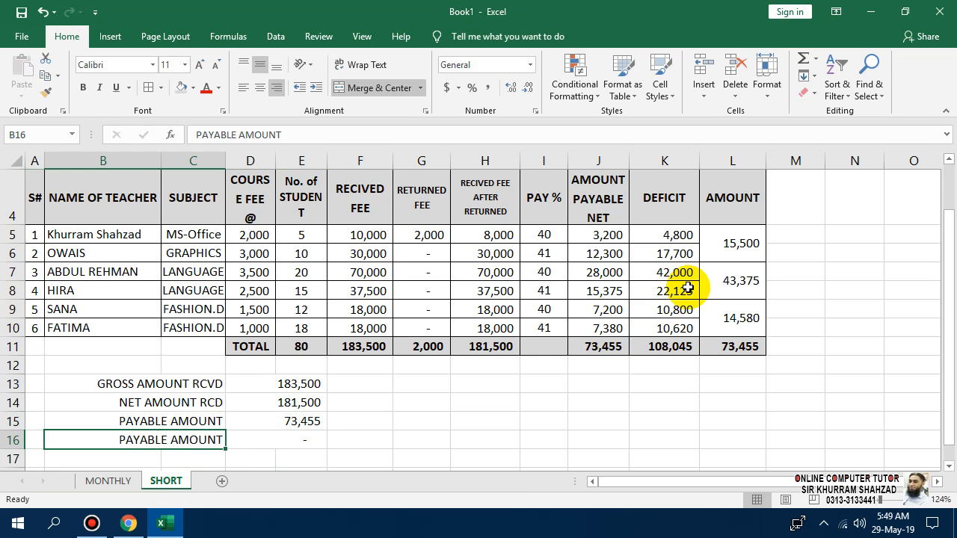
text(DE)
key(BackSpace)
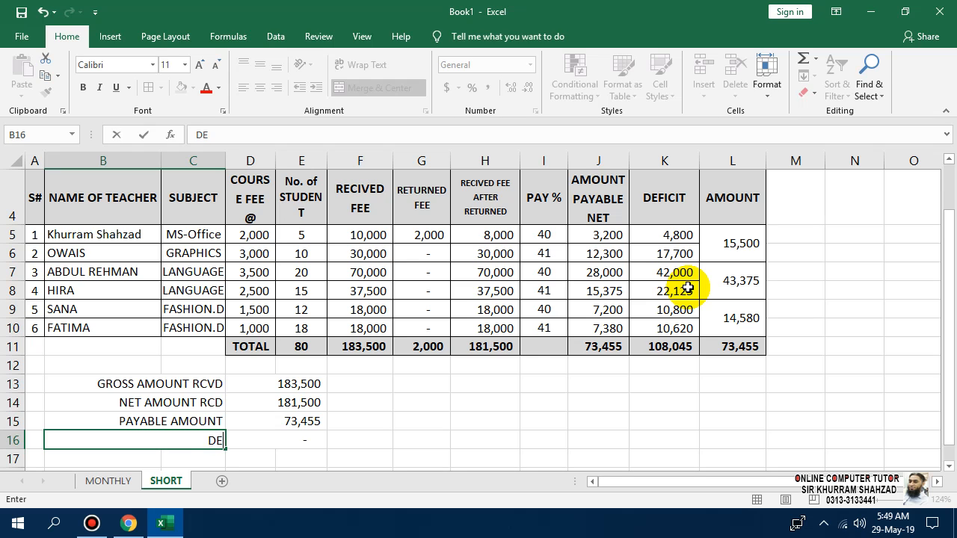
text(FICIT)
key(Return)
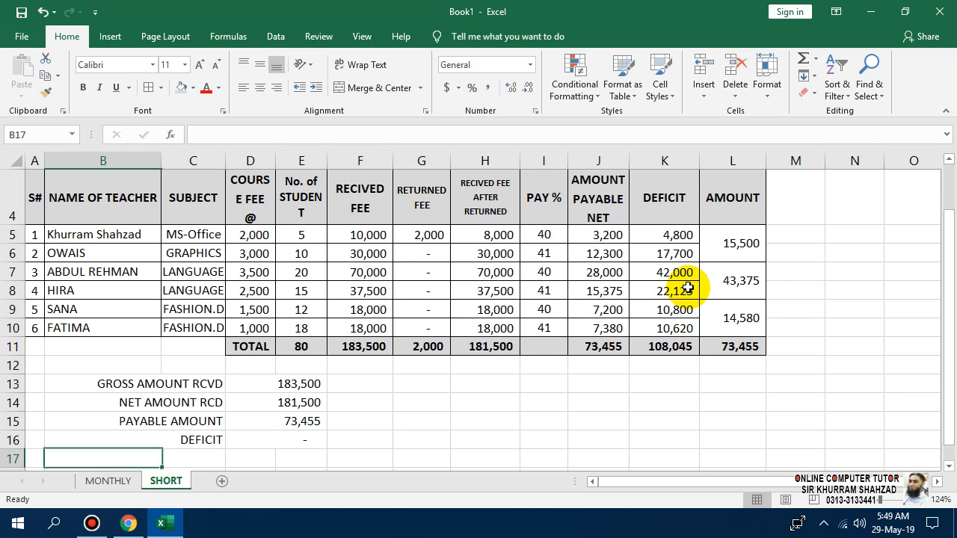
key(Right)
key(Up)
key(Right)
Link the DEFICIT amount to the K11 deficit total (108,045) and recheck the payable formula.
text(=)
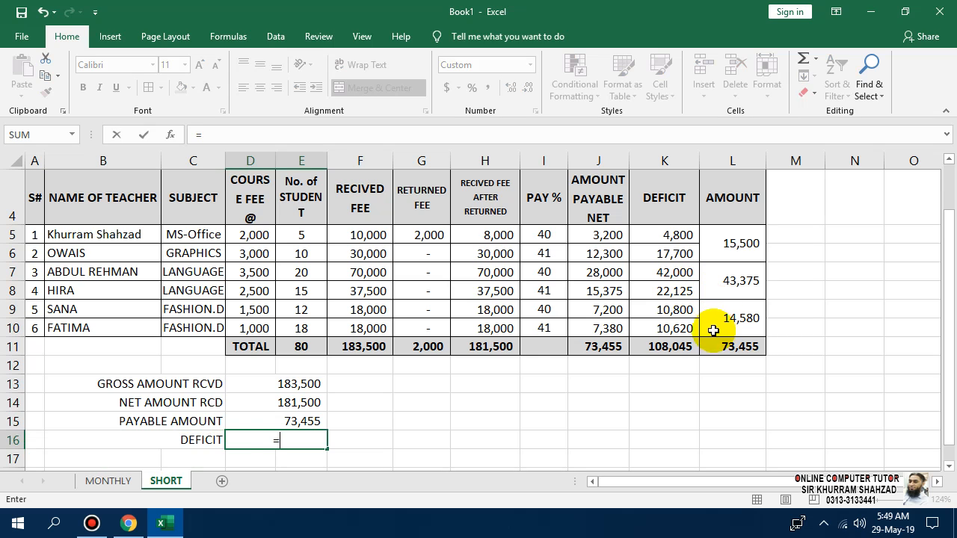
click(673, 347)
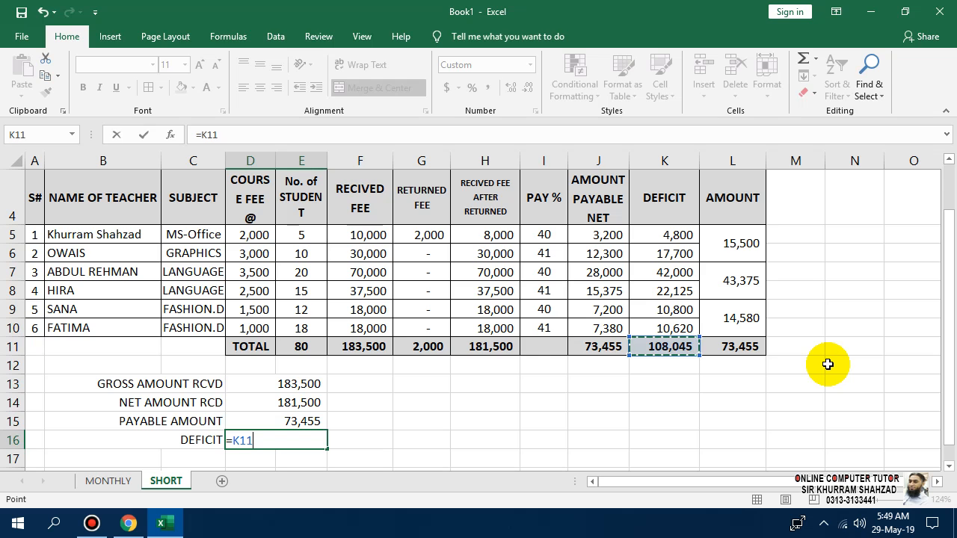
key(Return)
key(Up)
key(Up)
key(F2)
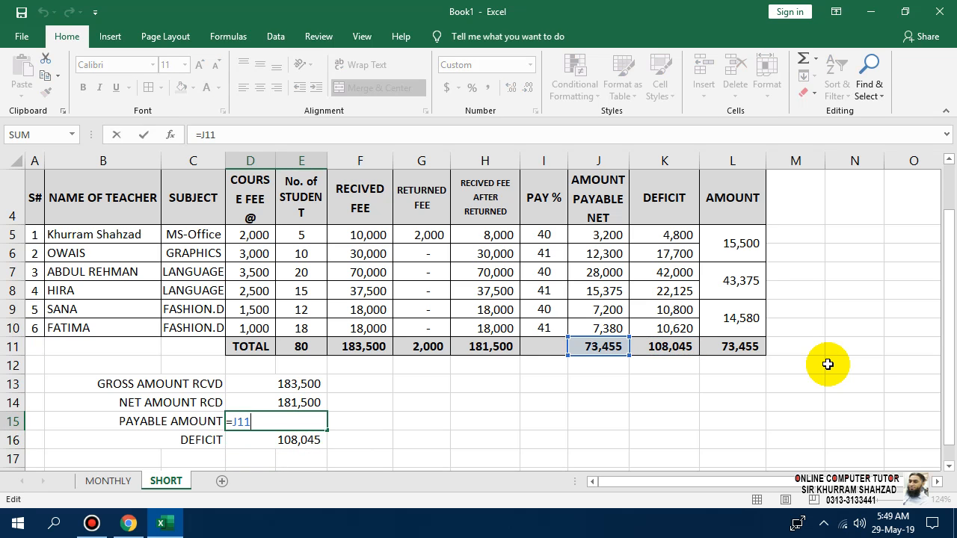
key(Escape)
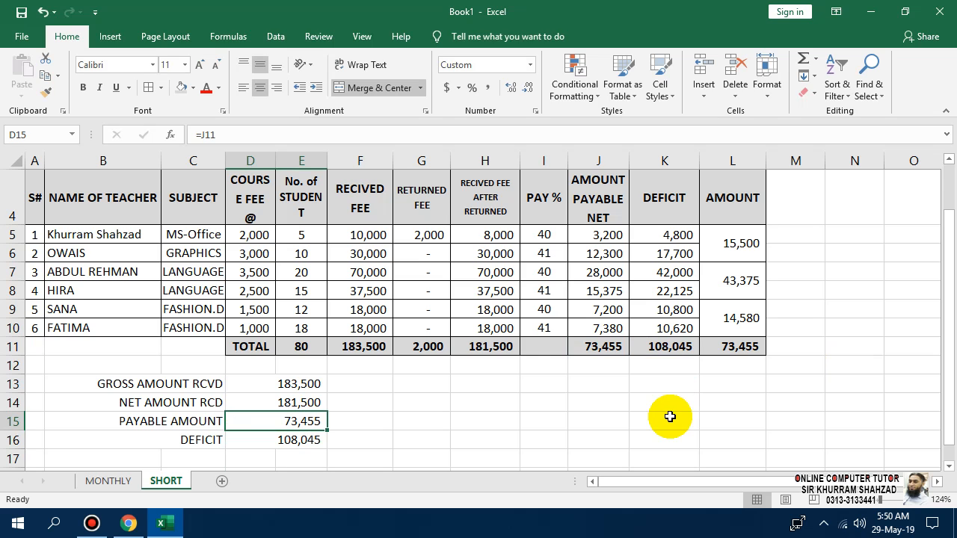
Select the four-row summary block A13:E16.
key(Down)
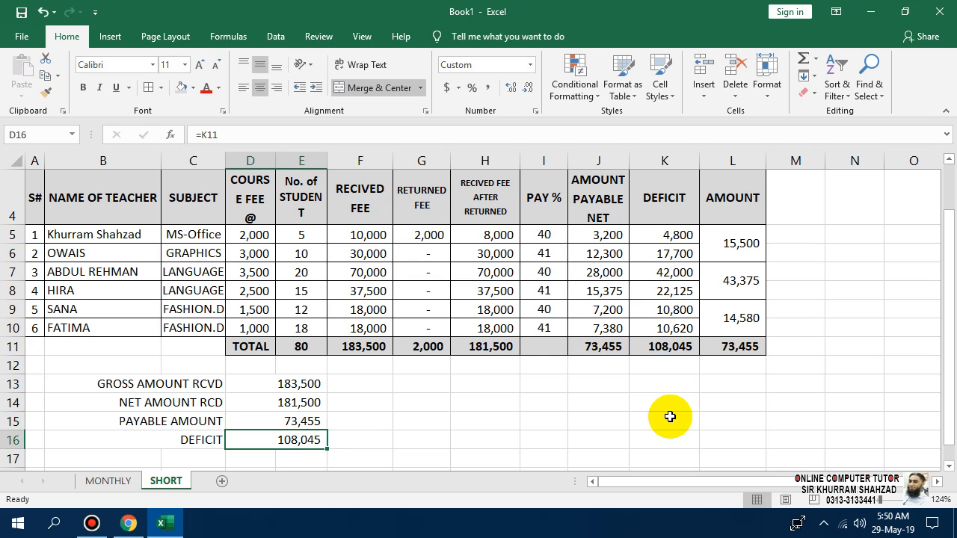
key(Up)
key(Up)
key(Up)
key(shift+Down)
key(shift+Down)
key(shift+Left)
key(shift+Left)
key(shift+Down)
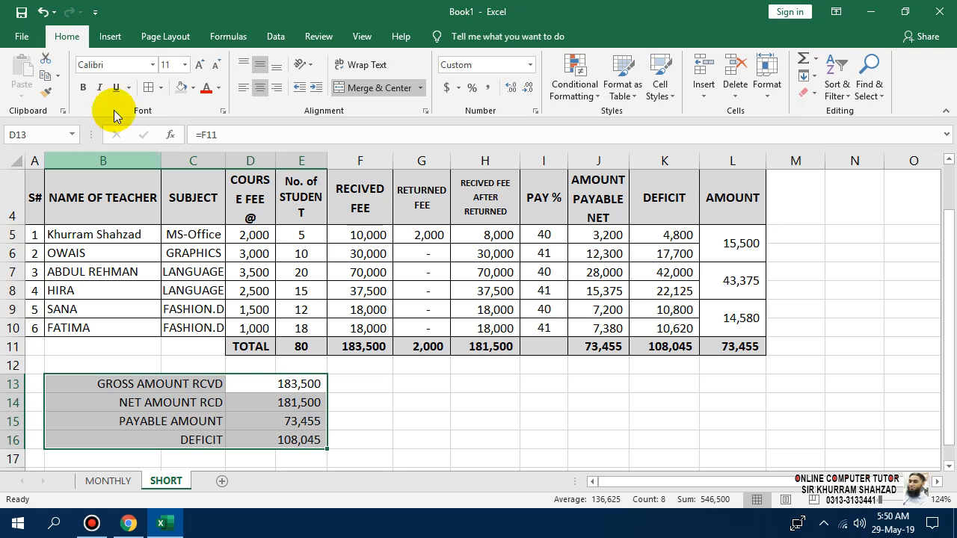
Make the summary block bold with All Borders.
click(80, 87)
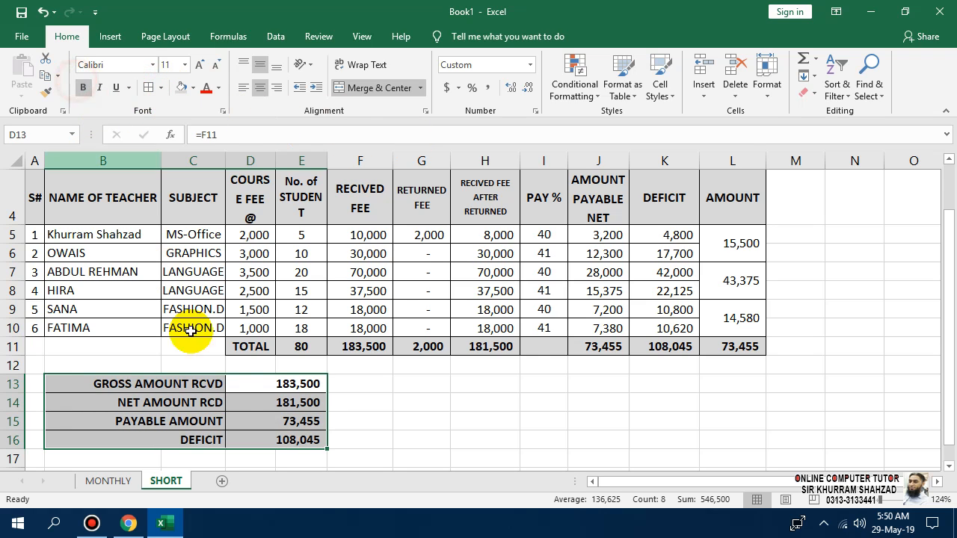
click(376, 419)
click(287, 384)
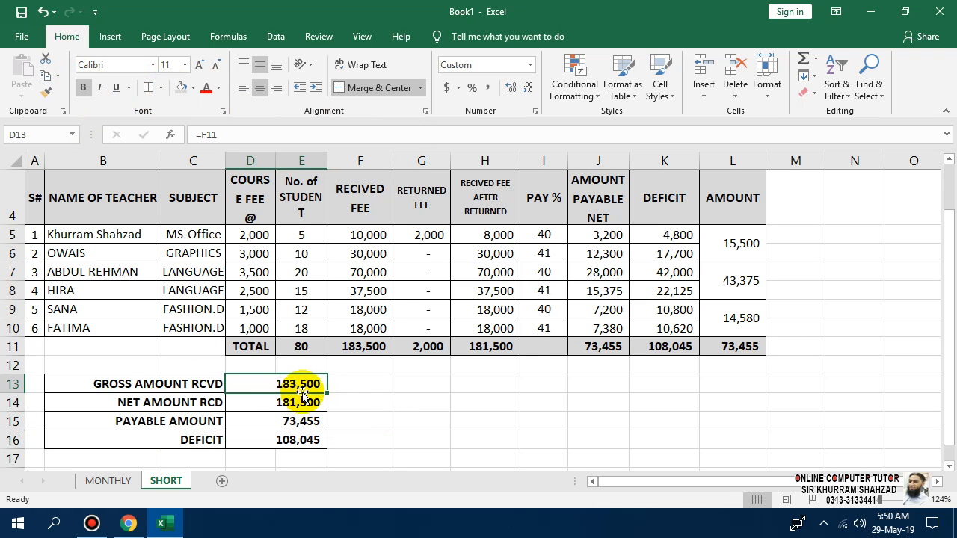
Check the net, payable and deficit amount formulas in the summary block.
click(300, 402)
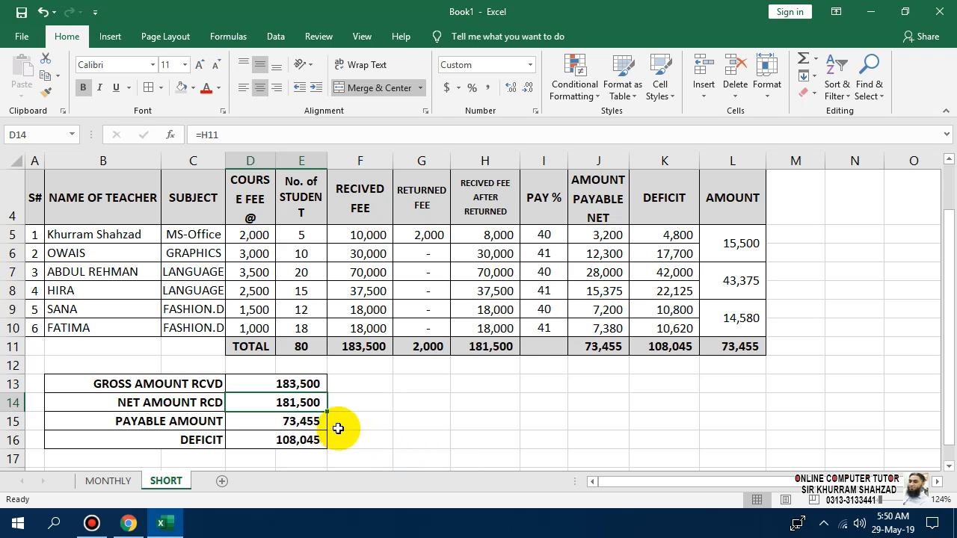
click(312, 422)
click(261, 443)
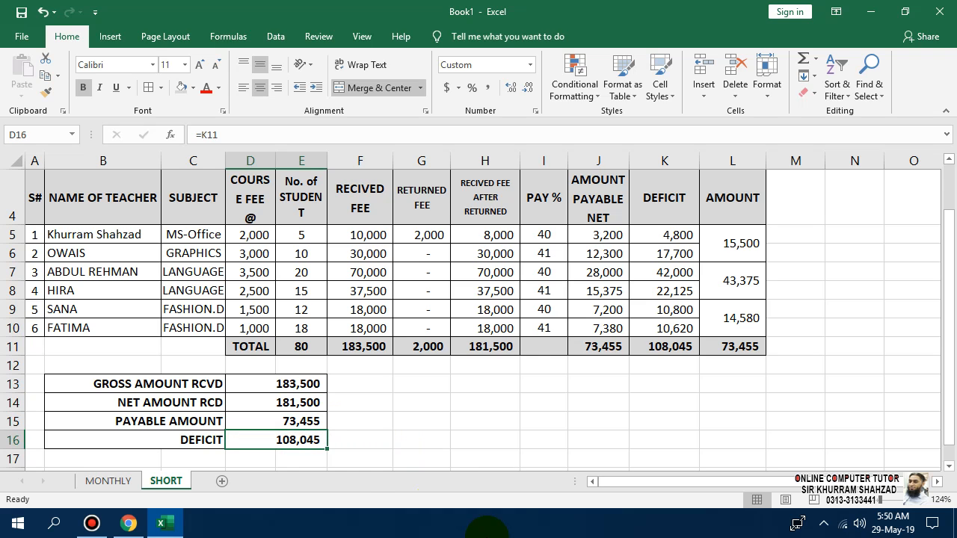
scroll(444, 454, up, 1)
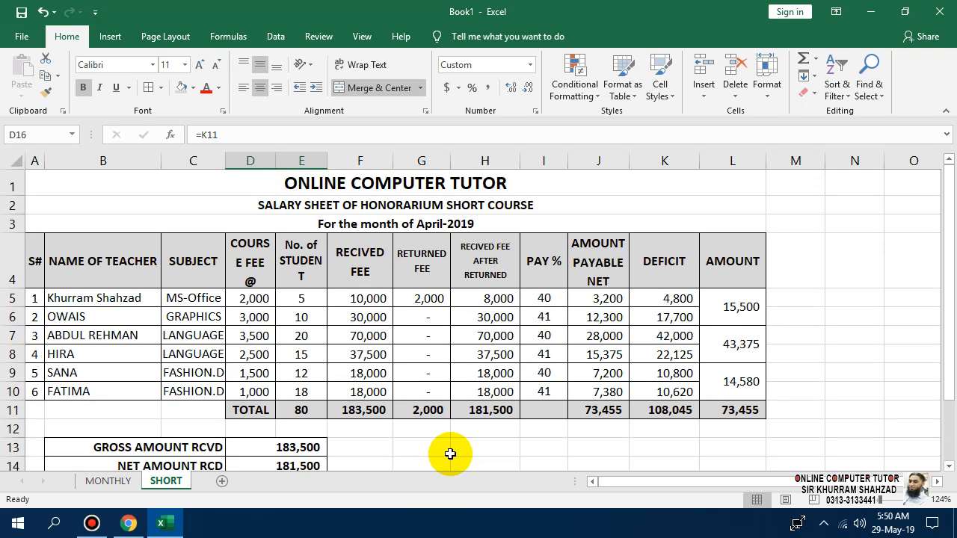